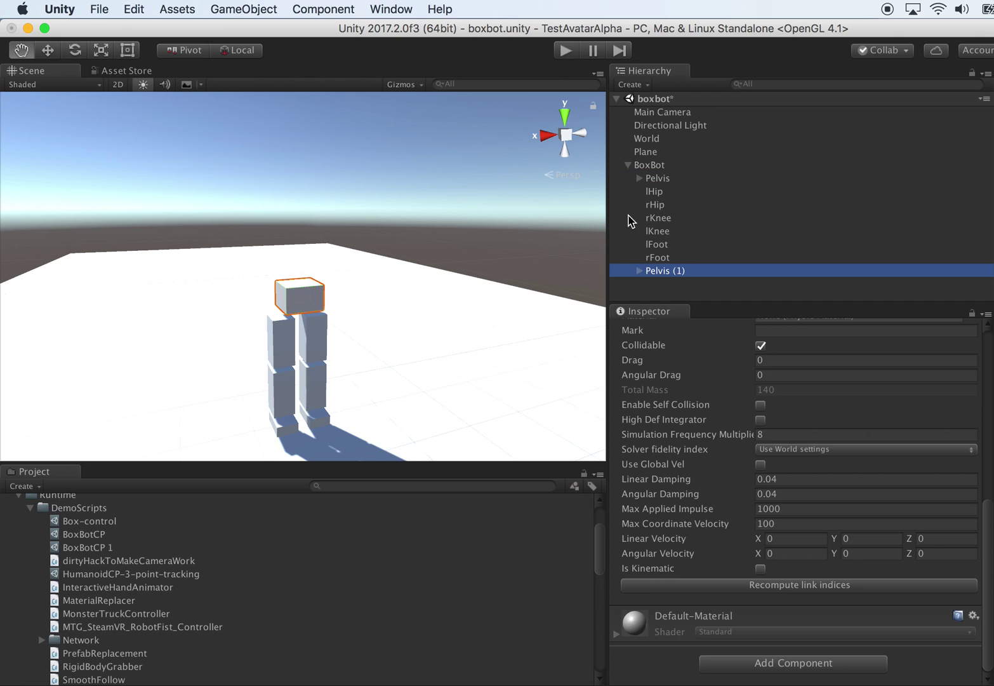
- Reorder Pelvis (1) to sit directly below Pelvis in BoxBot and delete its bipedController child
left_click_drag(667, 264, 647, 191)
left_click(640, 191)
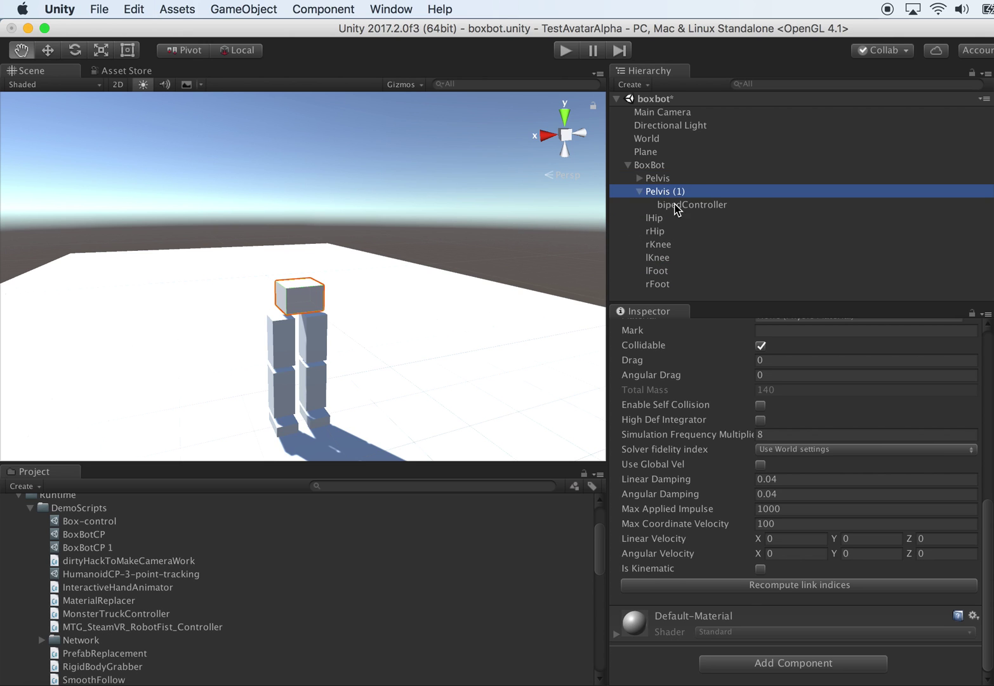
left_click(687, 205)
right_click(701, 209)
left_click(755, 284)
- Rename the duplicated Pelvis (1) object as lowerBack
left_click(699, 192)
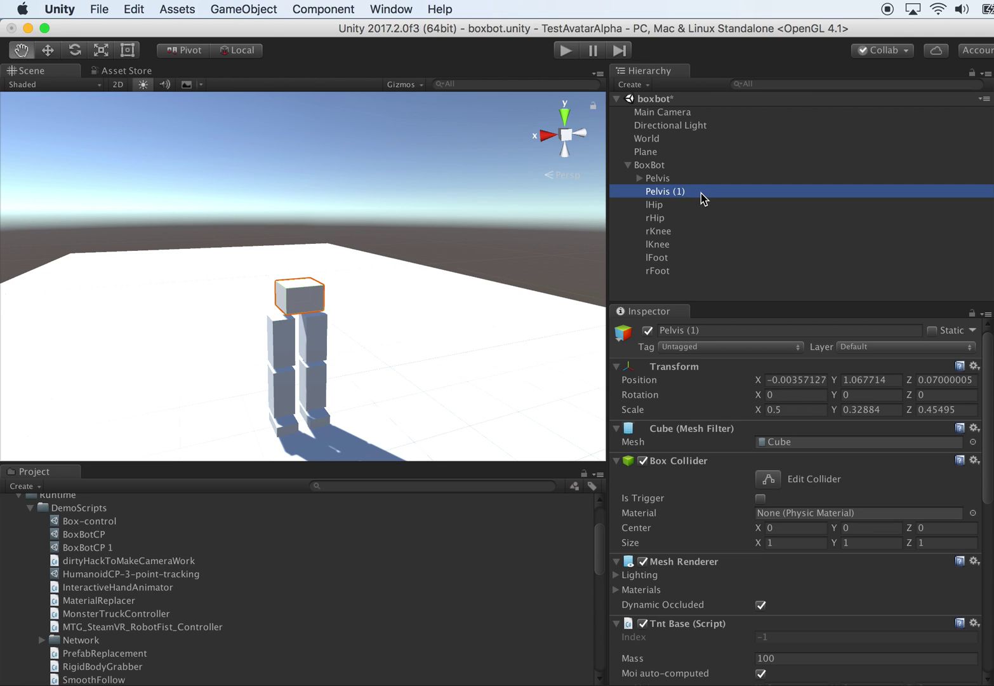
key("Return")
type("l")
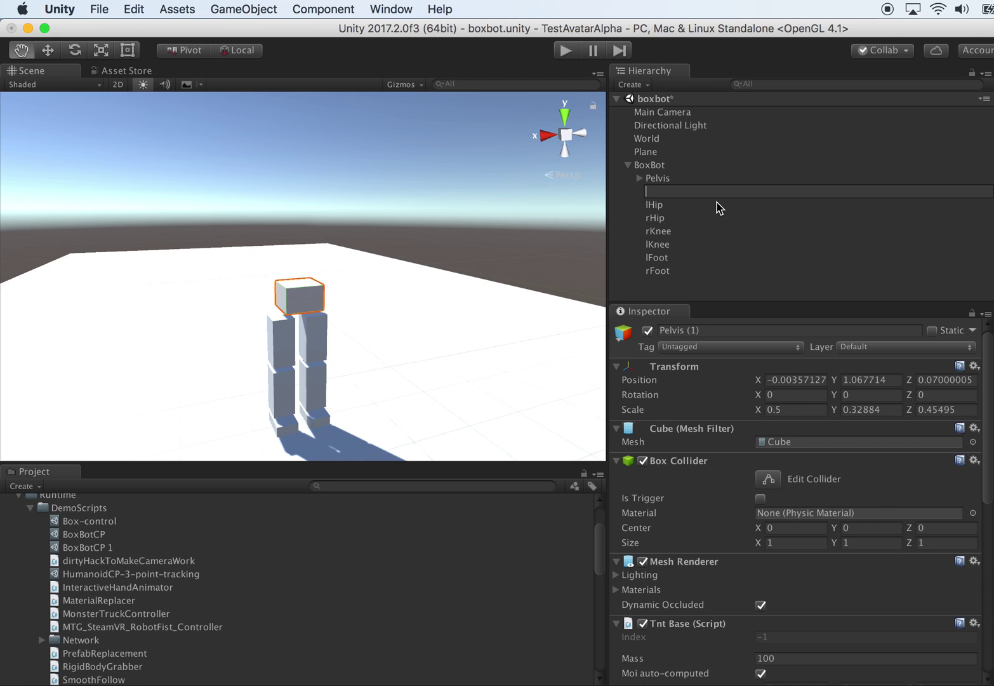
type("owerBack")
key("Return")
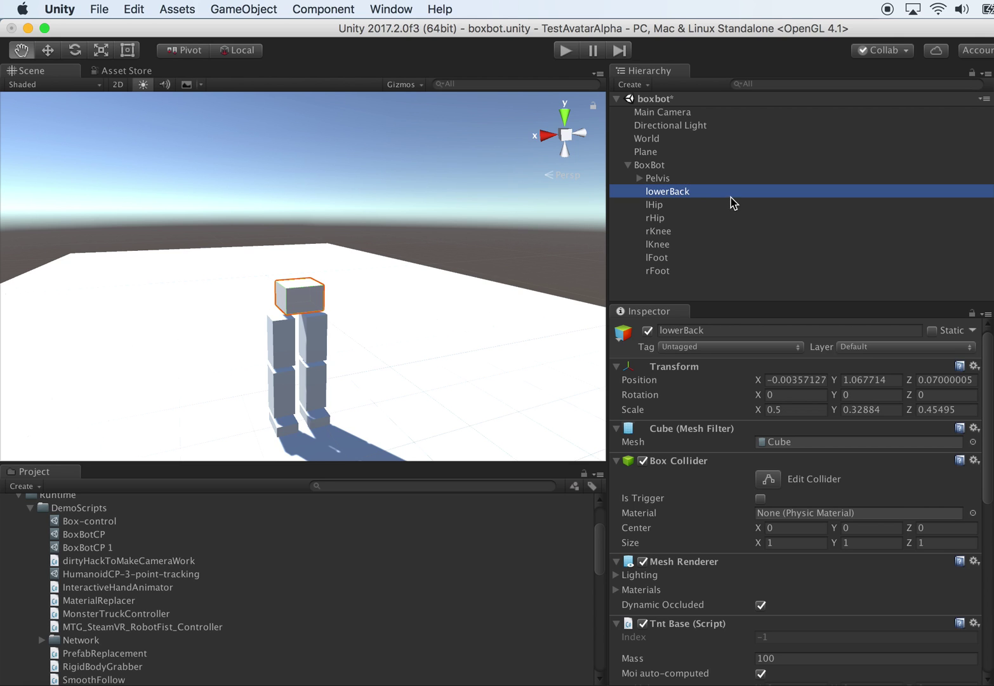
- Raise lowerBack above the pelvis to about Y 1.44 and scale it up to about 0.69 × 0.42 × 0.65
key("w")
left_click_drag(304, 240, 352, 241)
key("e")
key("r")
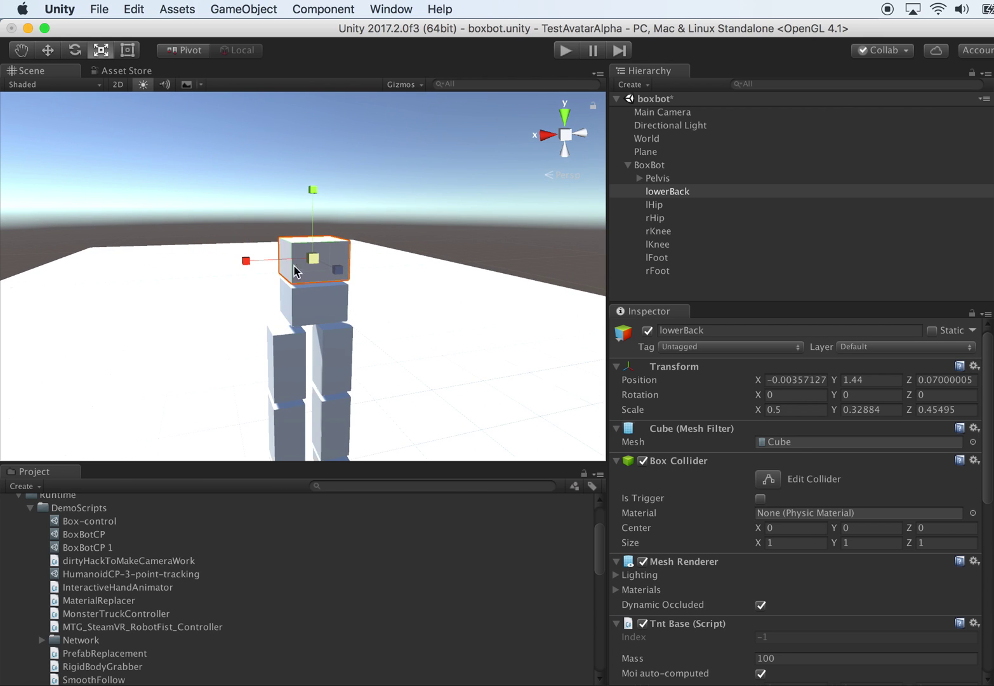
left_click_drag(246, 261, 215, 264)
left_click_drag(341, 279, 402, 285)
left_click_drag(349, 171, 348, 160)
- Adjust lowerBack's height to about Y 1.5 so the enlarged block sits just above the pelvis
key("e")
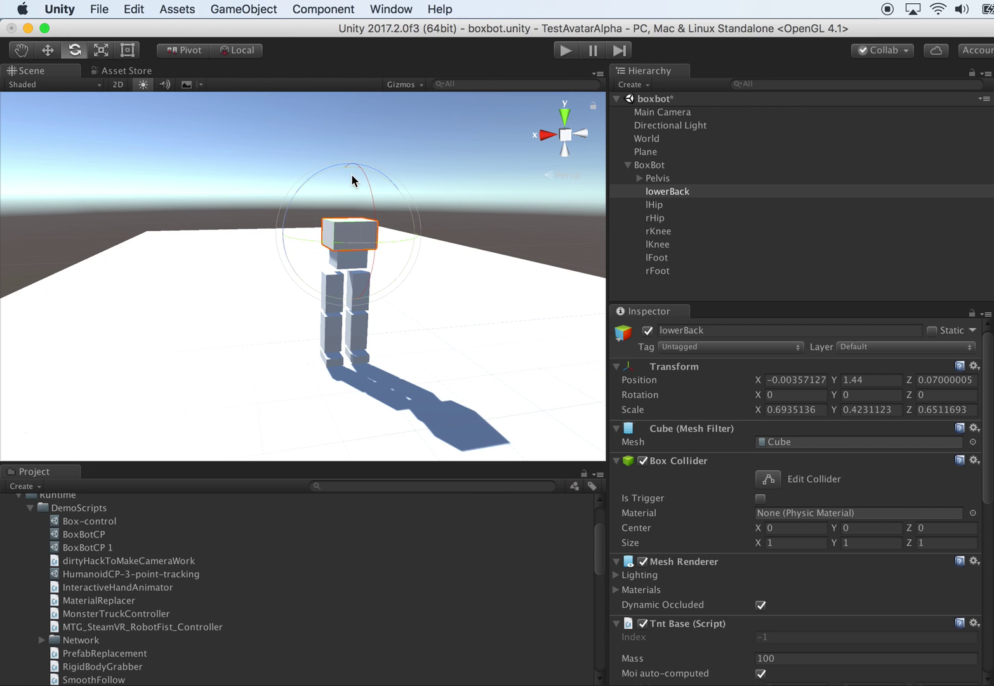
key("w")
left_click_drag(351, 162, 350, 160)
right_click_drag(385, 204, 405, 228)
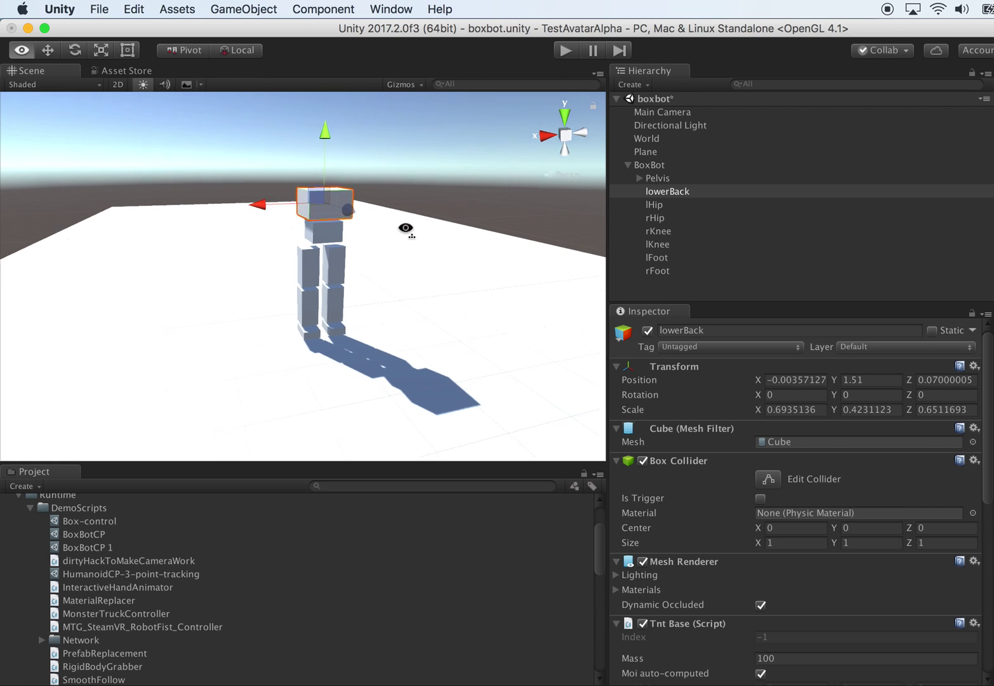
left_click_drag(405, 228, 499, 226, "alt")
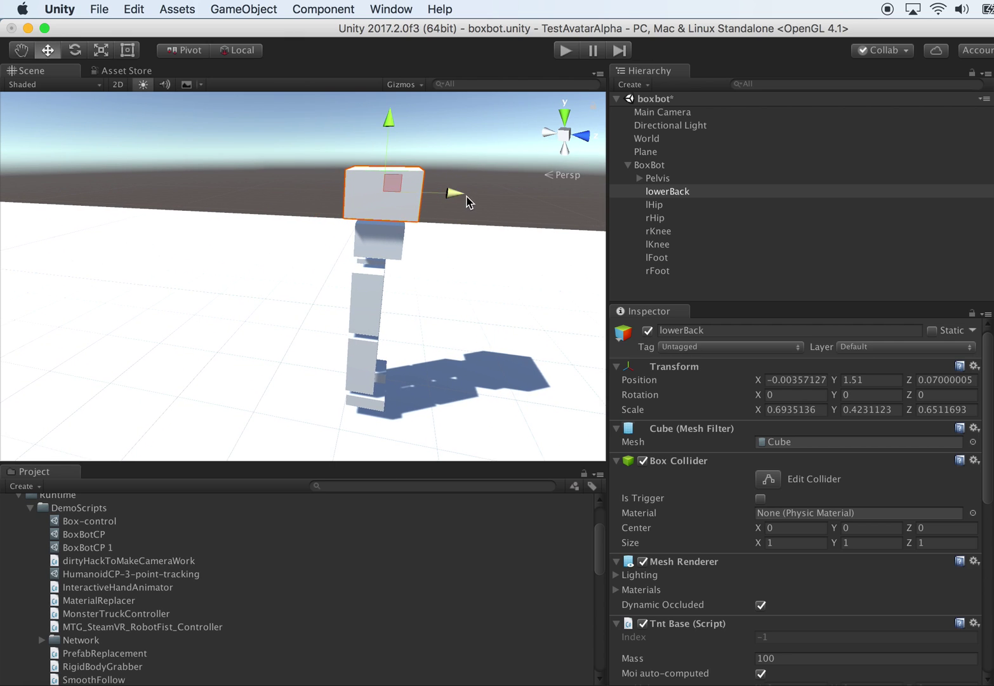
left_click_drag(389, 123, 388, 124)
left_click_drag(389, 124, 216, 134, "alt")
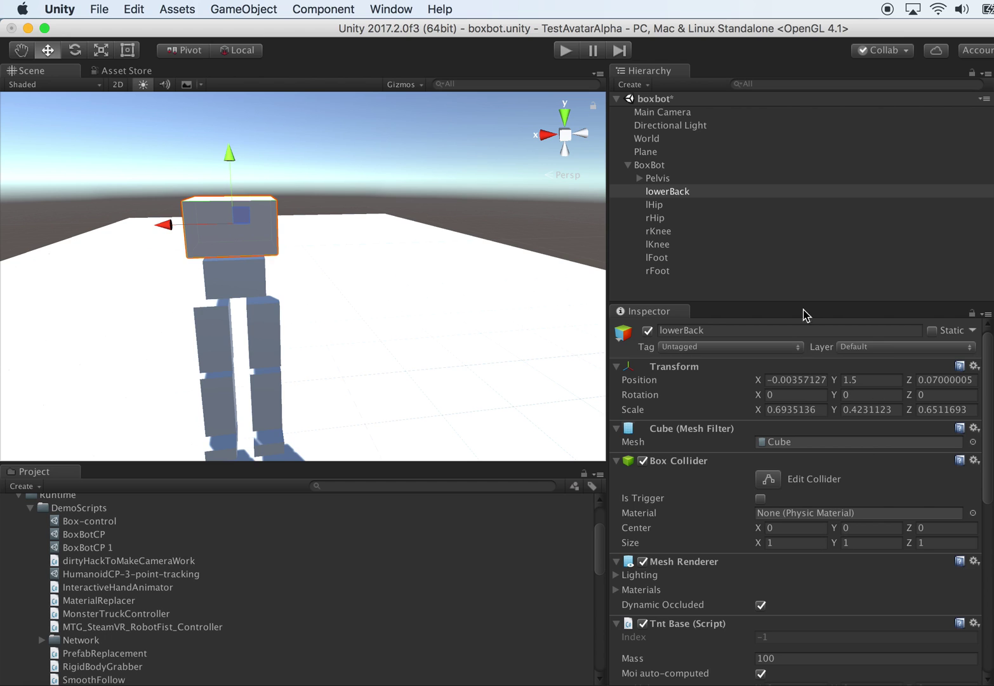
- Remove the Tnt Base script from lowerBack and add a Tnt Ball Link component in its place
scroll(818, 654, "down", 5)
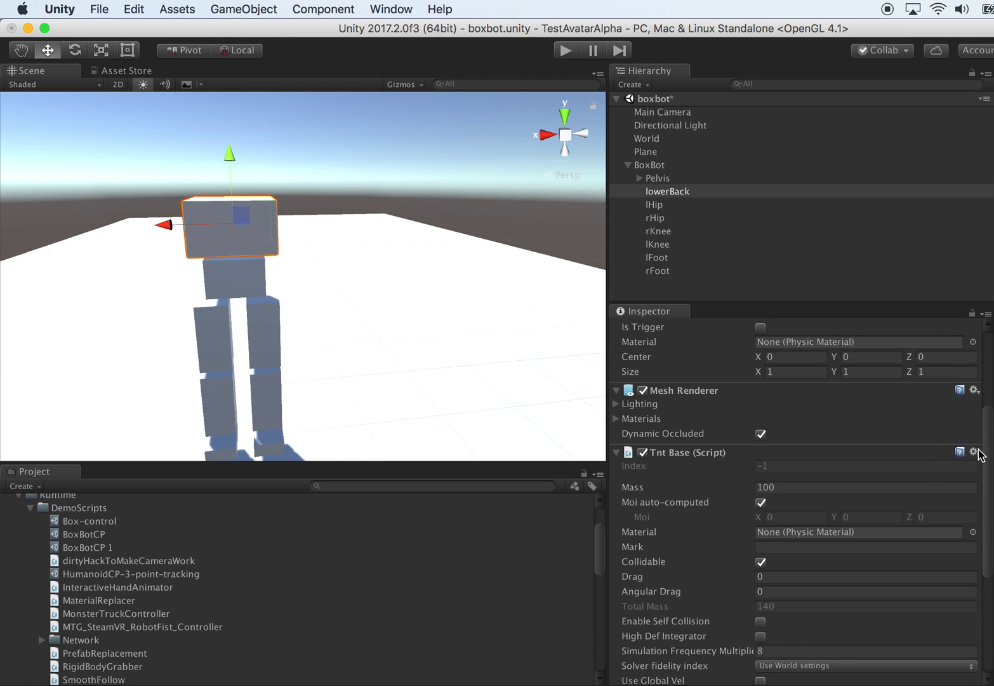
left_click(974, 452)
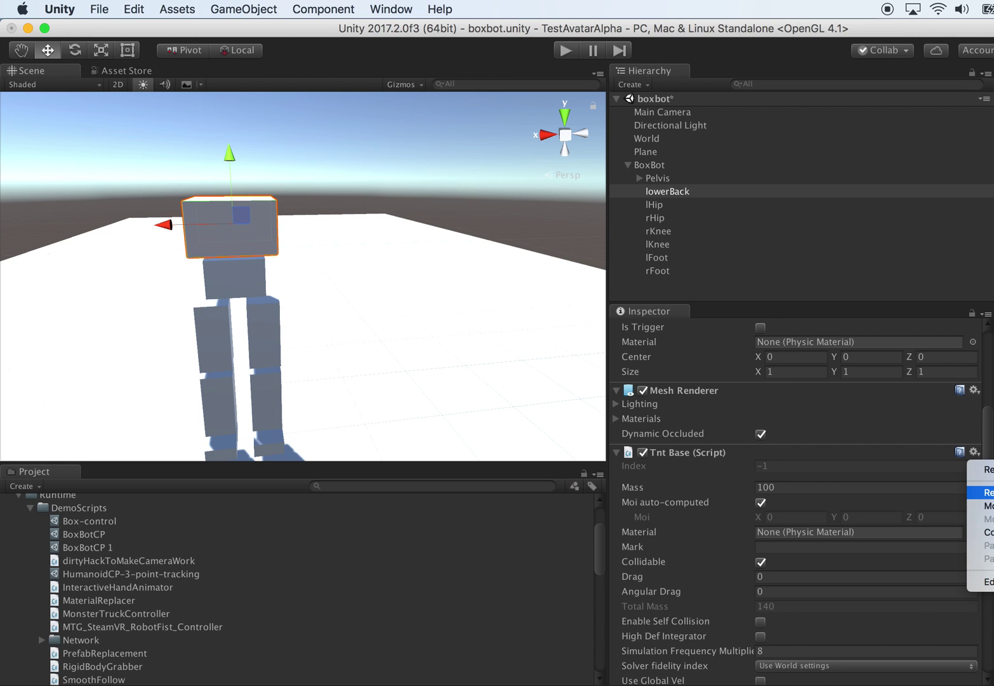
left_click(982, 492)
left_click(788, 664)
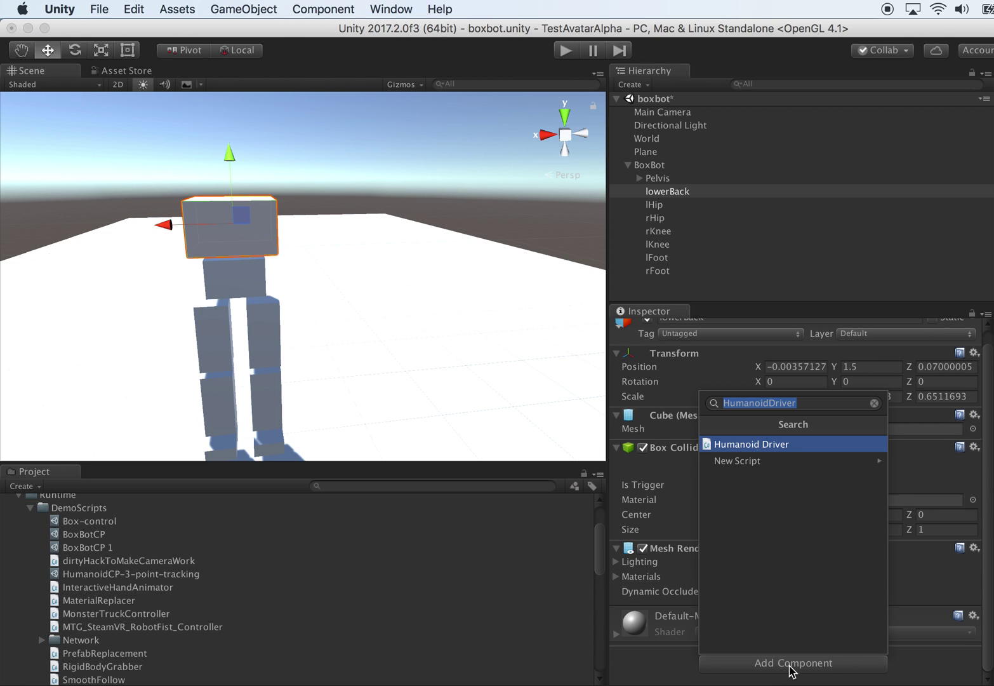
type("tt")
key("BackSpace")
type("ntba")
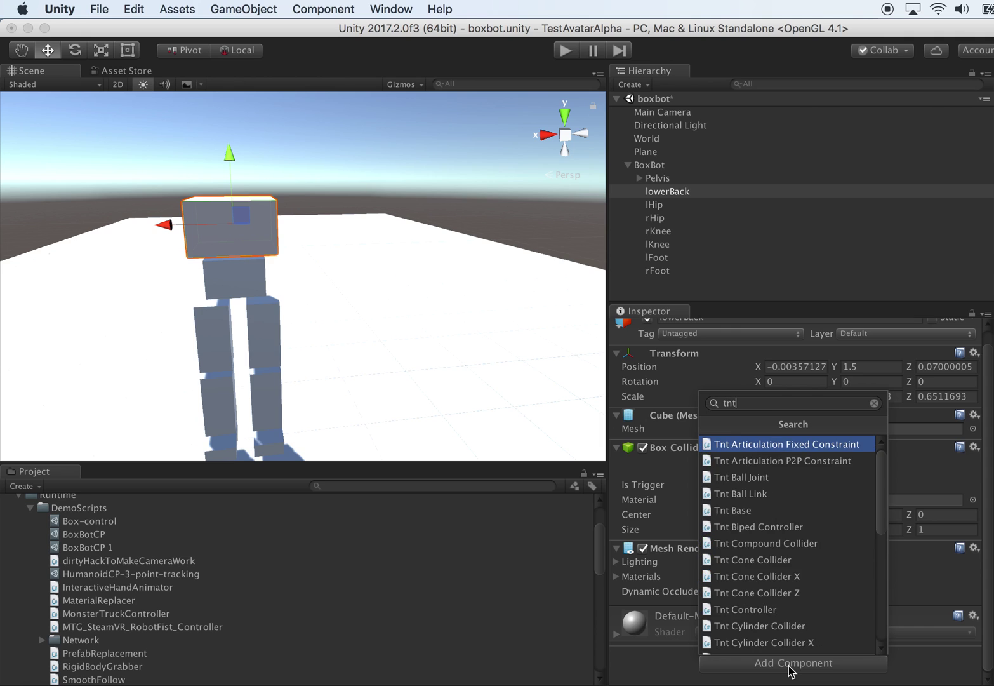
key("Down")
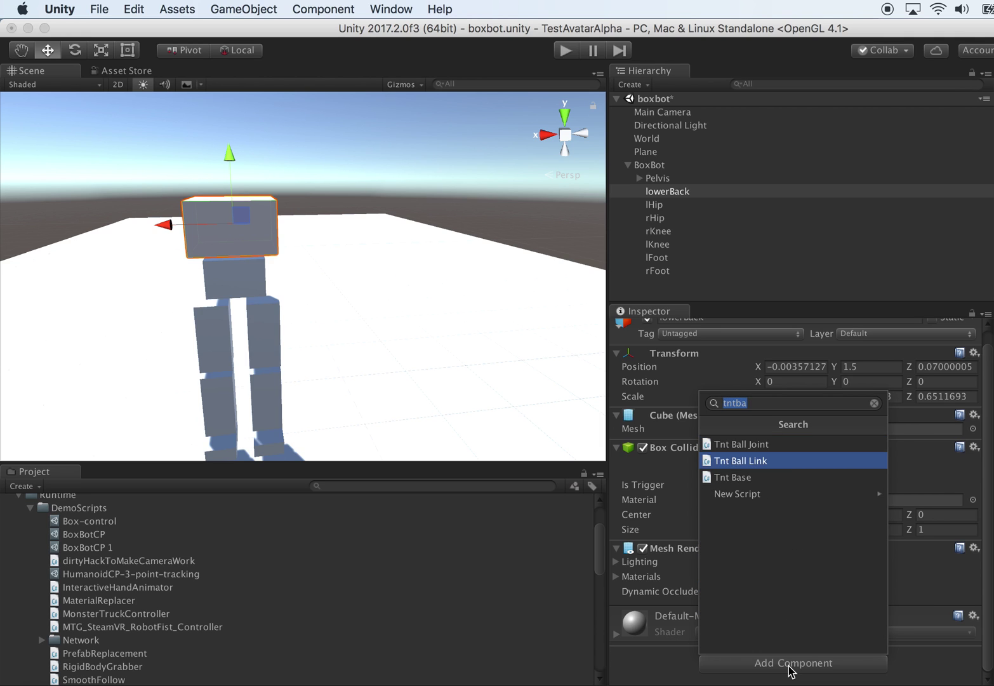
key("Return")
- Set the mass in the Pelvis object's Tnt Base script to 50
left_click(660, 178)
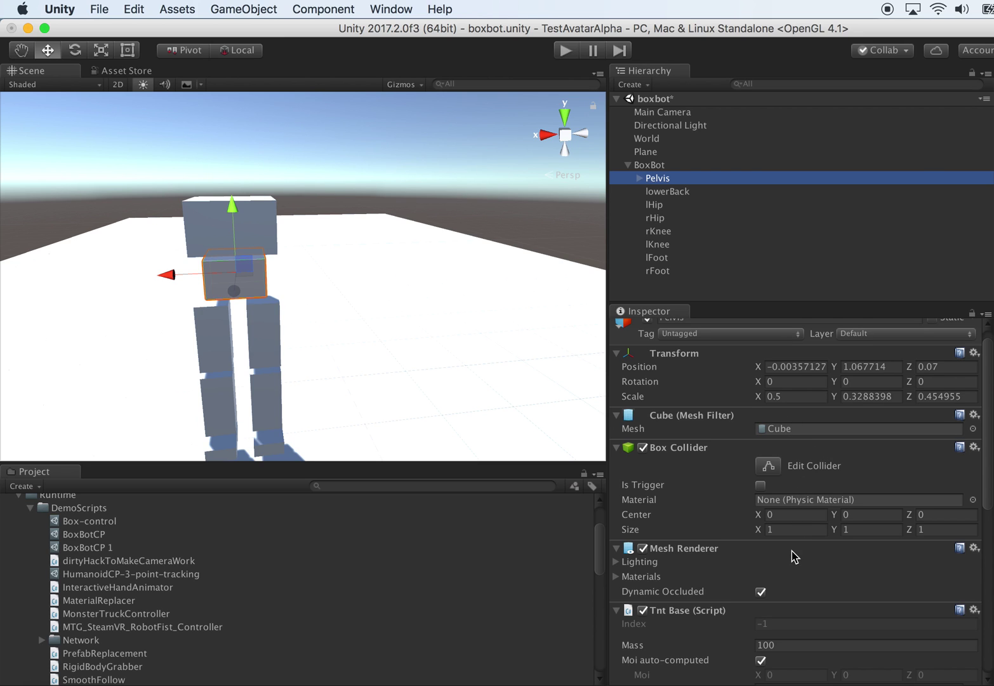
scroll(800, 559, "down", 5)
left_click(791, 491)
type("50")
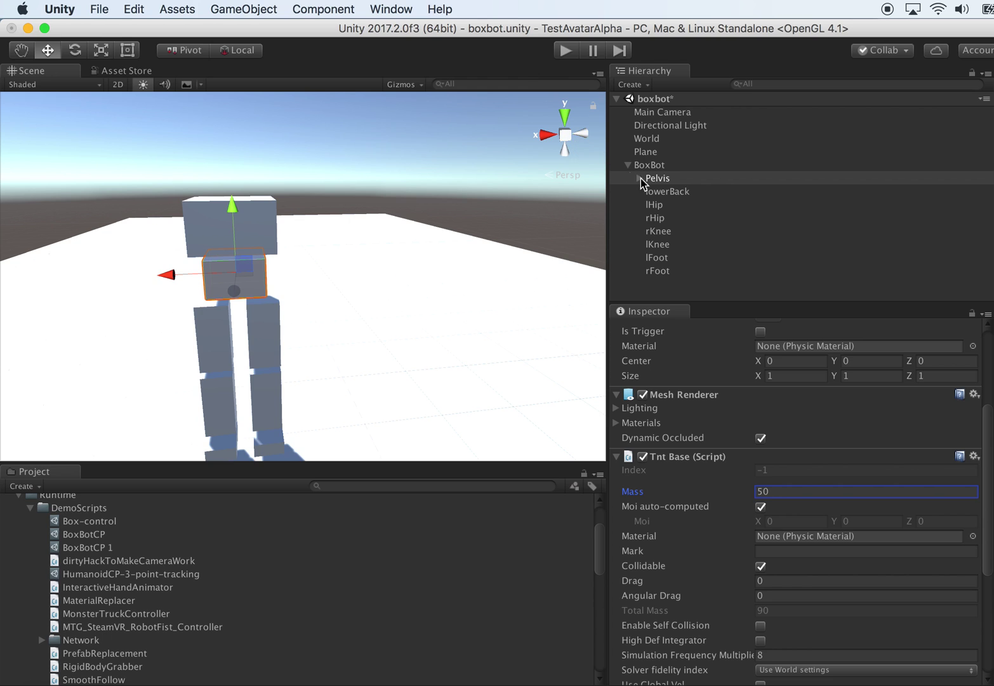
- Set the mass of lowerBack's Tnt Ball Link to 50 and assign Pelvis as its parent
left_click(667, 191)
scroll(772, 521, "down", 2)
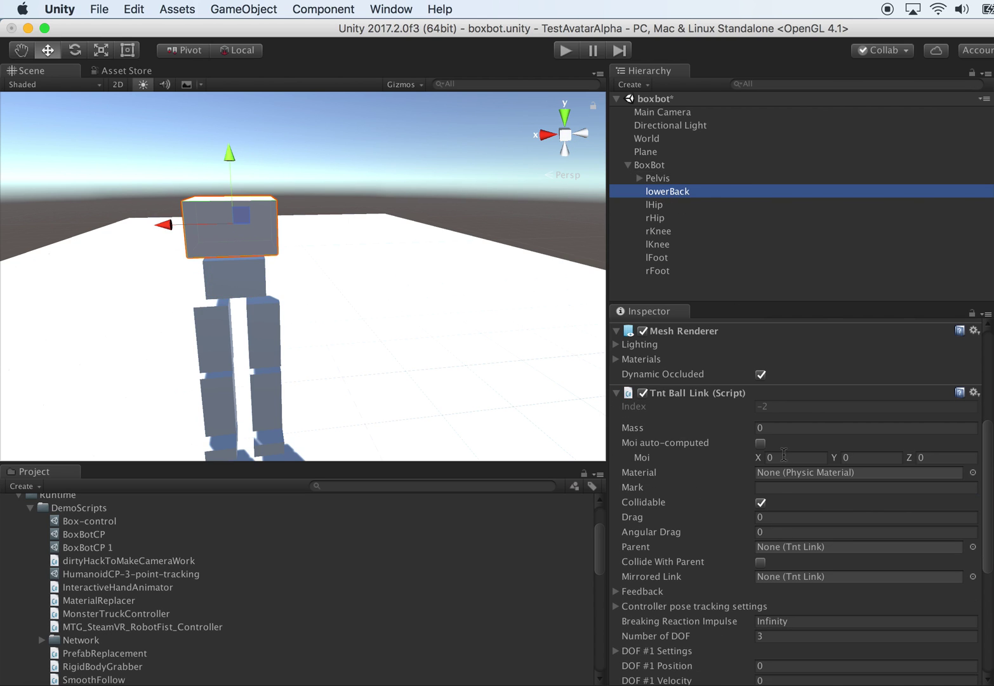
left_click(777, 428)
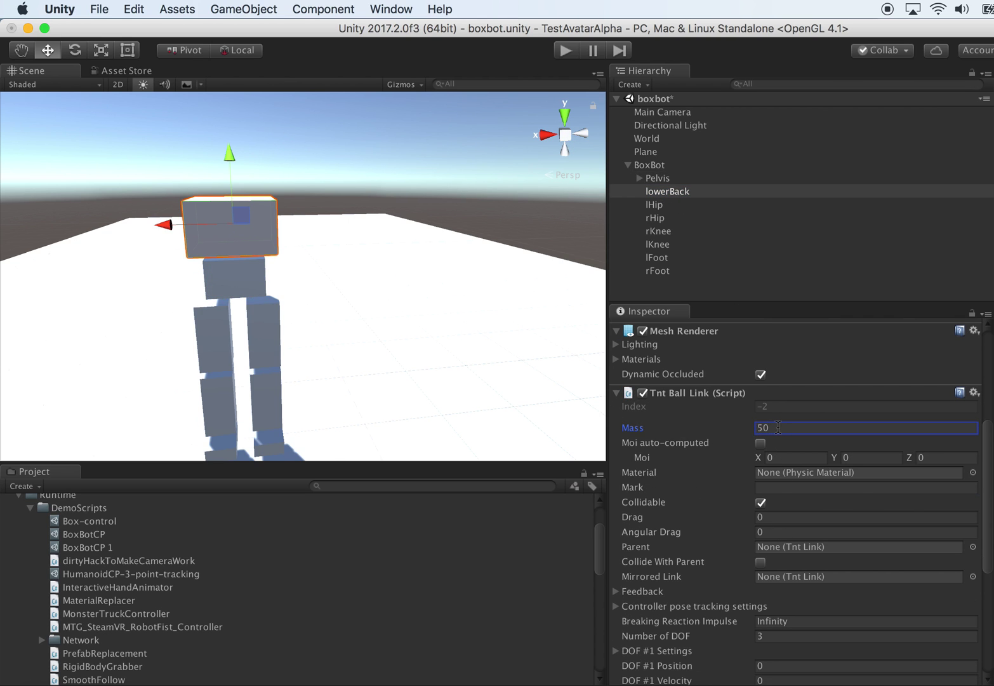
scroll(785, 508, "down", 6)
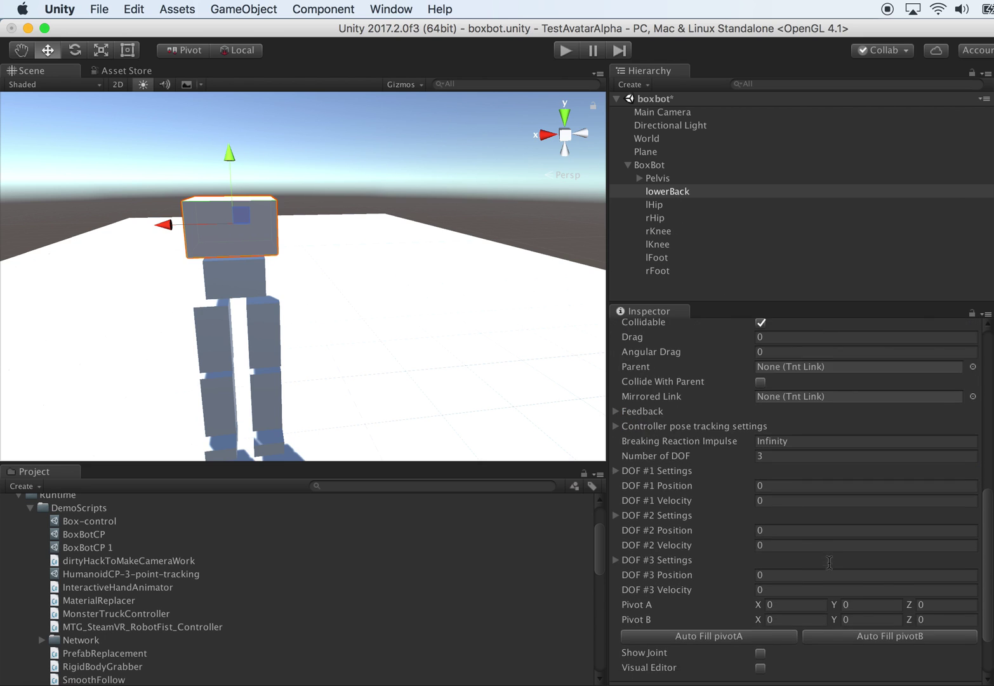
scroll(828, 547, "up", 6)
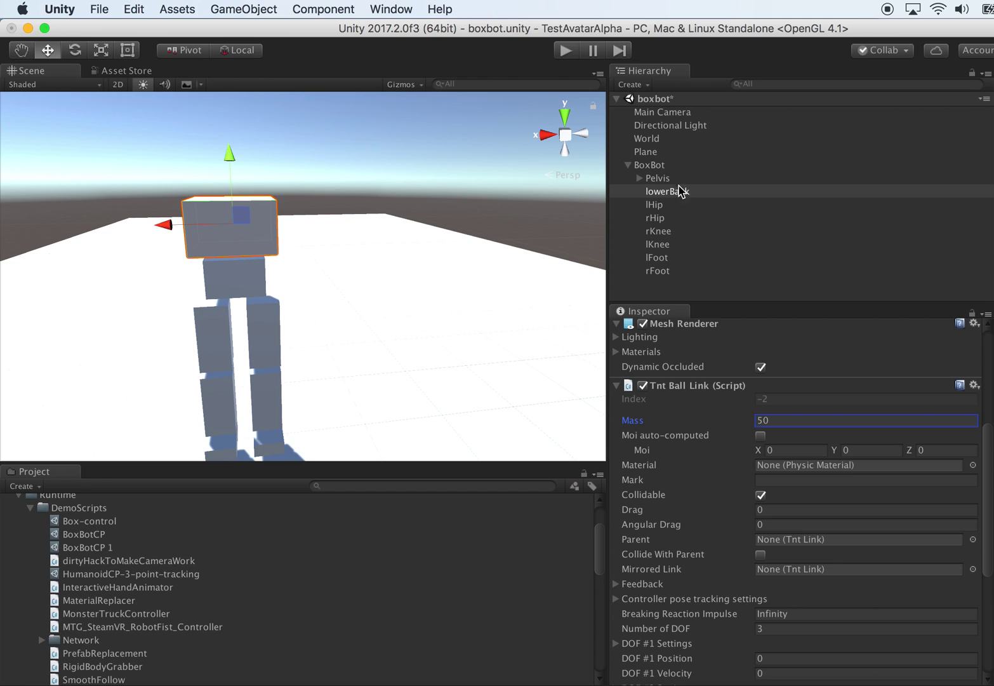
left_click_drag(665, 180, 776, 551)
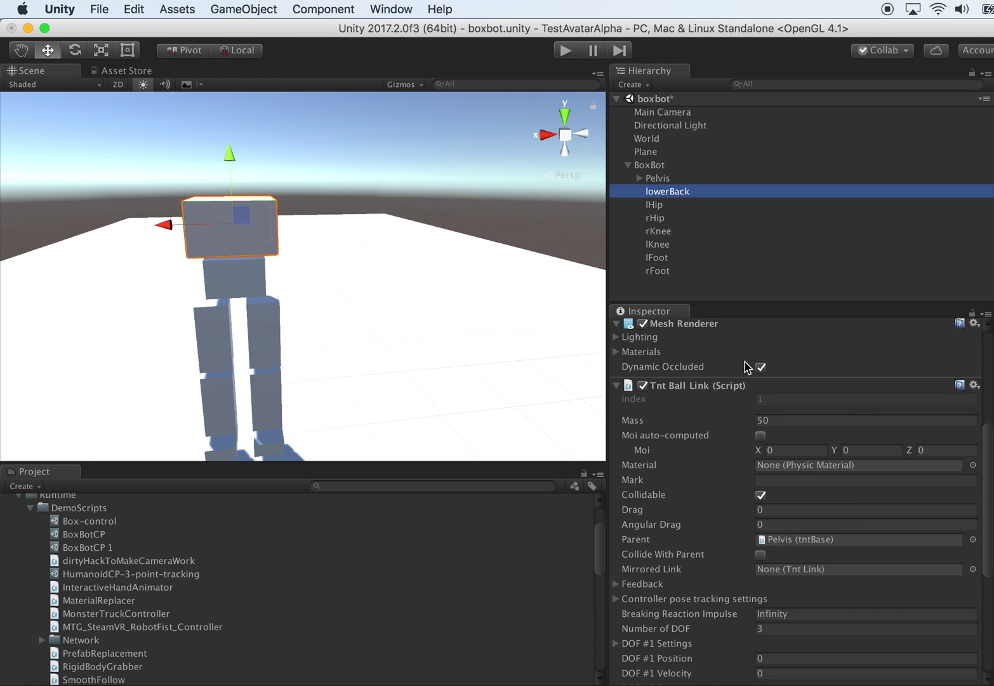
- Show lowerBack's joint, auto-fill pivot A and enable the joint's visual editor
scroll(844, 510, "down", 8)
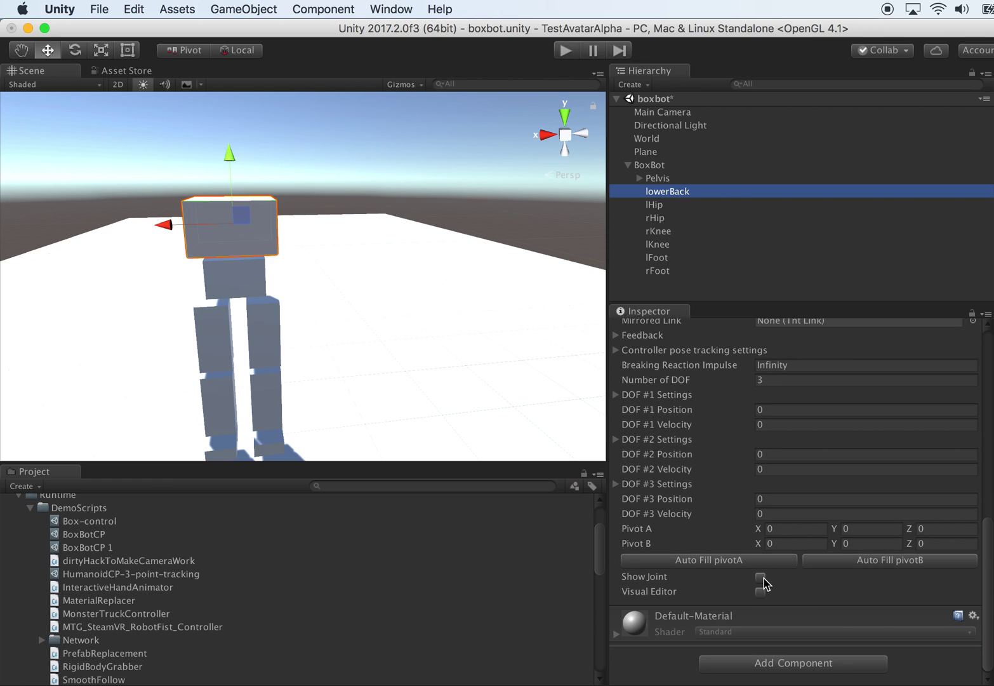
left_click(761, 578)
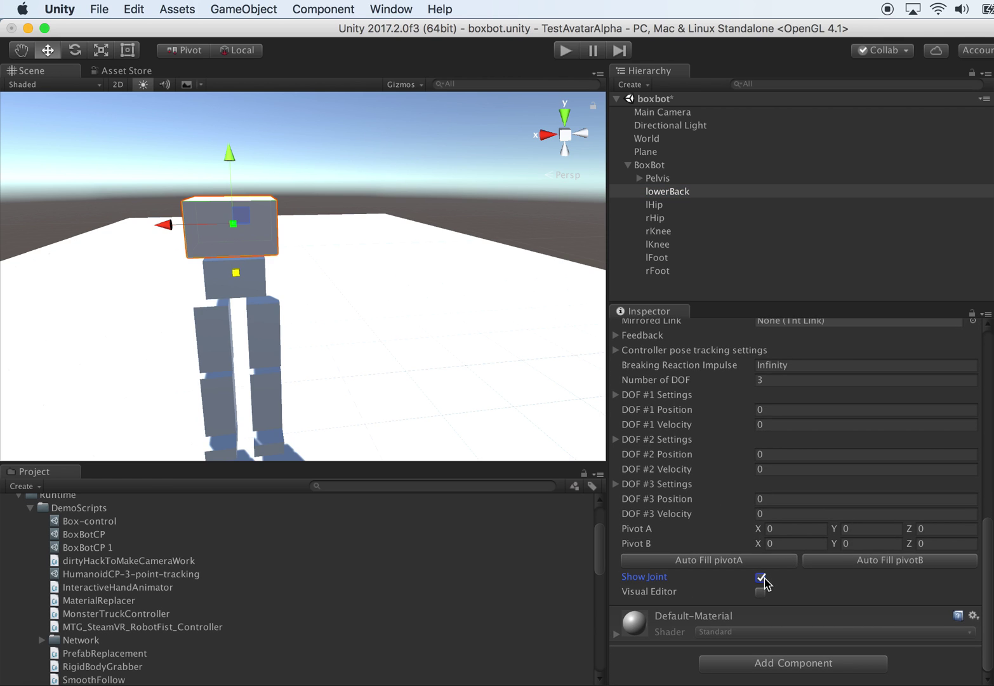
left_click(718, 562)
left_click(760, 592)
- Move the joint pivot down between lowerBack and the pelvis, to about Y 0.179 for Pivot A and -0.254 for Pivot B
left_click_drag(229, 154, 232, 175)
key("super+z")
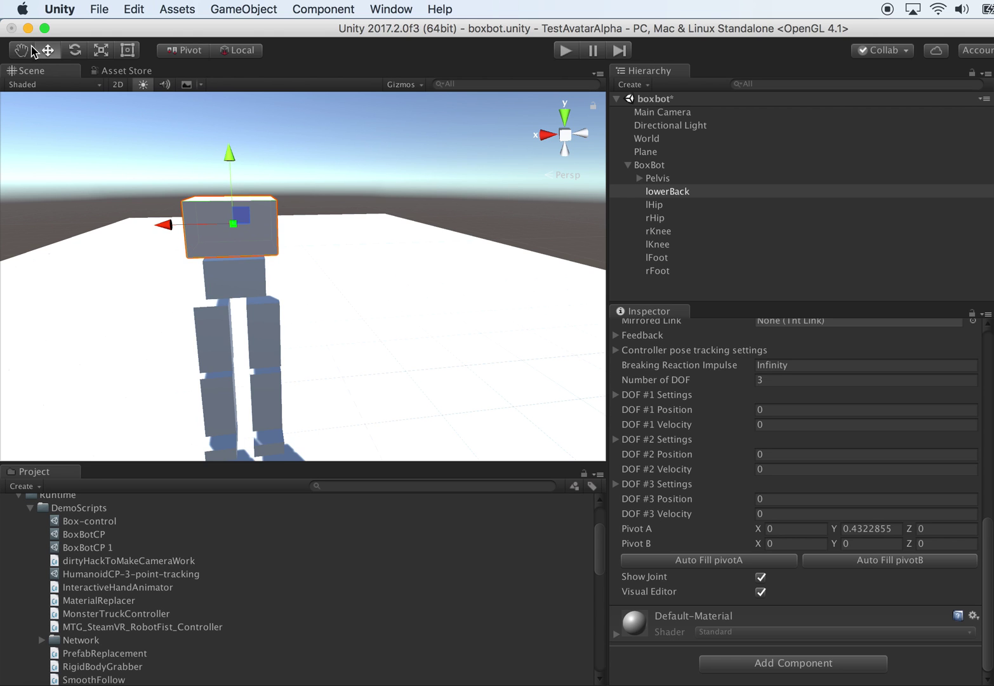
left_click_drag(233, 156, 233, 191)
right_click_drag(452, 215, 552, 309)
key("a")
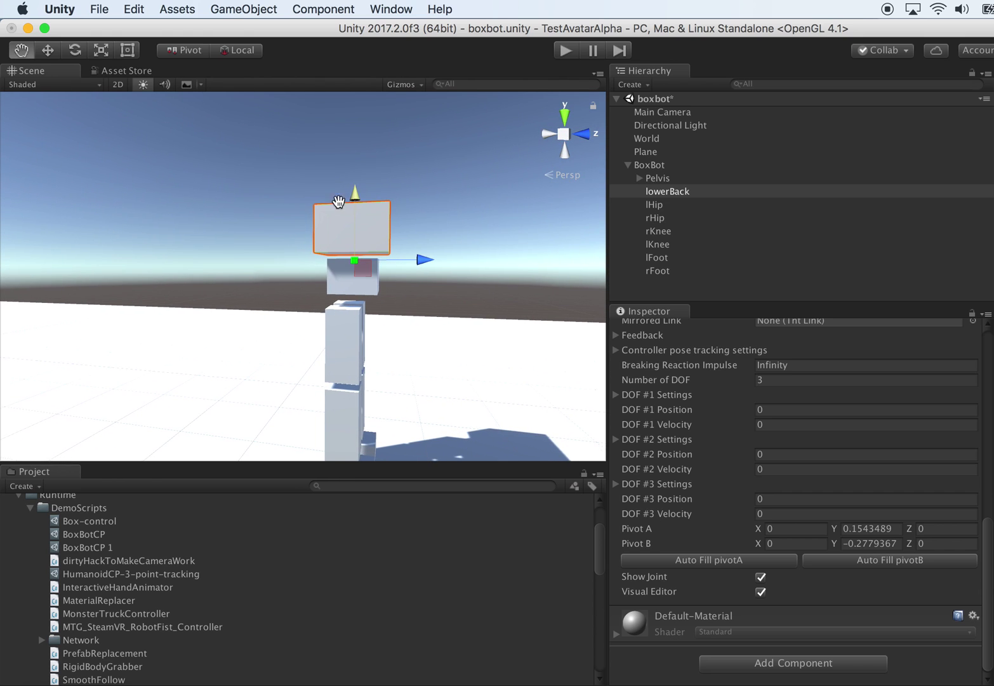
left_click_drag(357, 200, 356, 191)
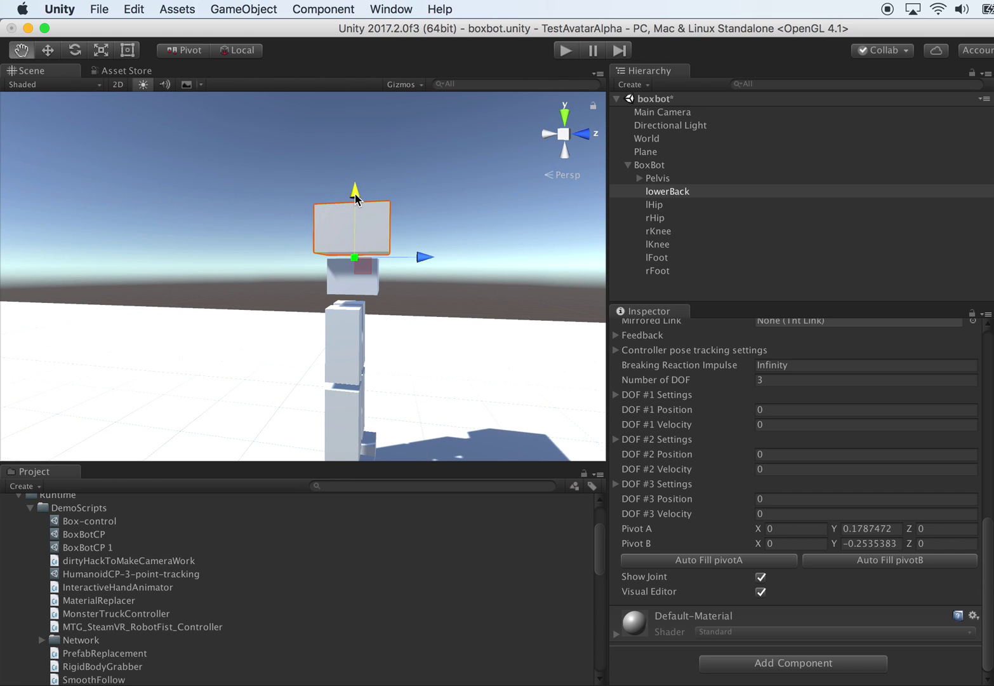
left_click_drag(413, 206, 260, 255, "alt")
key("d")
right_click_drag(259, 254, 98, 253)
key("e")
key("q")
key("a")
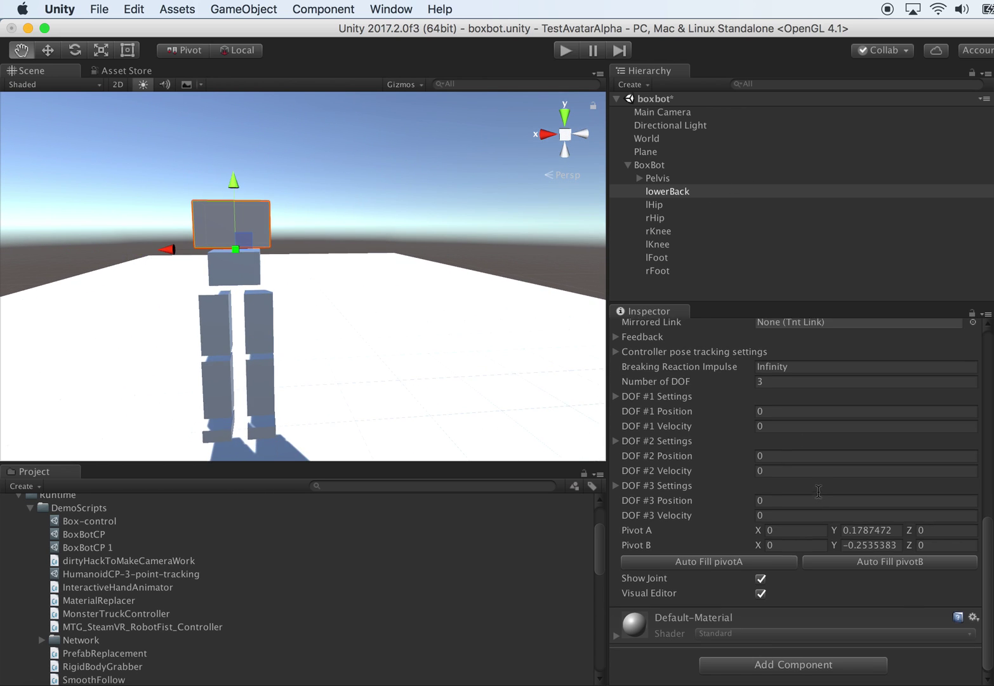
- Set Kp to 500 and Kd to 25 in lowerBack's controller pose tracking settings
scroll(677, 527, "up", 5)
left_click(624, 525)
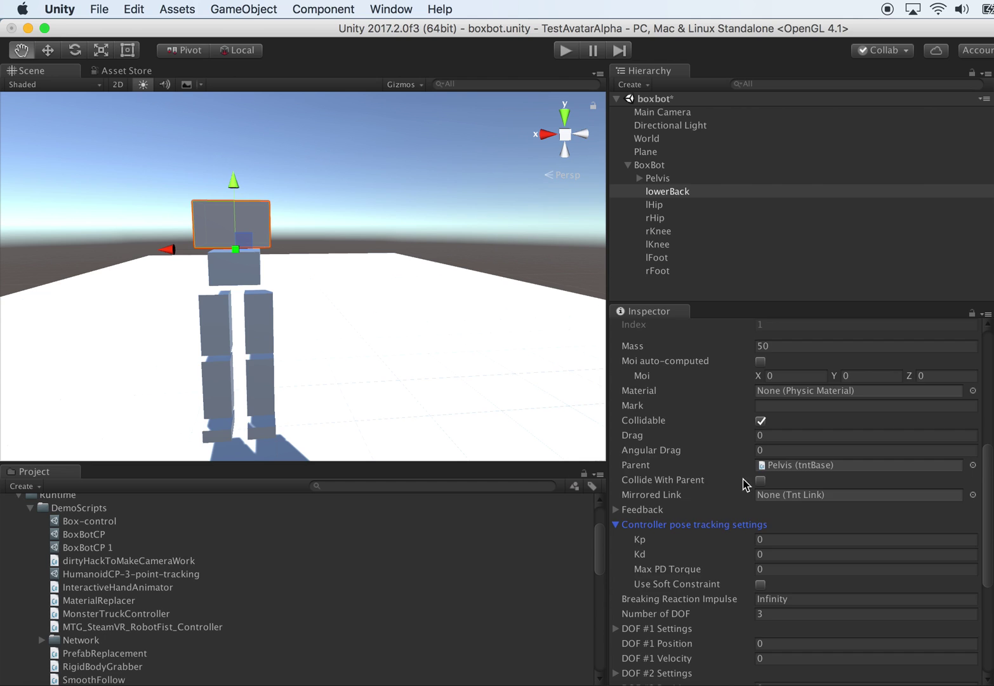
scroll(726, 488, "down", 2)
left_click(783, 475)
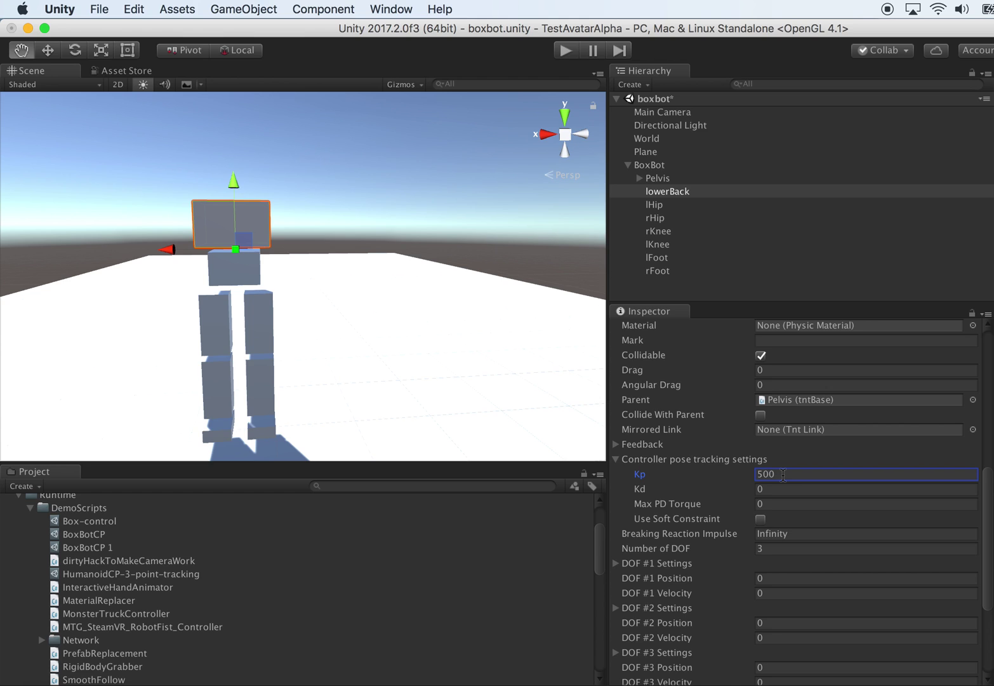
key("Tab")
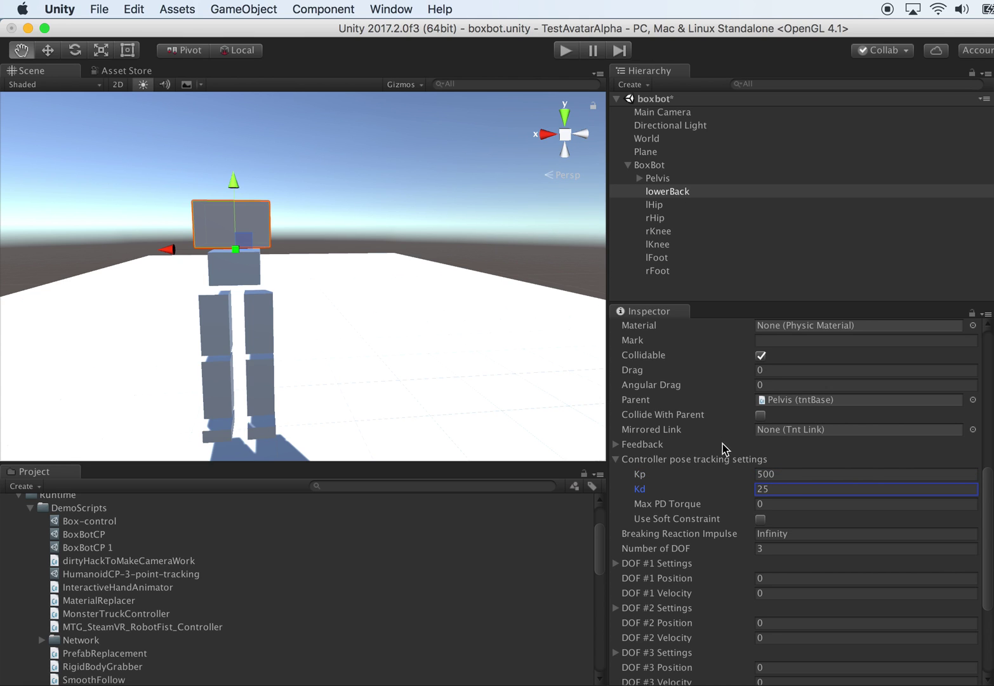
- Assign lowerBack as the Lower Back limb of the Pelvis's bipedController
scroll(726, 448, "up", 5)
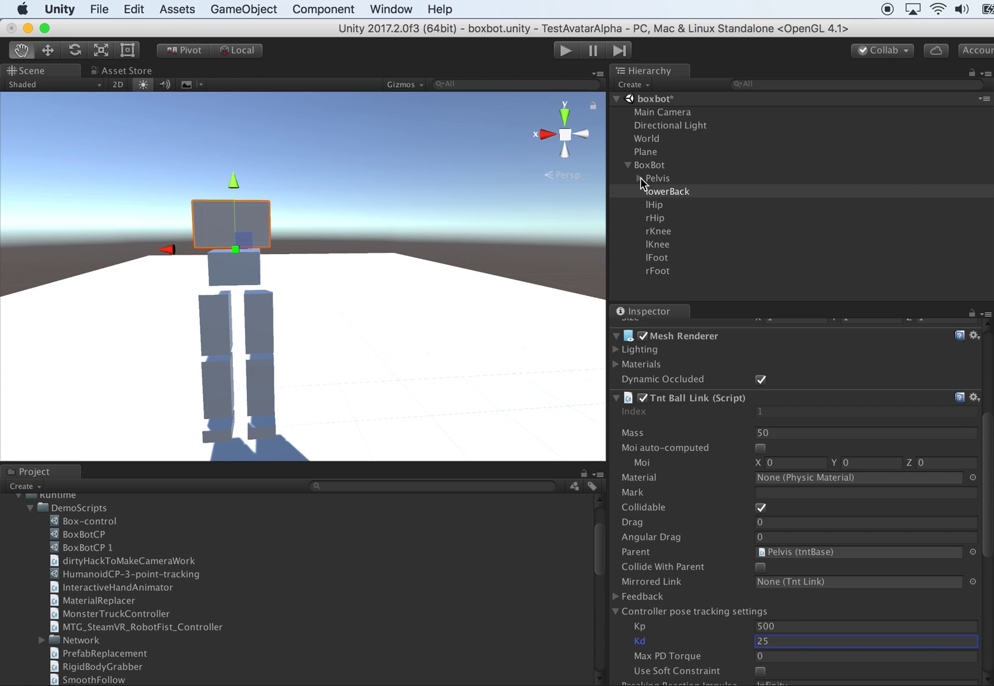
left_click(640, 179)
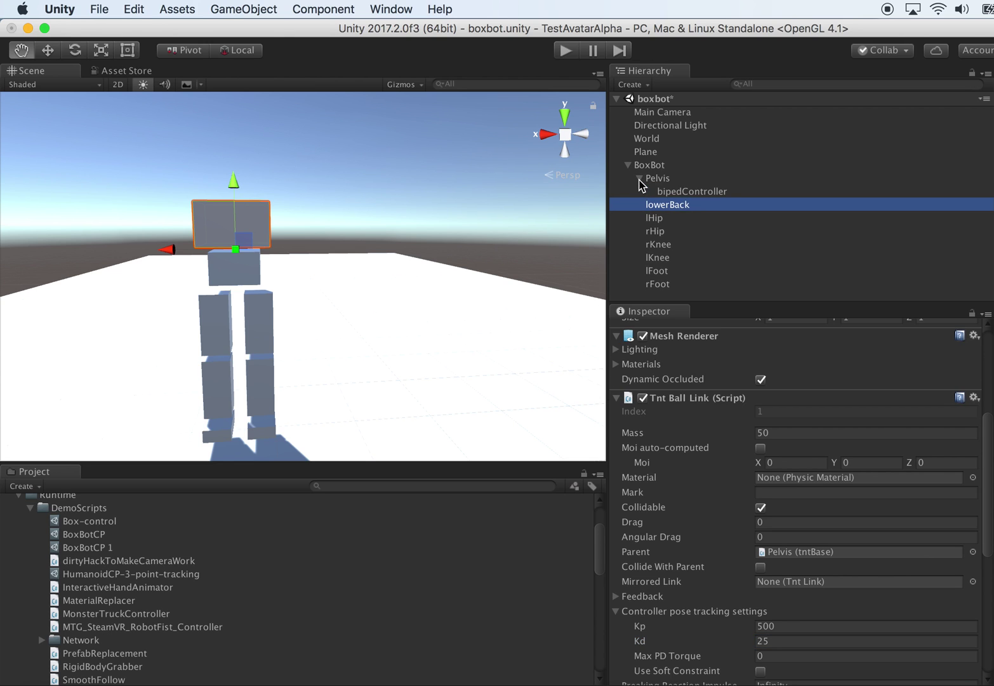
left_click(701, 192)
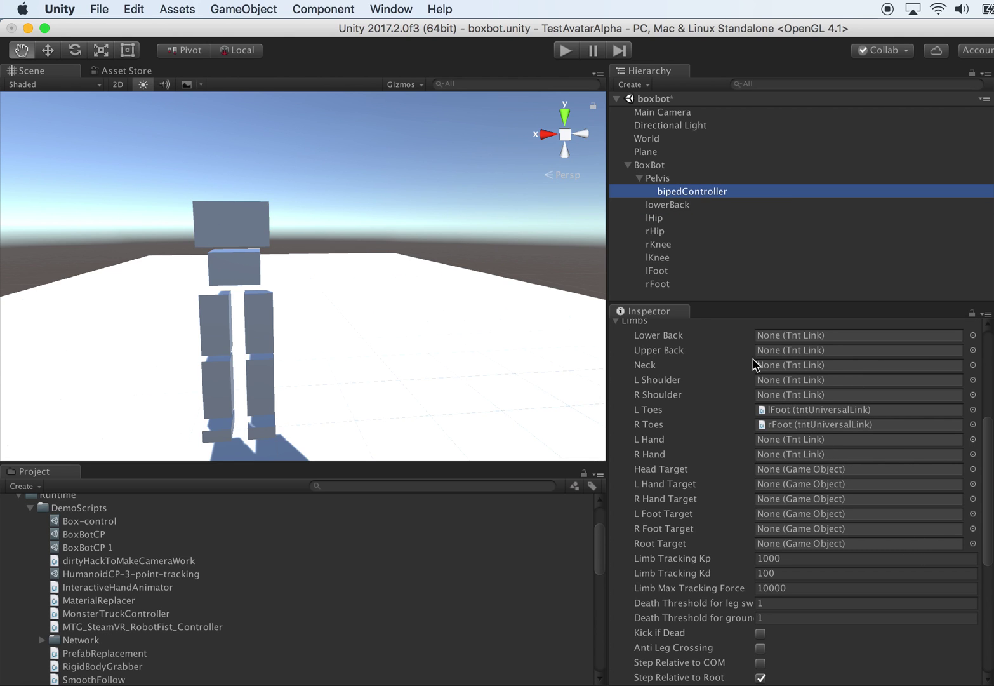
left_click_drag(676, 208, 795, 355)
- Run the scene and observe how the box robot walks with its lower back attached
left_click_drag(459, 315, 525, 301, "alt")
left_click(567, 51)
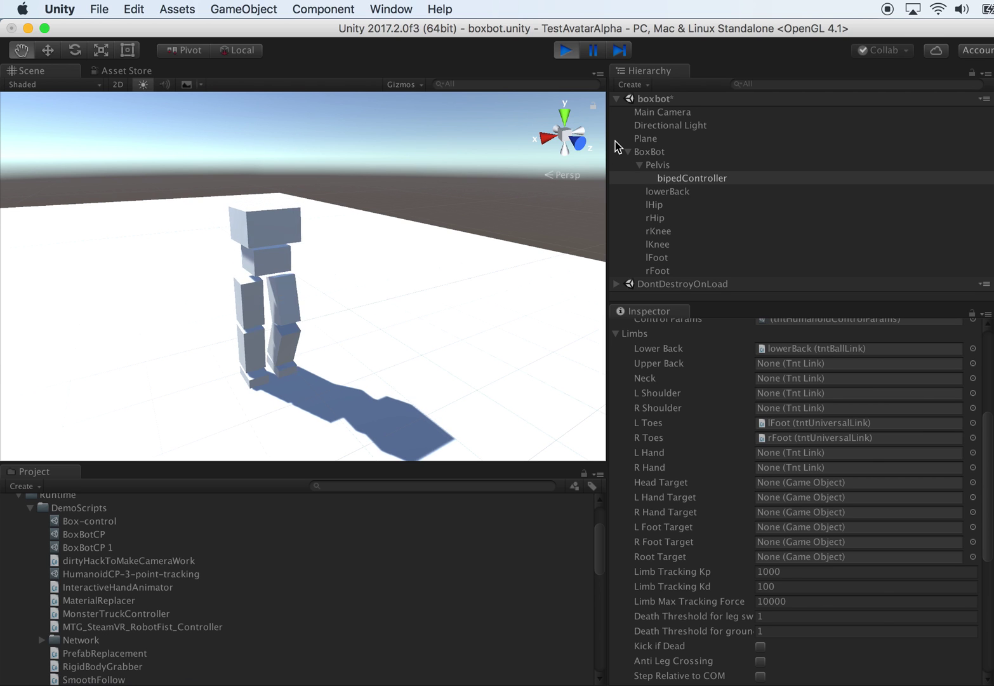
left_click_drag(464, 254, 488, 266, "alt")
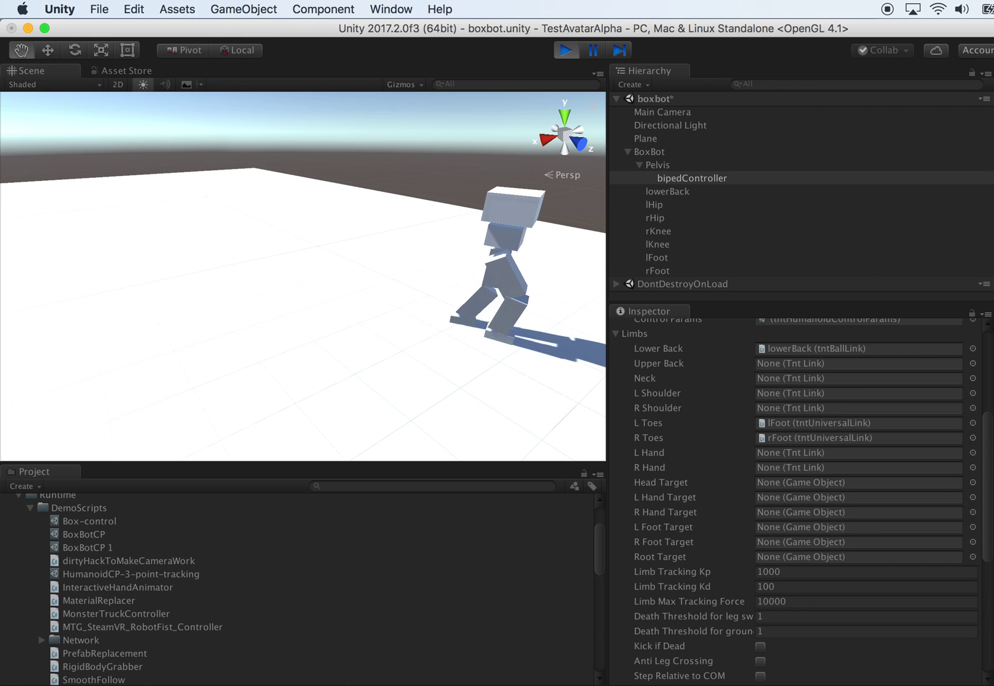
- Follow the walking box robot in the running scene from closer up and stop the simulation
key("f")
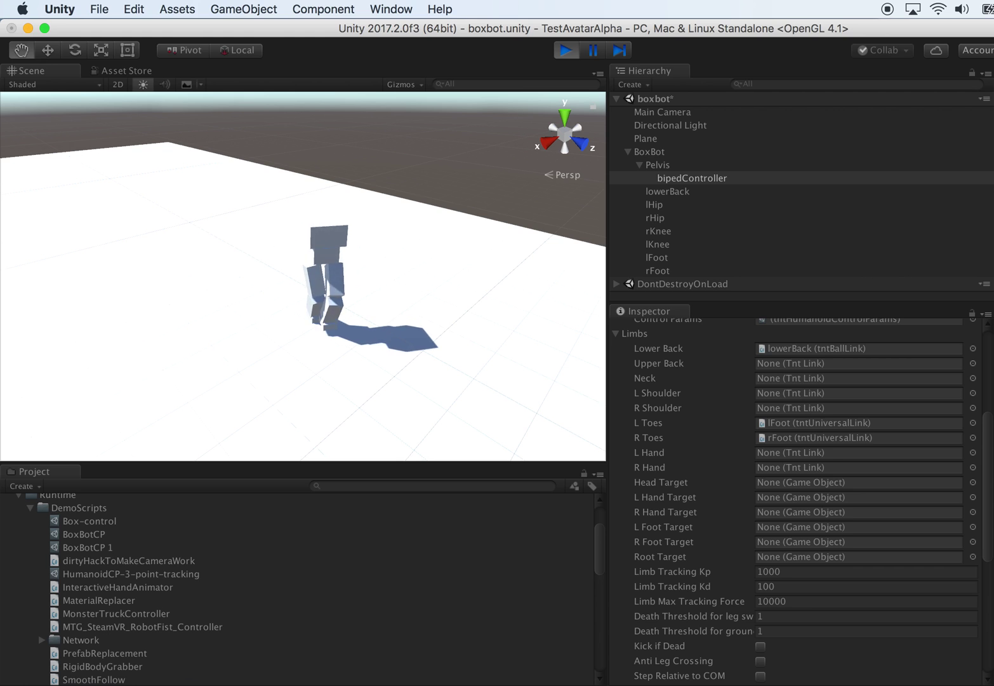
left_click_drag(540, 344, 595, 286, "alt")
left_click(573, 50)
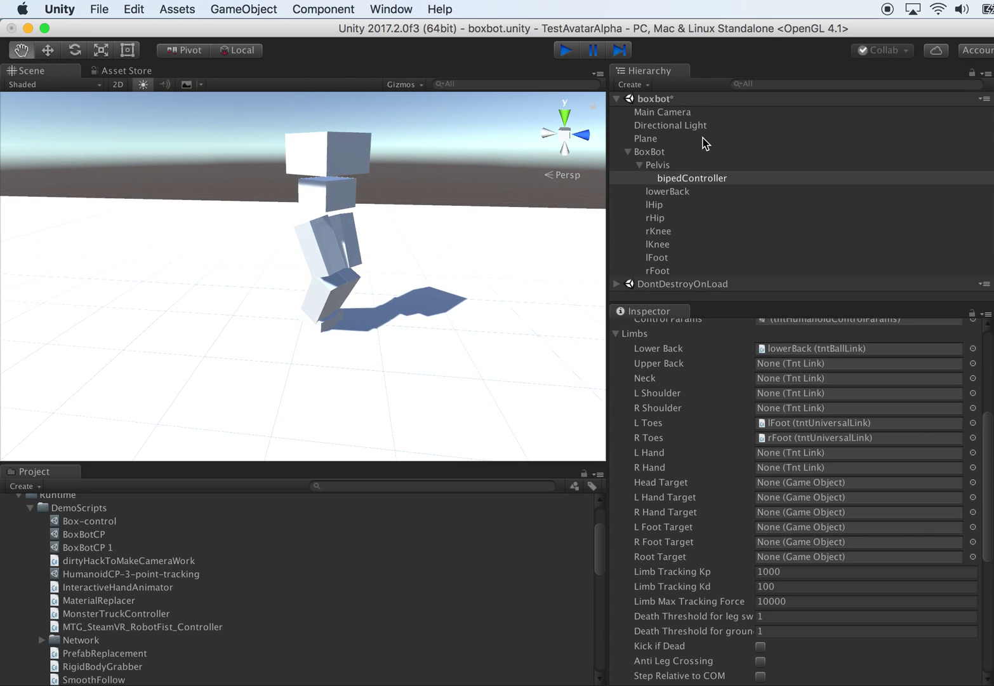
left_click_drag(417, 250, 191, 191, "alt")
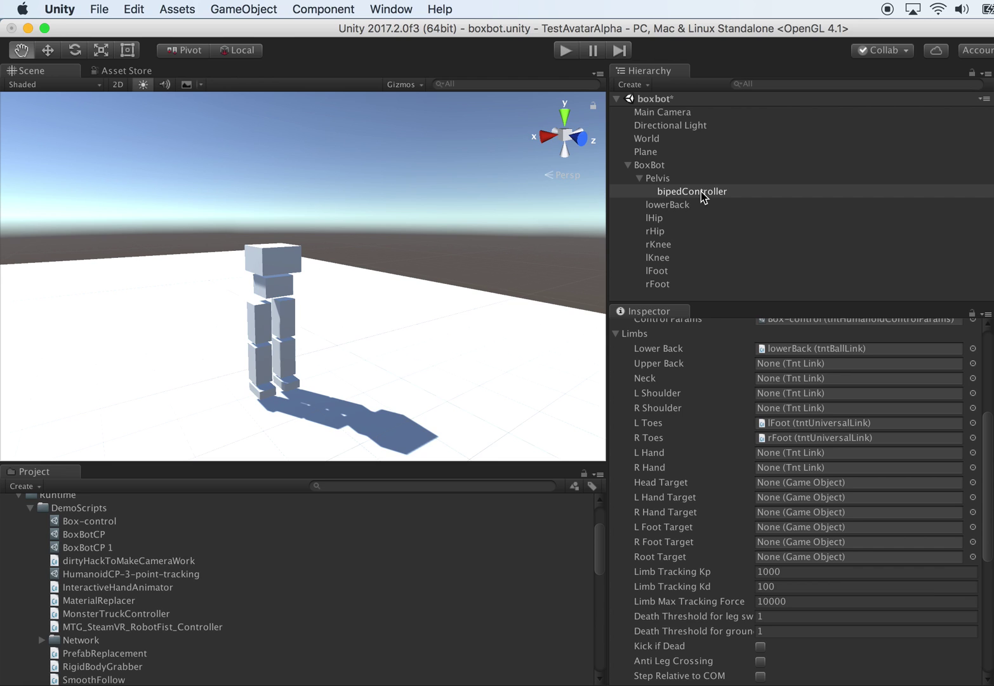
left_click(668, 205)
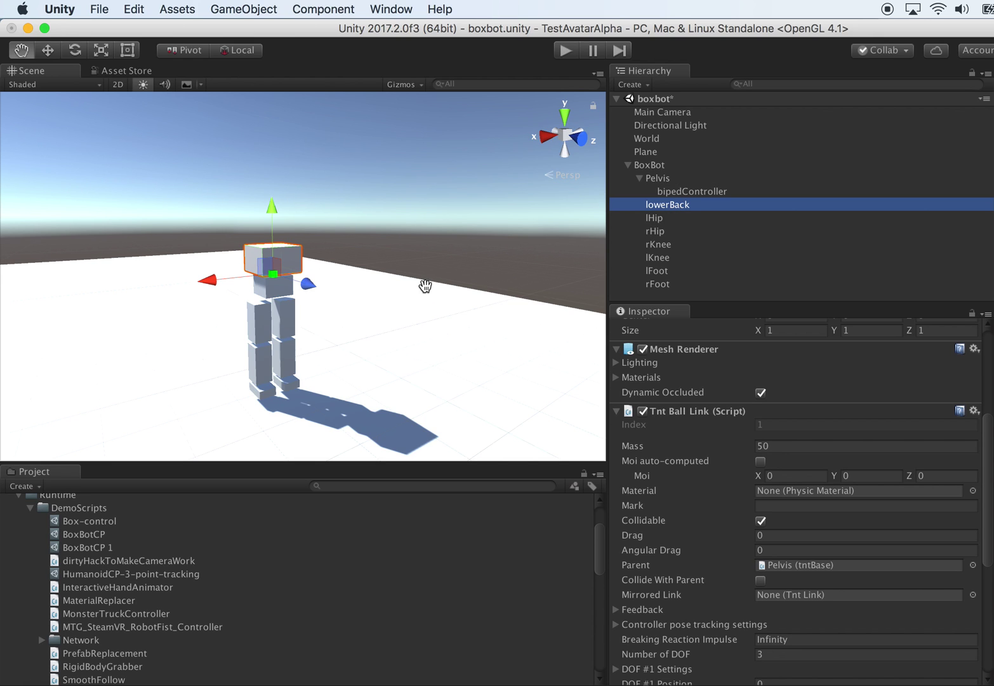
key("super+d")
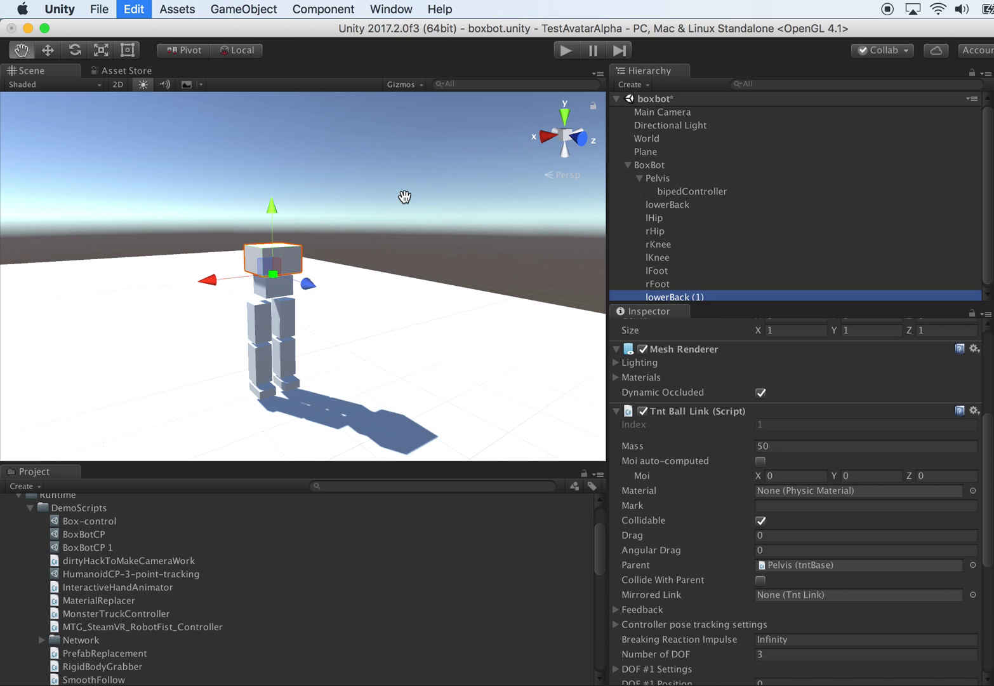
left_click_drag(271, 211, 276, 185)
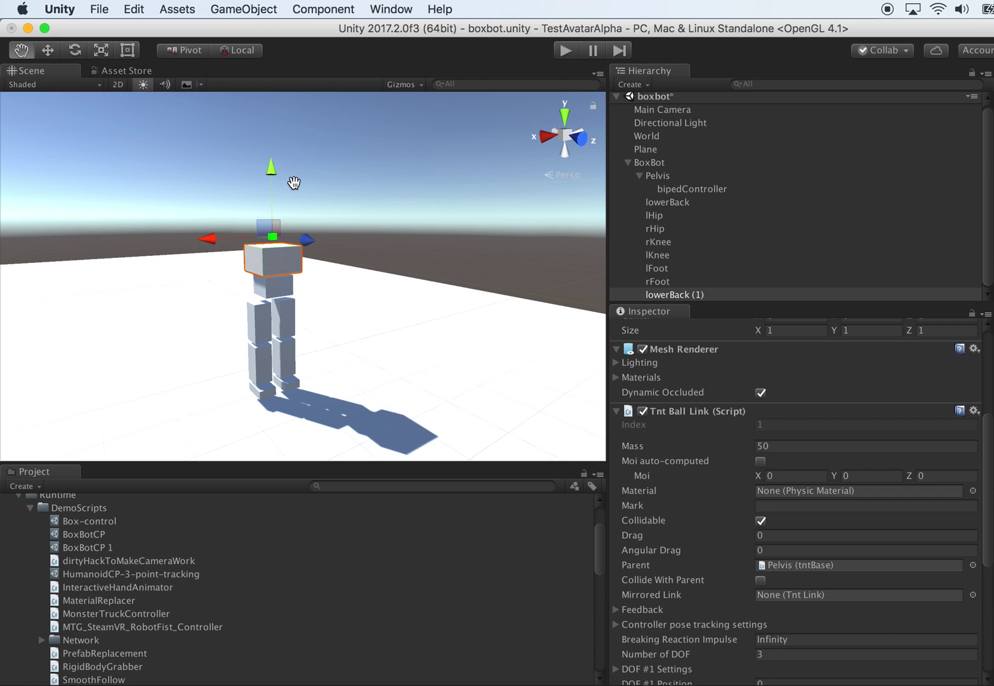
key("super+z")
key("super+z")
- Duplicate lowerBack, place the copy directly after it in the BoxBot hierarchy and raise the copied block above the original
left_click(49, 52)
left_click(688, 191)
left_click(673, 206)
key("super+d")
left_click_drag(678, 295, 716, 218)
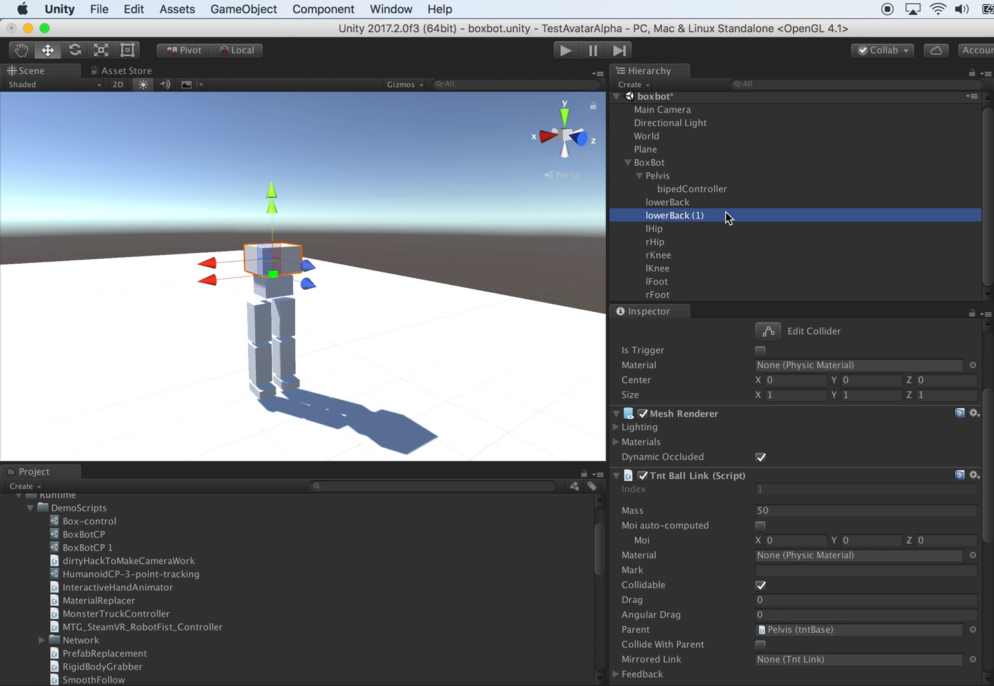
left_click(719, 215)
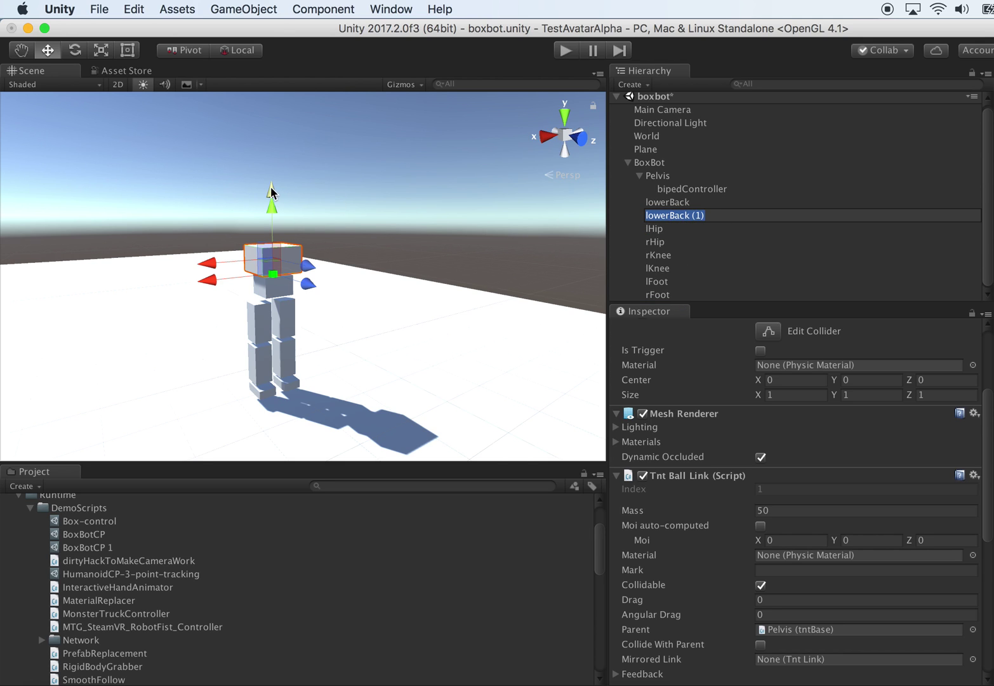
left_click_drag(267, 207, 389, 185)
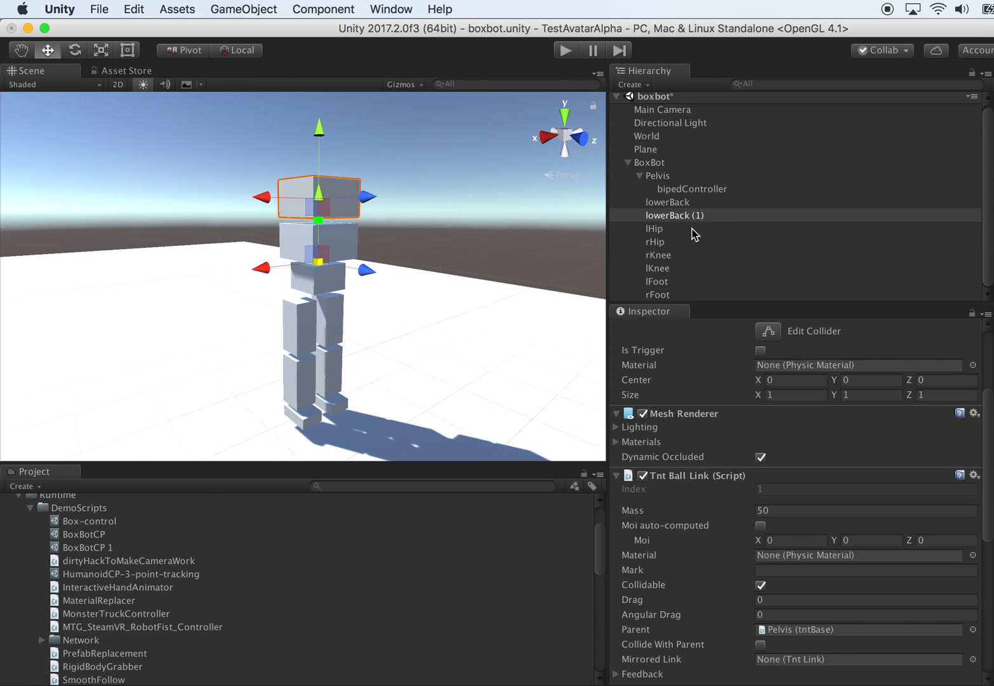
- Scale lowerBack to a flatter, narrower block and lower it slightly toward the pelvis
left_click(682, 203)
key("r")
key("w")
key("r")
left_click_drag(322, 171, 320, 187)
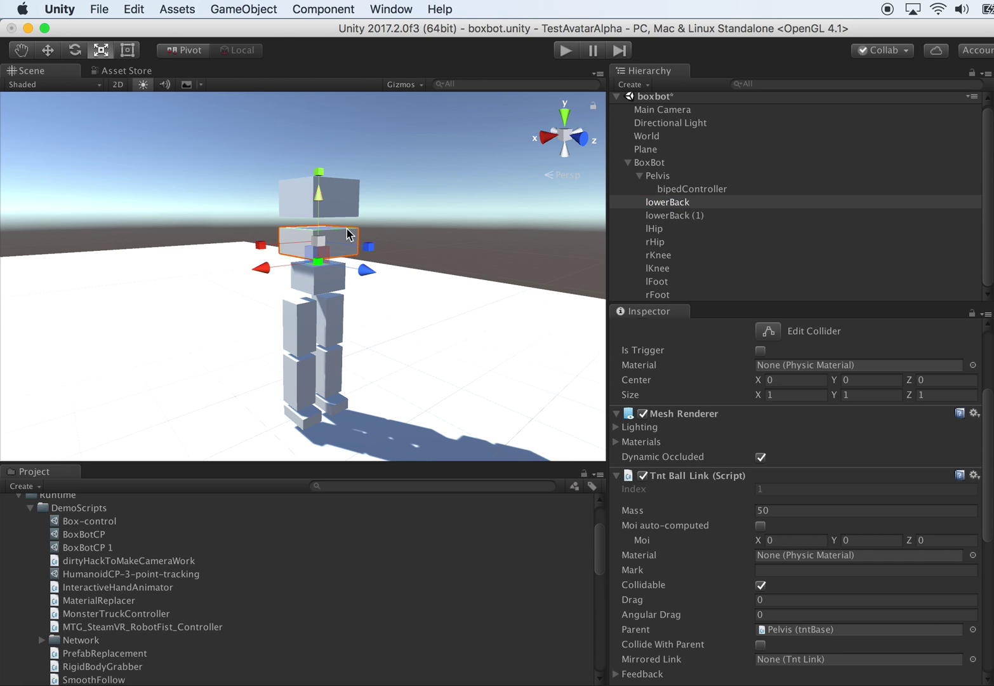
left_click_drag(370, 247, 341, 236)
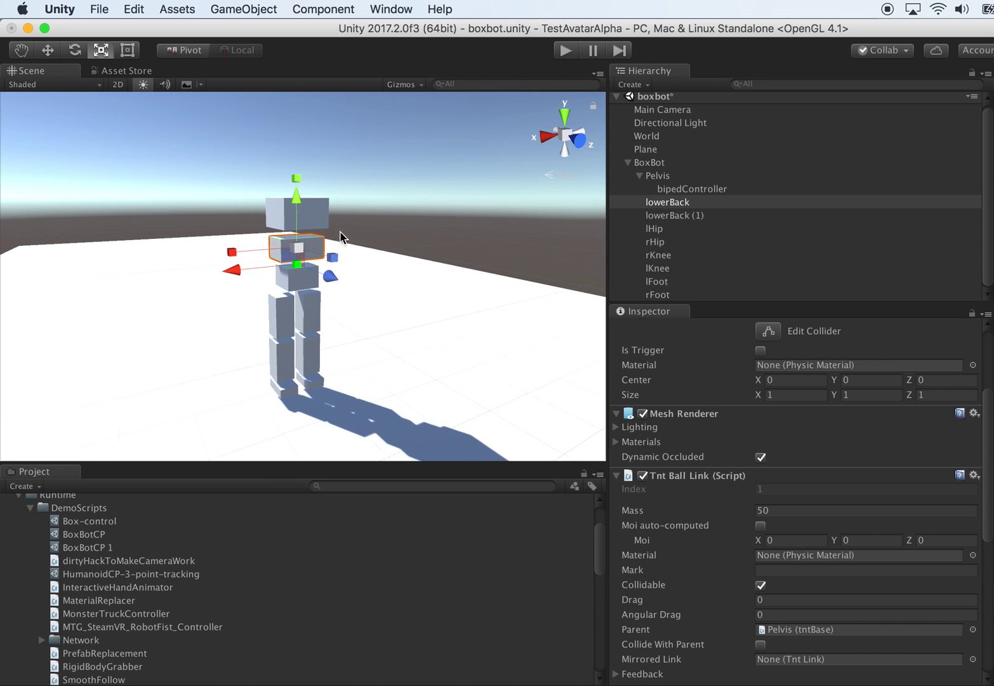
key("e")
left_click_drag(300, 203, 300, 205)
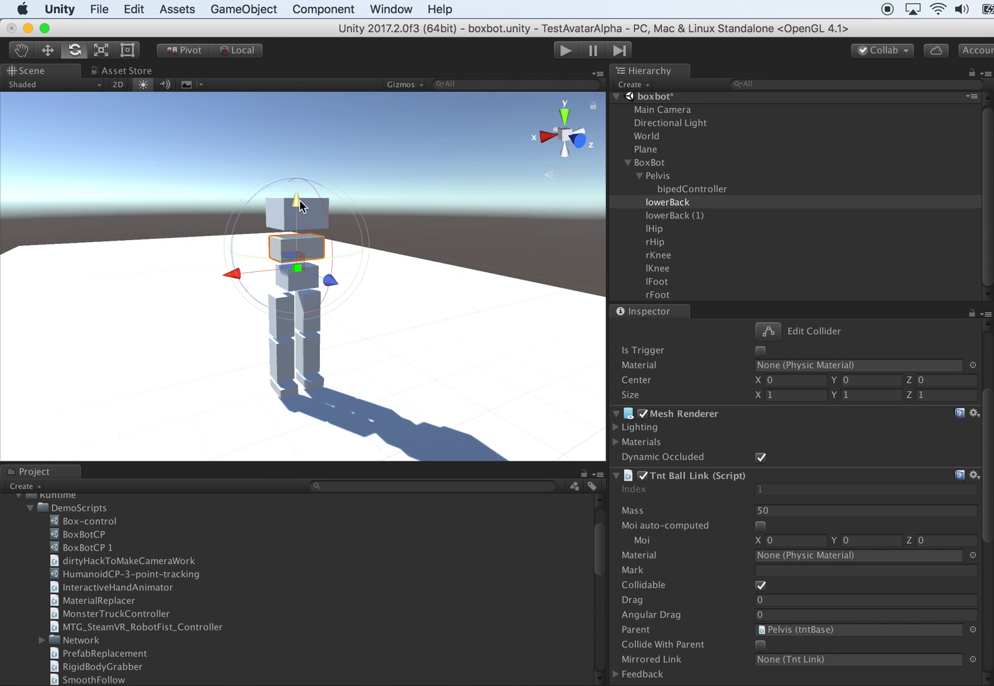
key("w")
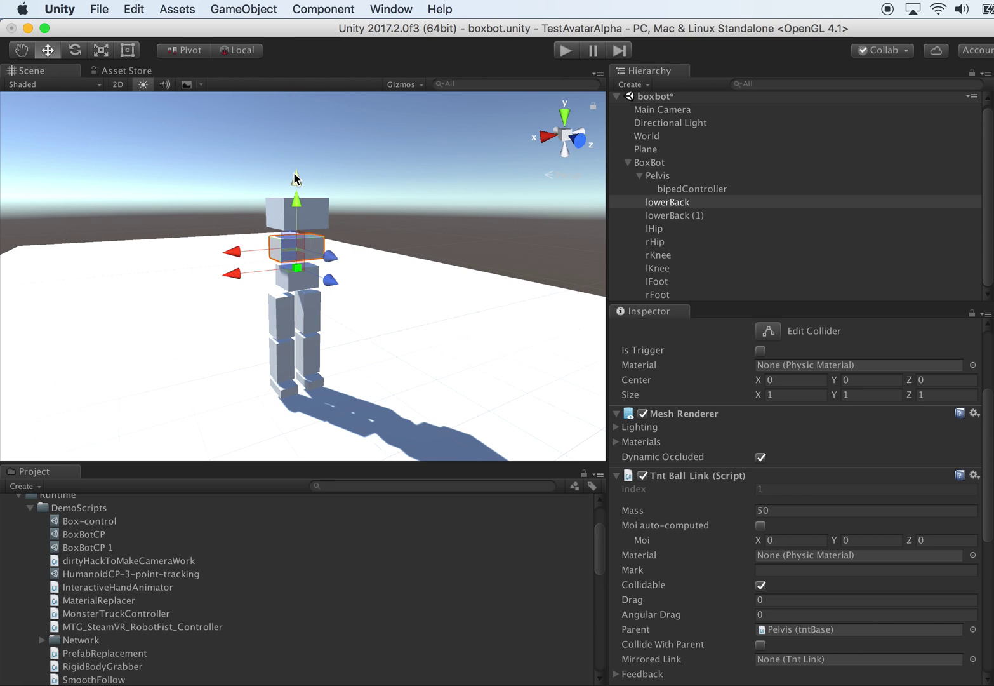
left_click_drag(296, 184, 297, 181)
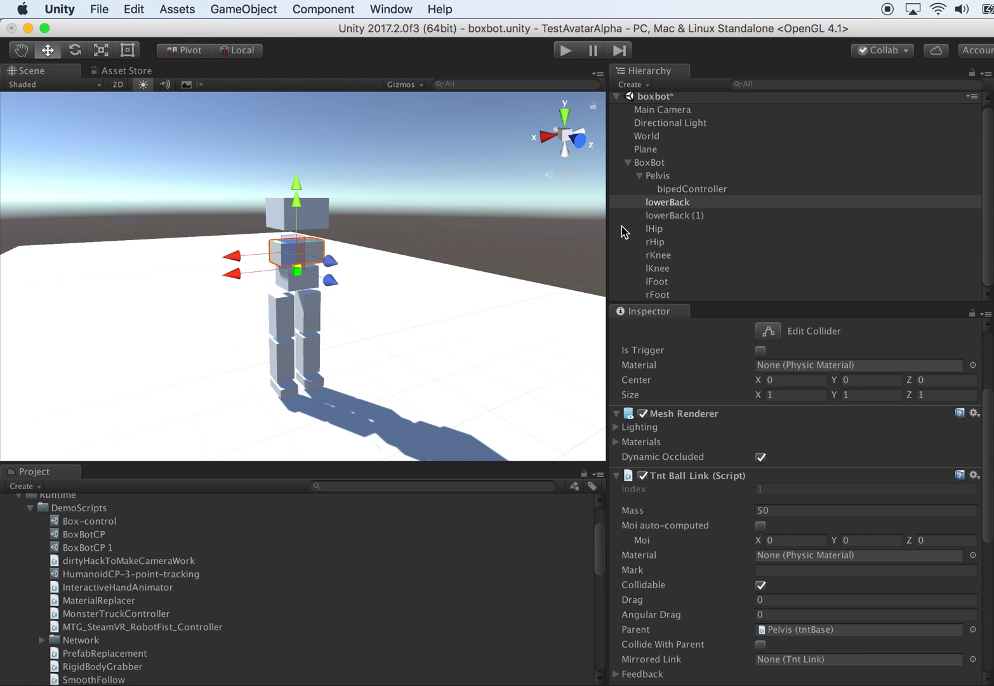
- Lower lowerBack (1) to sit just above lowerBack and reduce its height
left_click(692, 215)
left_click_drag(317, 197, 351, 206, "alt")
left_click_drag(344, 203, 336, 193, "alt")
left_click_drag(318, 149, 398, 187)
key("r")
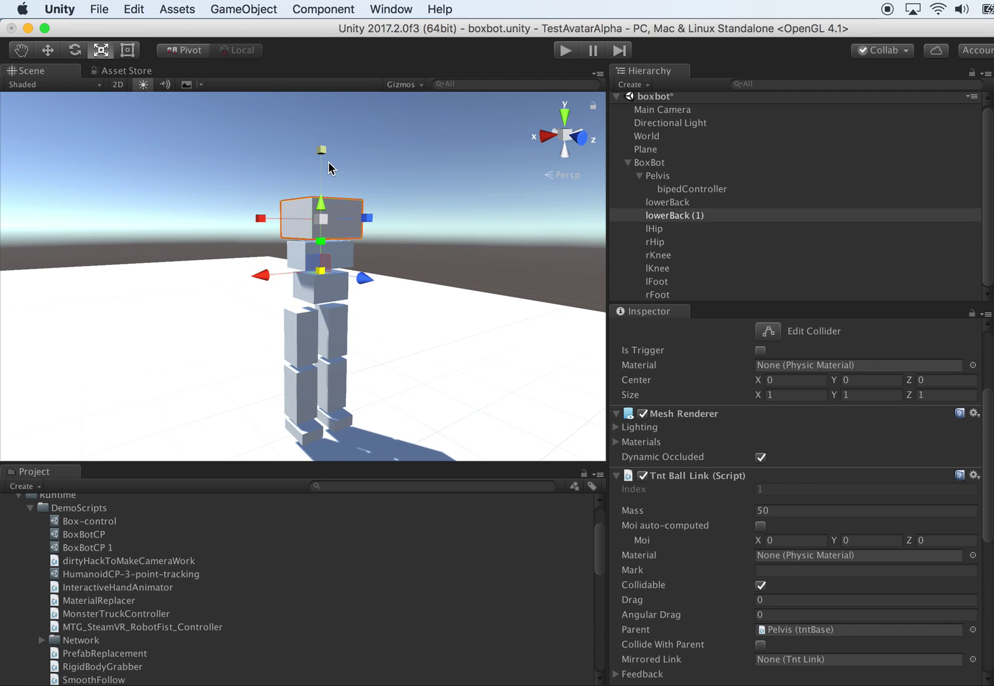
left_click_drag(322, 155, 325, 167)
key("w")
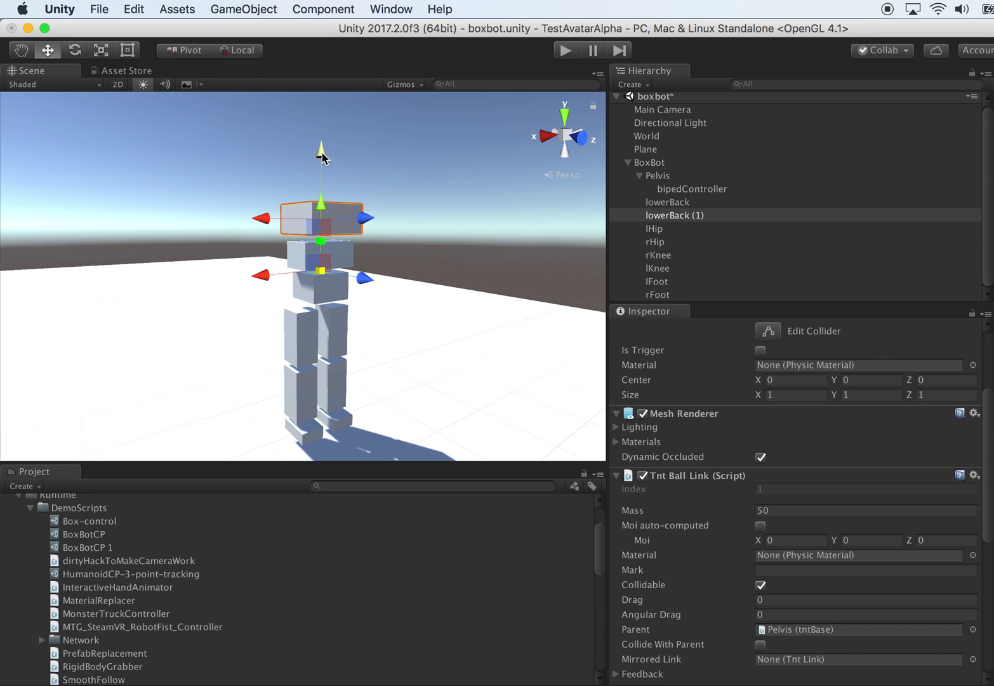
- Duplicate lowerBack again, place the copy after lowerBack (1) in the hierarchy and raise its block to the top of the torso
left_click(673, 203)
key("super+d")
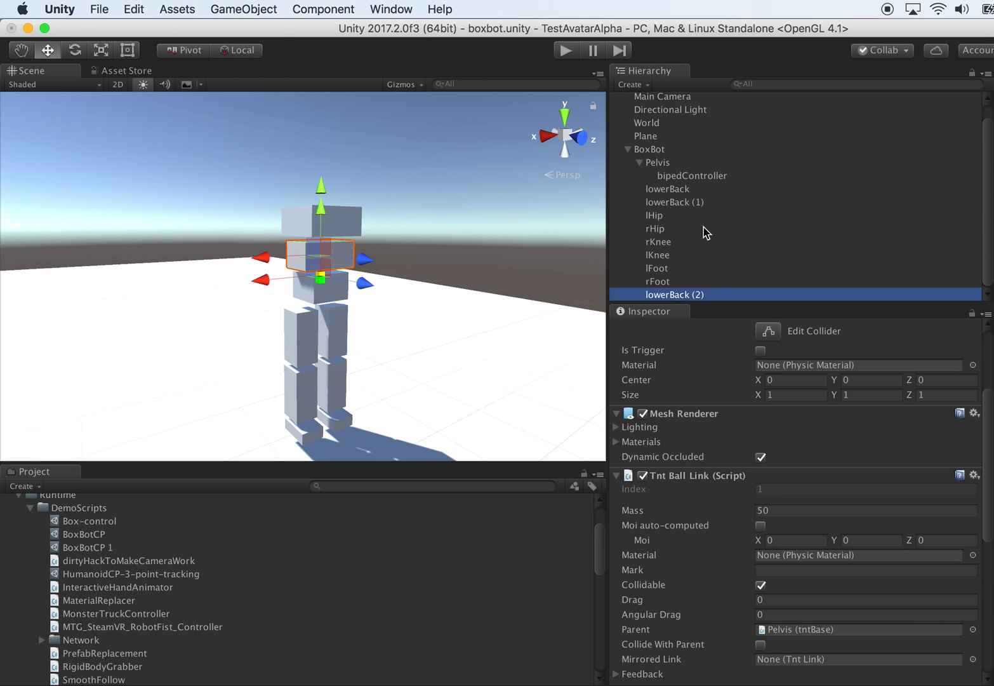
left_click_drag(700, 297, 635, 211)
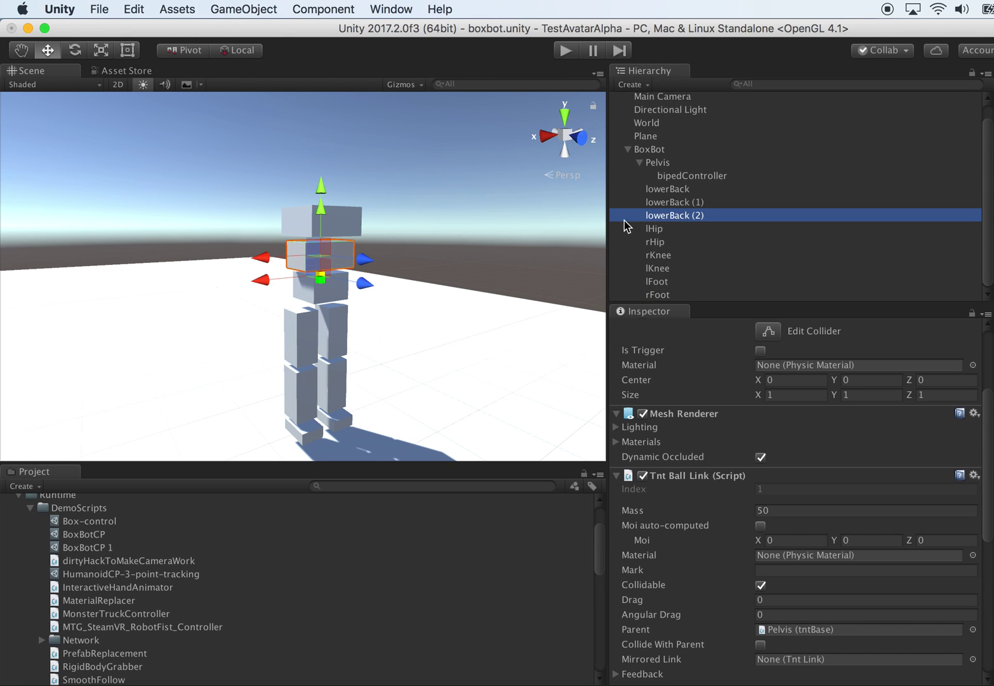
left_click(48, 50)
left_click_drag(321, 211, 337, 126)
left_click(695, 203)
left_click(675, 218)
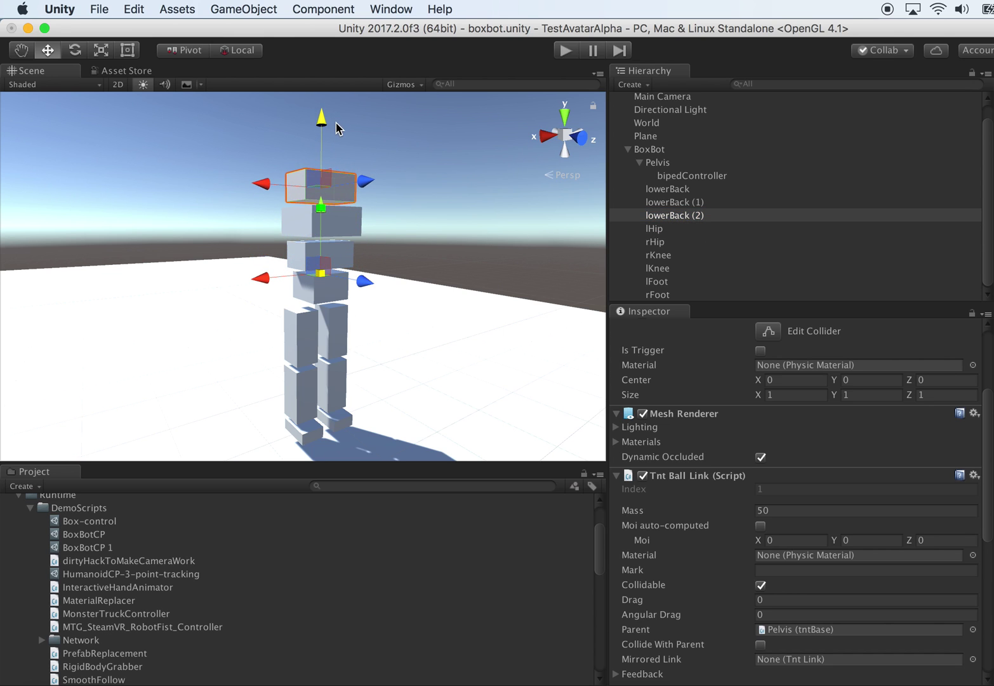
left_click_drag(404, 153, 344, 155, "alt")
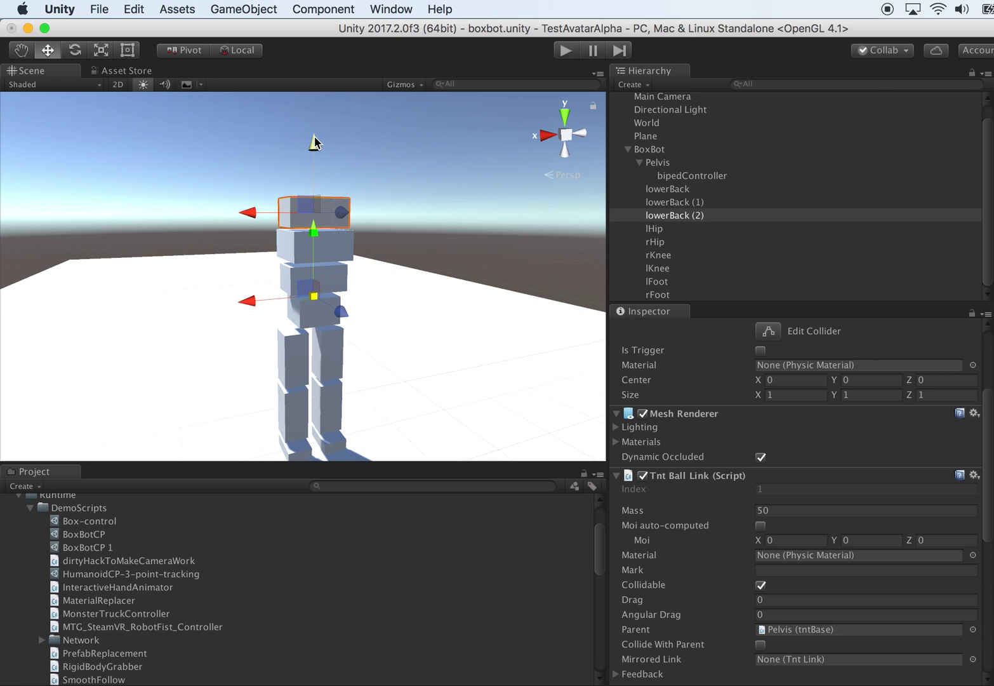
left_click_drag(313, 138, 509, 183, "alt")
- Rename lowerBack (1) as midBack and lowerBack (2) as upperBack
left_click(715, 200)
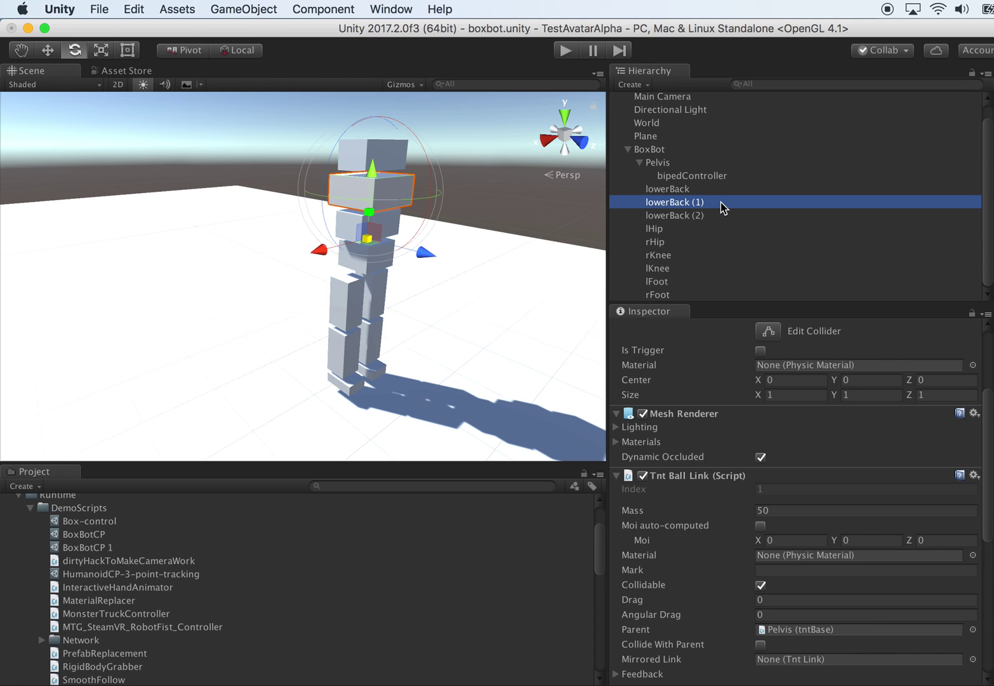
left_click(722, 203)
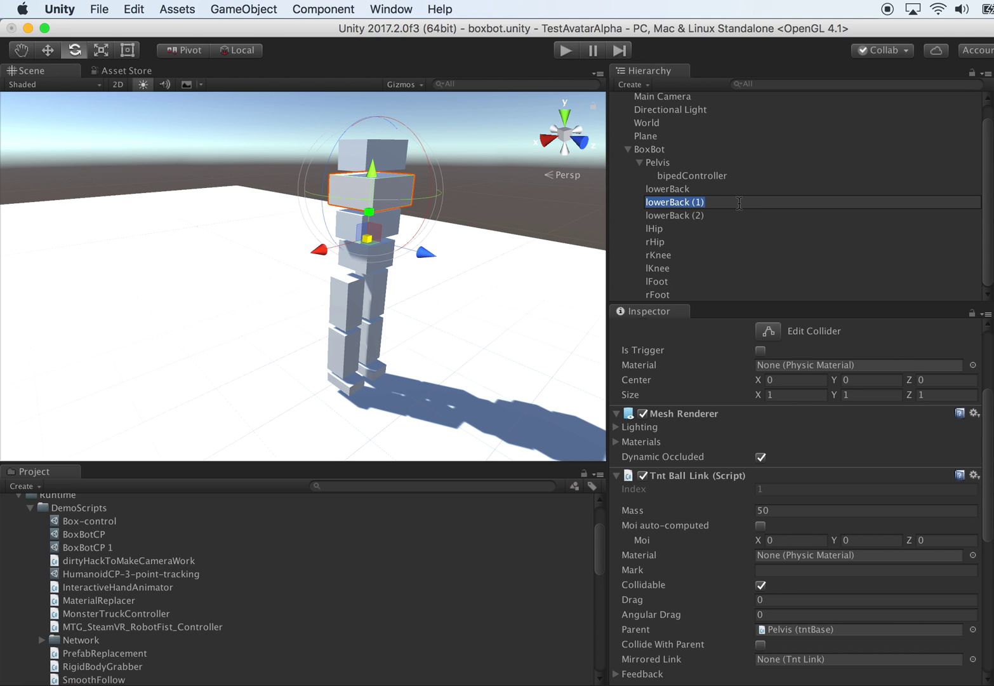
type("midBack")
key("Return")
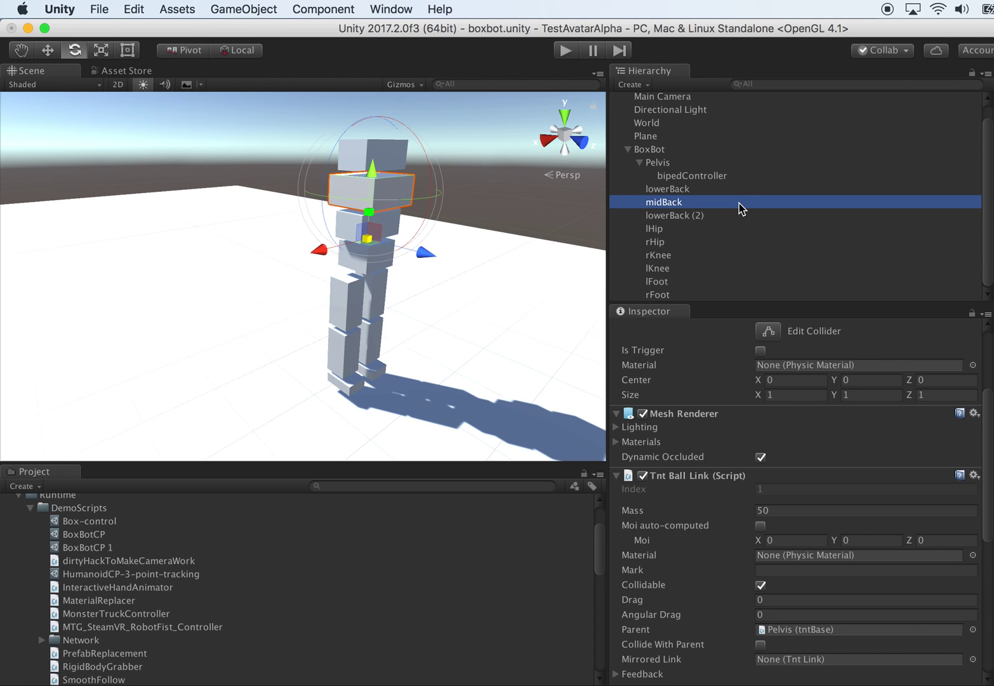
left_click(729, 215)
left_click(733, 214)
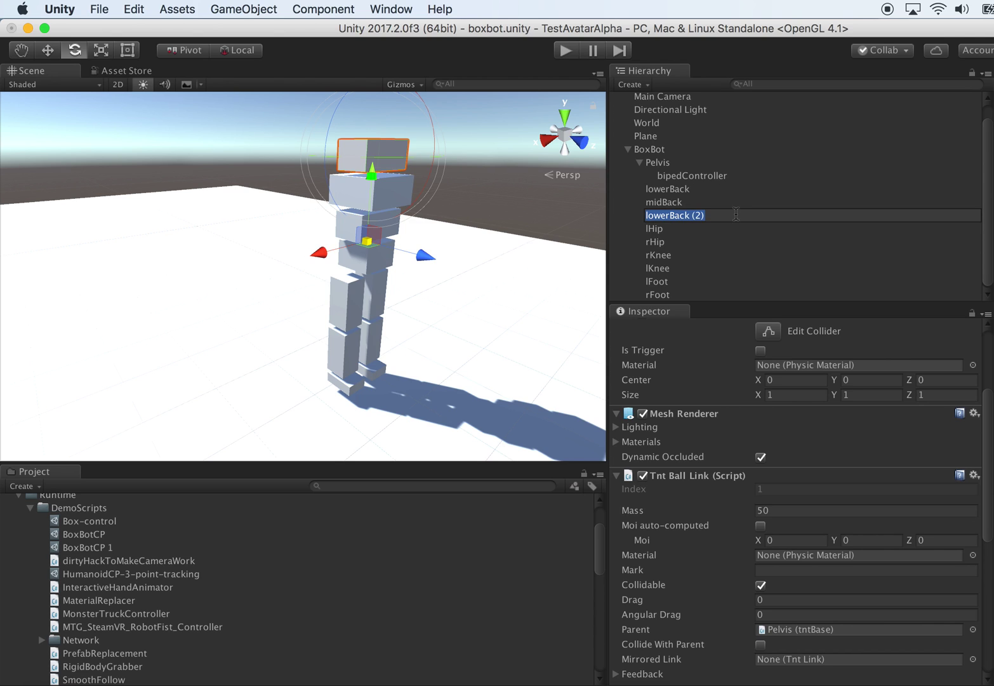
type("hpperBack")
key("Return")
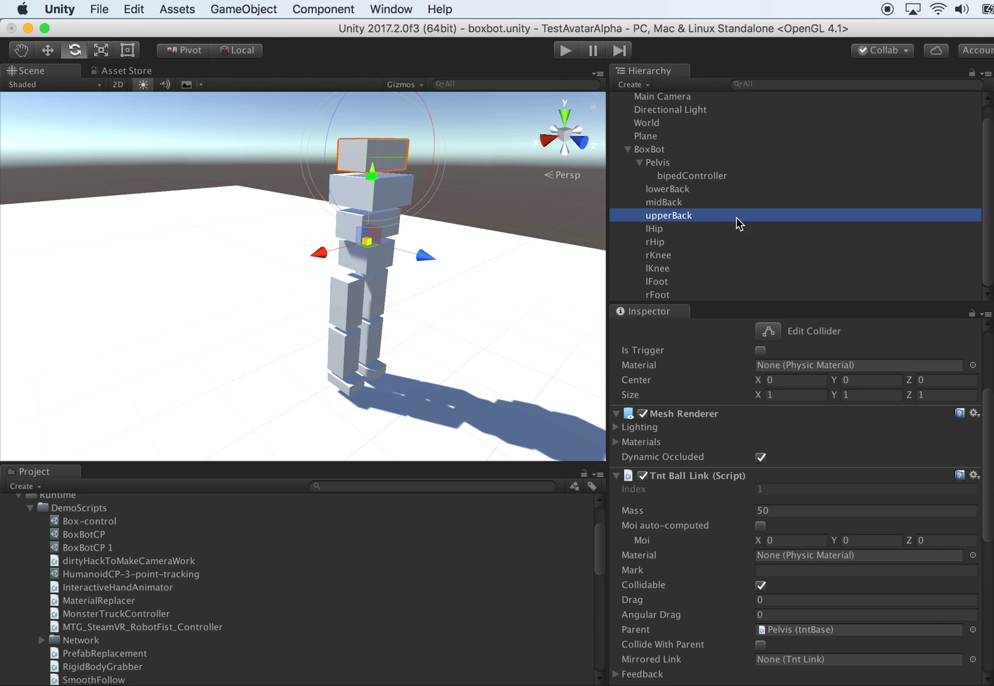
- Set lowerBack as the ball link parent of midBack, and midBack as the parent of upperBack
left_click(673, 202)
scroll(851, 488, "down", 5)
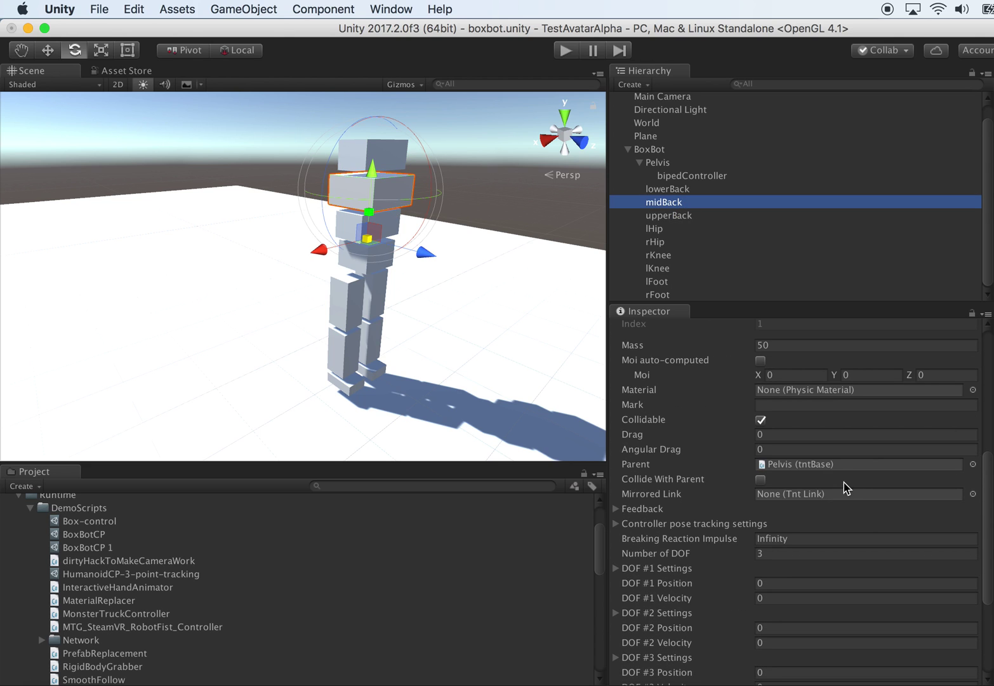
left_click_drag(688, 191, 842, 457)
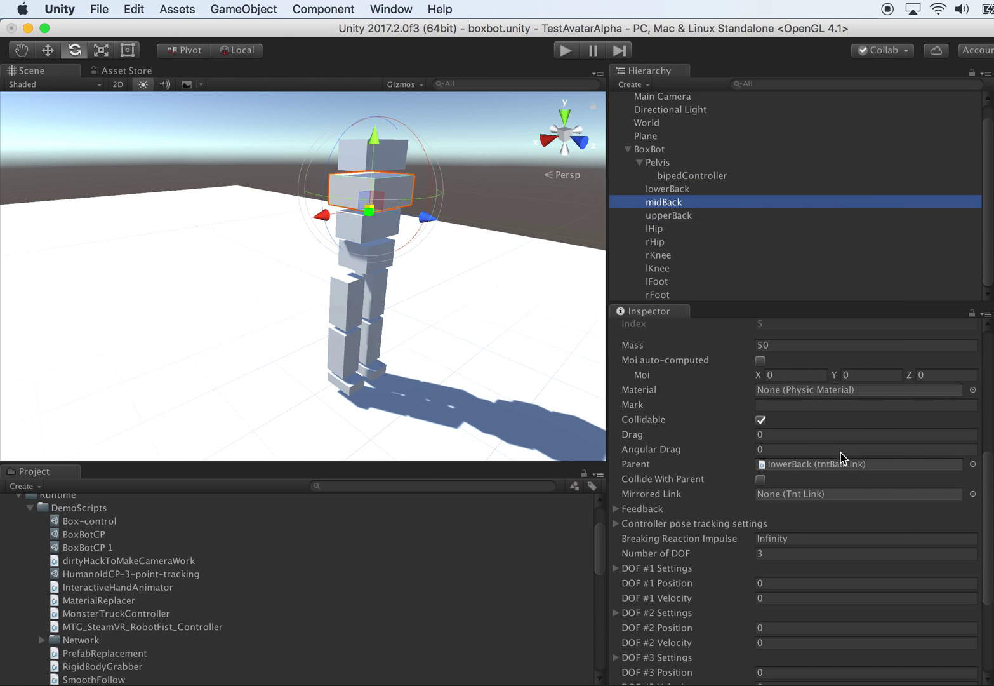
left_click(687, 217)
scroll(836, 466, "up", 1)
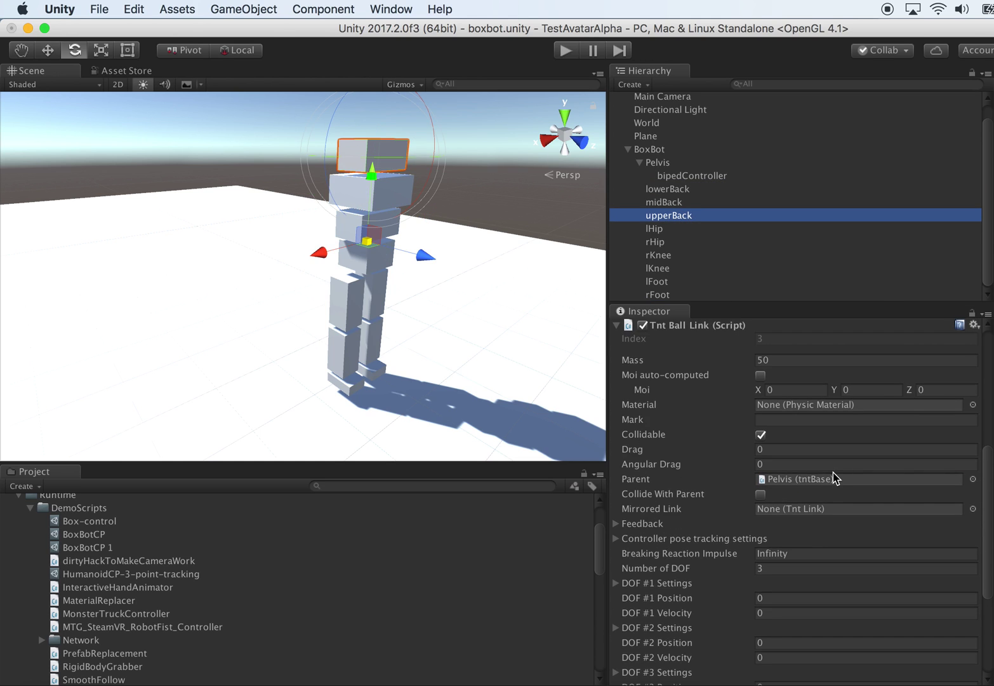
left_click_drag(676, 209, 797, 481)
- Review the parent and ball link settings of lowerBack, midBack and upperBack
left_click(677, 190)
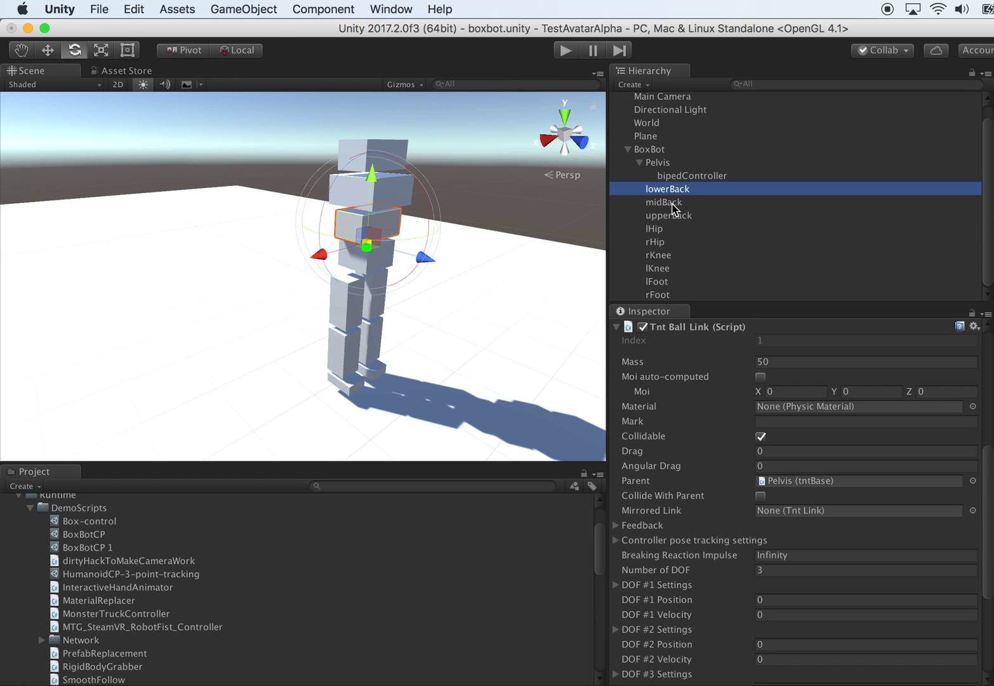
left_click(673, 204)
left_click(683, 216)
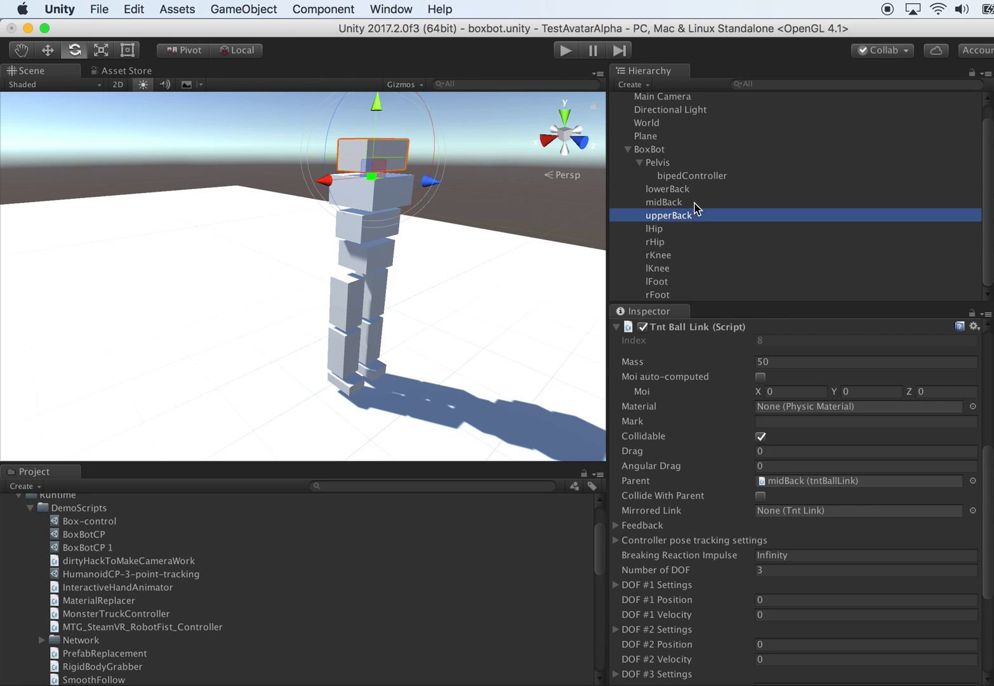
left_click(677, 189)
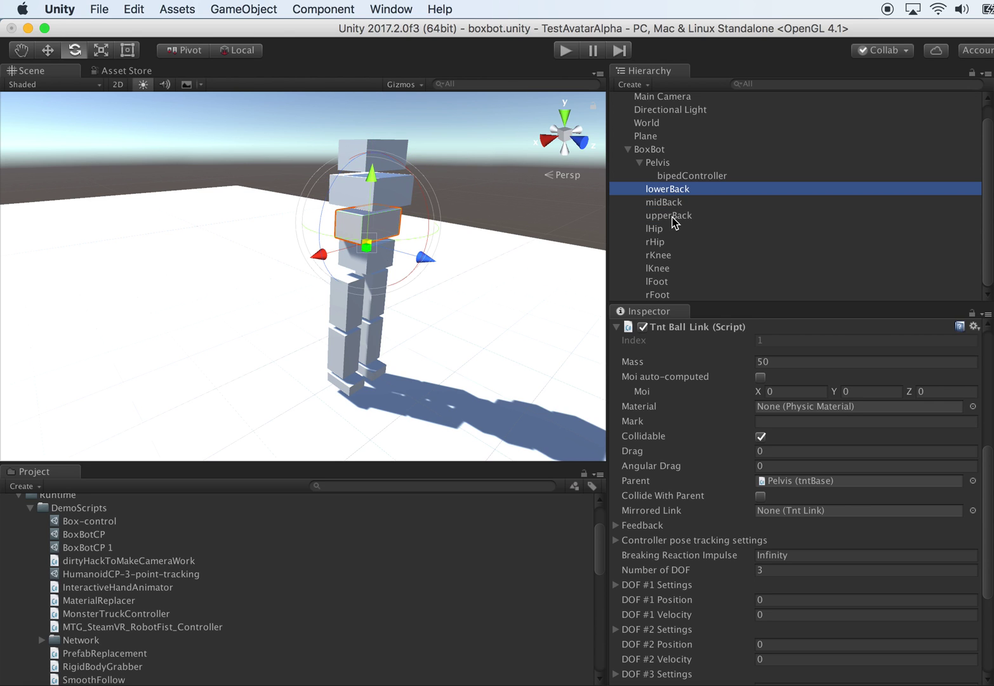
left_click(680, 216, "shift")
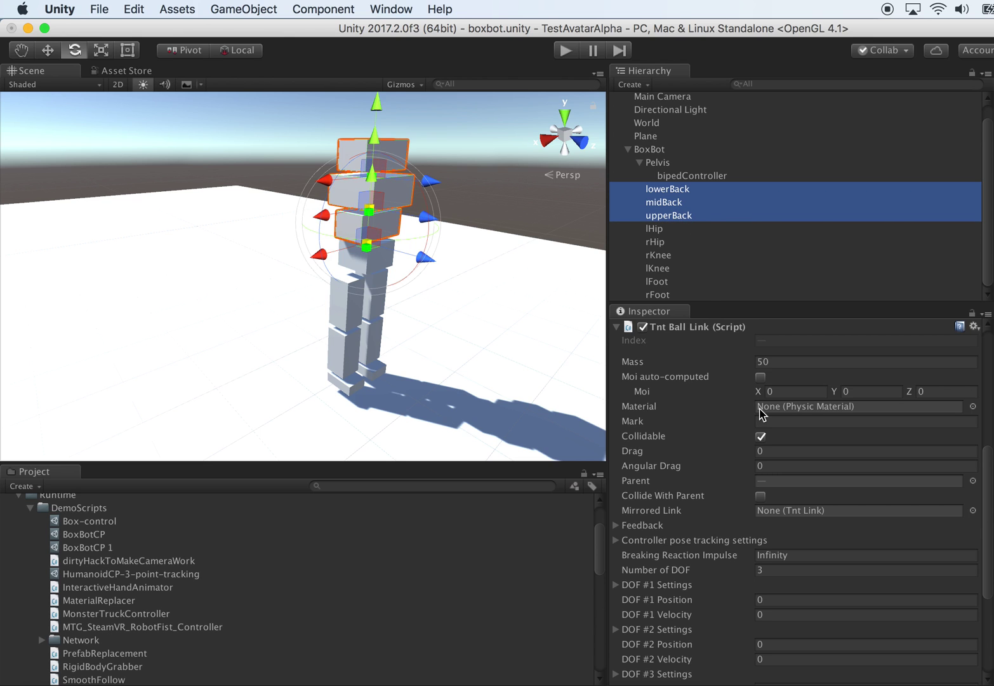
left_click(676, 207)
- Raise lowerBack's ball joint pivot to the top of the pelvis, with Pivot A Y about 0.157 and Pivot B Y about -0.215
left_click(677, 189)
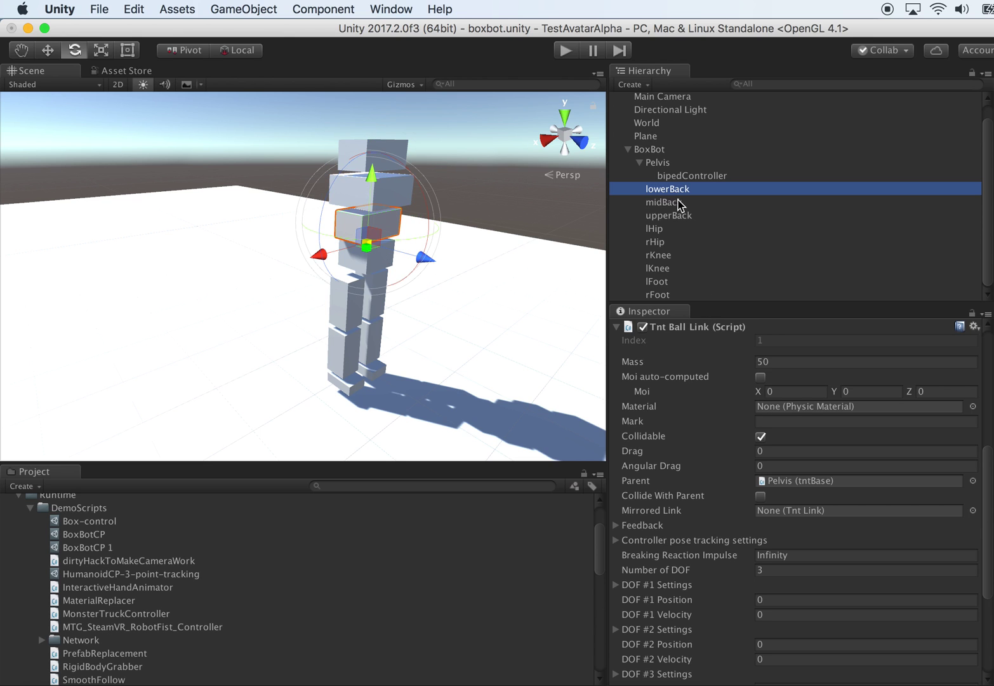
left_click_drag(441, 280, 455, 249, "alt")
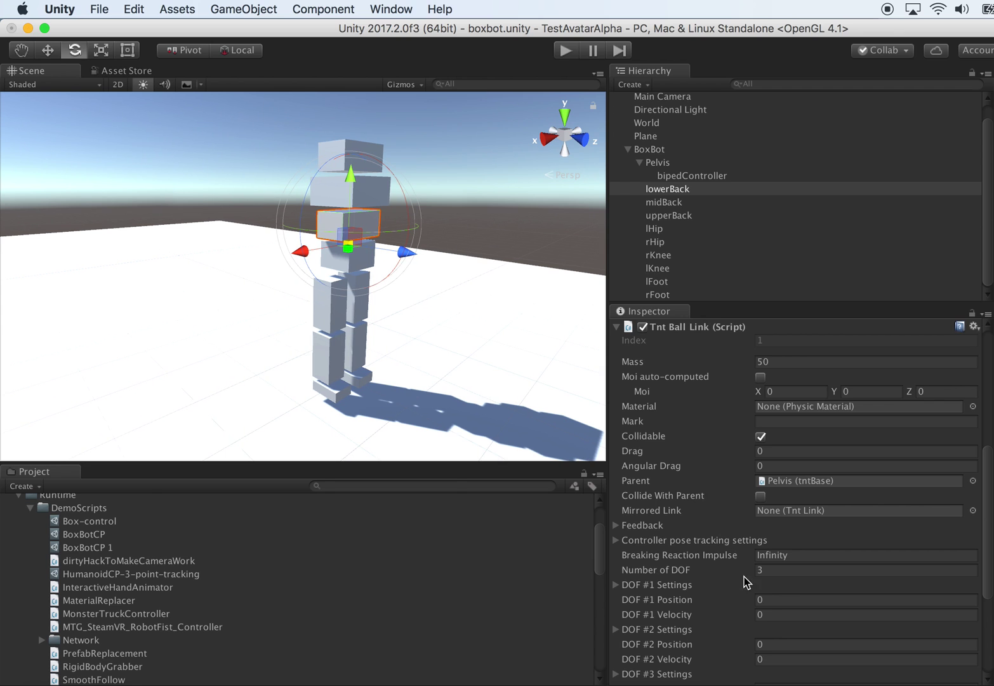
scroll(854, 570, "down", 5)
left_click(758, 561)
right_click_drag(490, 370, 367, 330)
key("w")
key("d")
key("s")
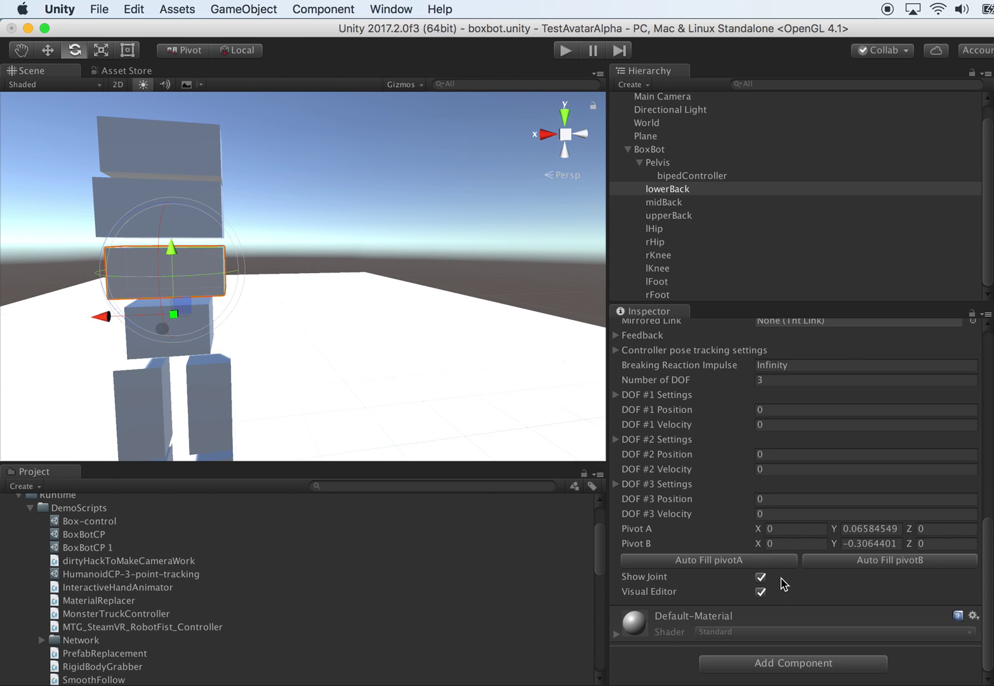
left_click_drag(172, 257, 173, 238)
key("a")
right_click_drag(361, 301, 326, 304)
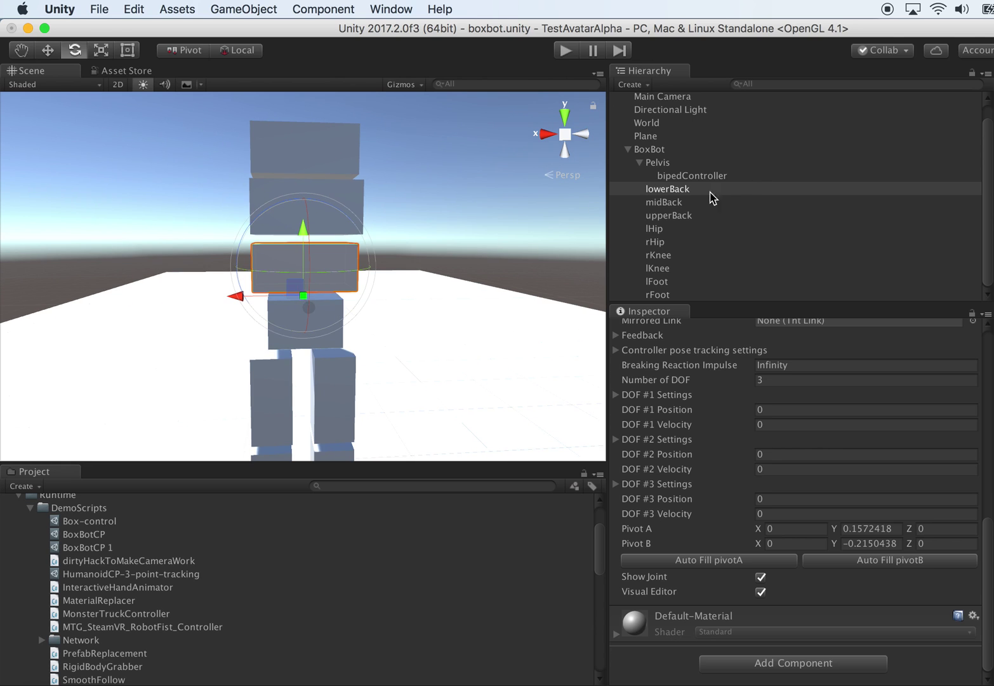
- Adjust the height of midBack's ball joint pivot in the gap between midBack and lowerBack
left_click(677, 202)
left_click_drag(301, 173, 300, 173)
right_click_drag(445, 211, 419, 205)
- Raise upperBack's ball joint pivot so Pivot A Y is about 0.177 and Pivot B Y about -0.2
left_click(675, 216)
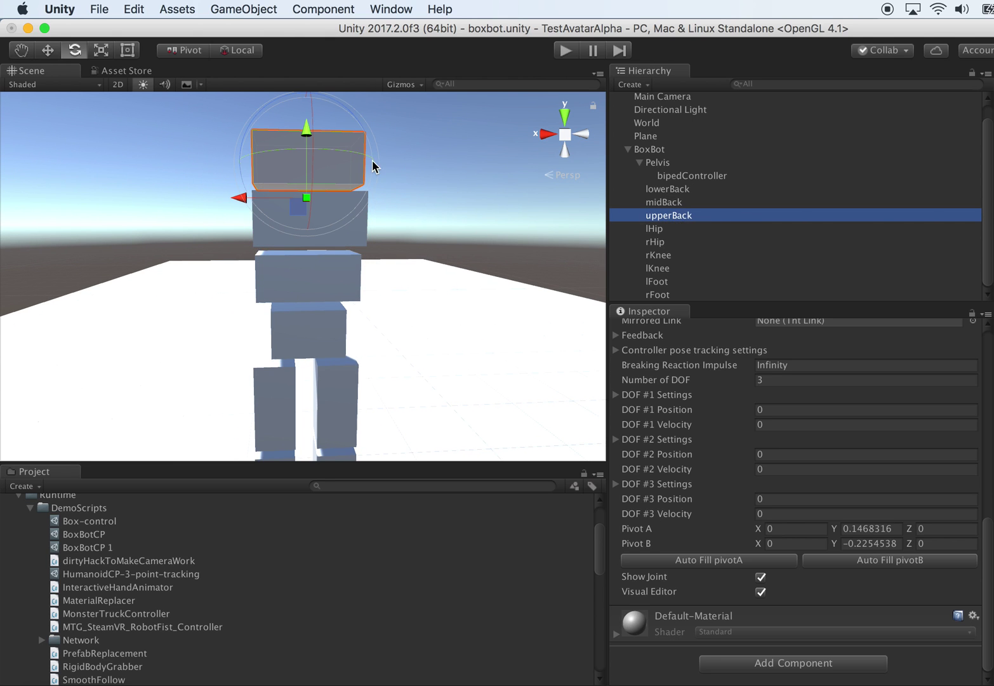
left_click_drag(381, 159, 392, 206, "alt")
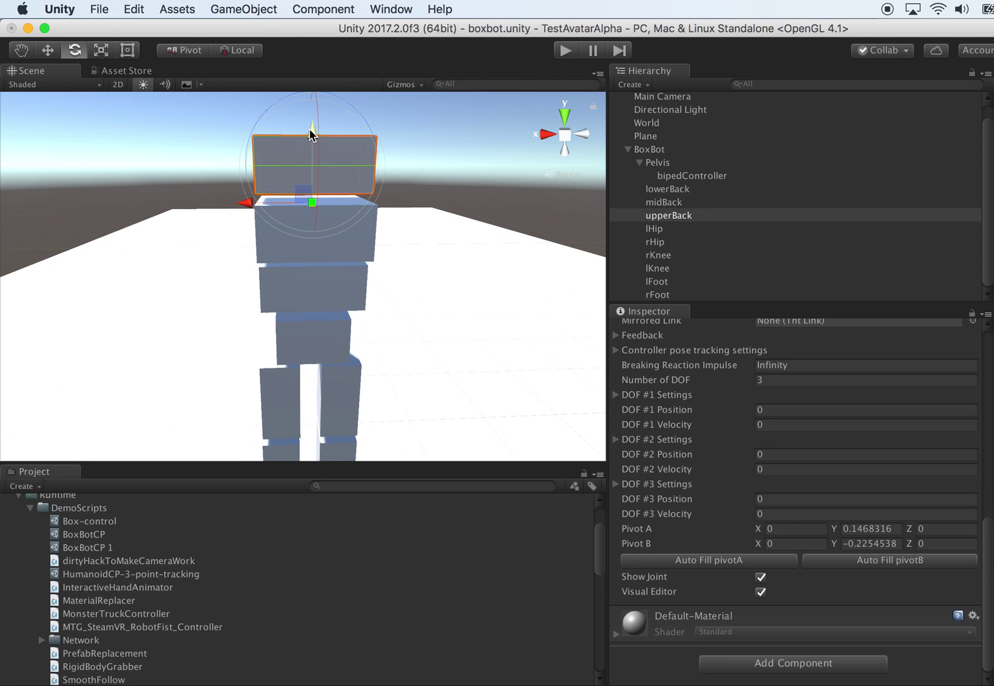
right_click_drag(313, 131, 636, 269)
left_click(643, 192, "shift")
right_click_drag(518, 260, 334, 264)
- Expand the controller pose tracking settings shared by lowerBack, midBack and upperBack to review Kp and Kd
left_click(691, 217)
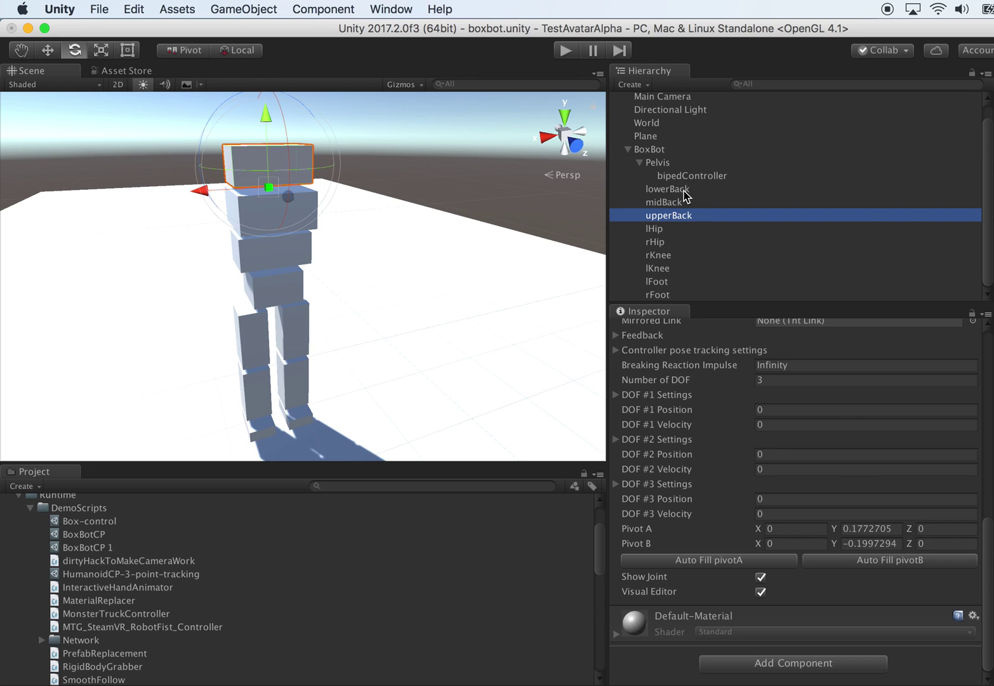
left_click(685, 191, "shift")
left_click(616, 350)
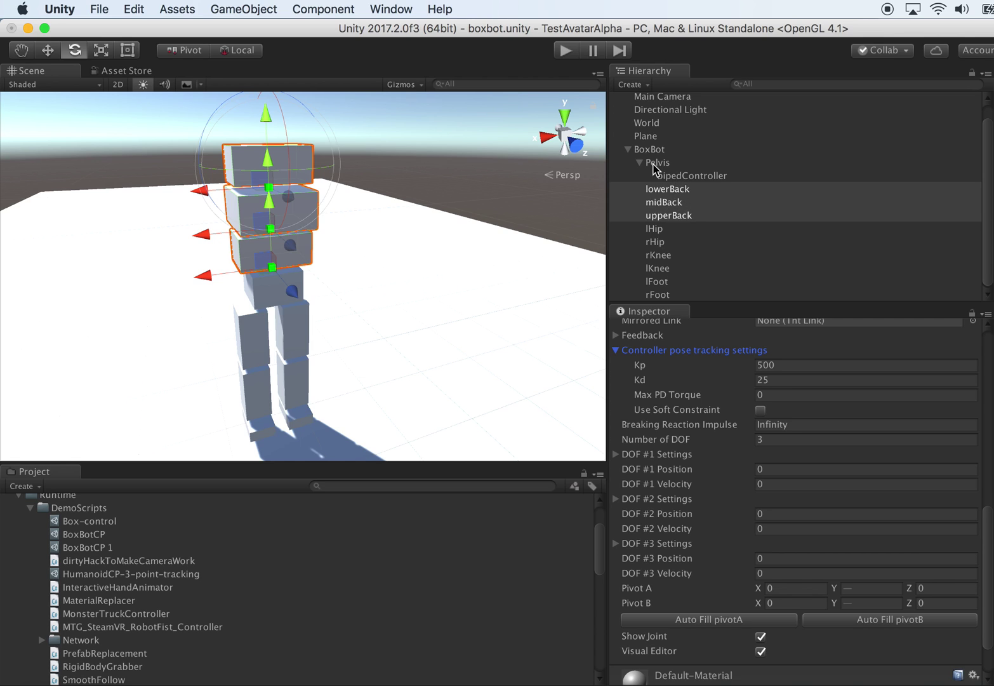
- Set the mass of the Pelvis base link to 25
left_click(684, 192)
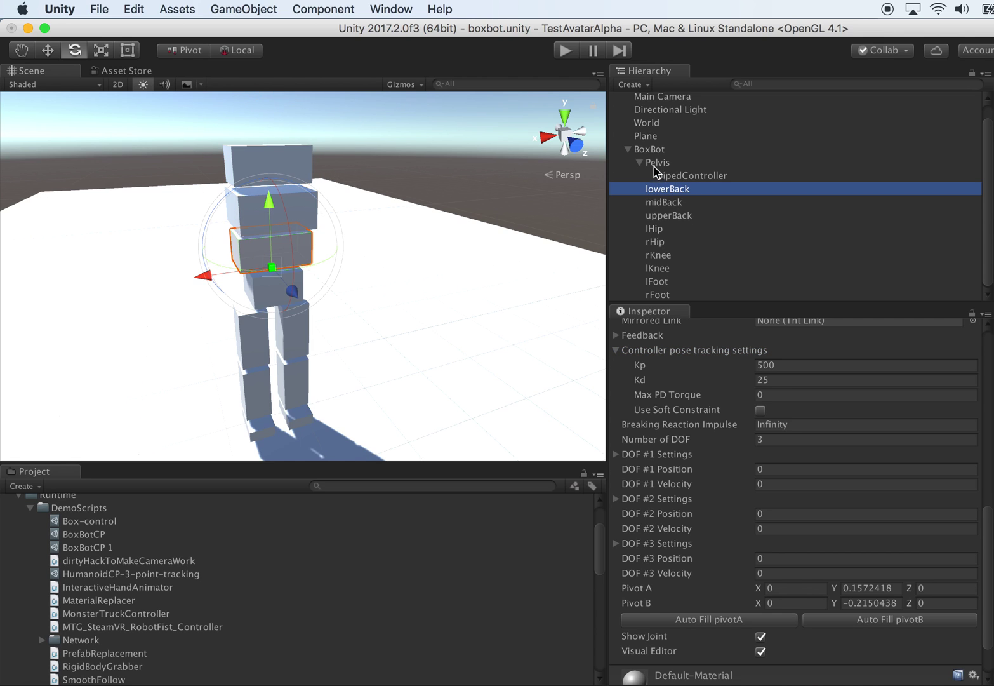
left_click(640, 162)
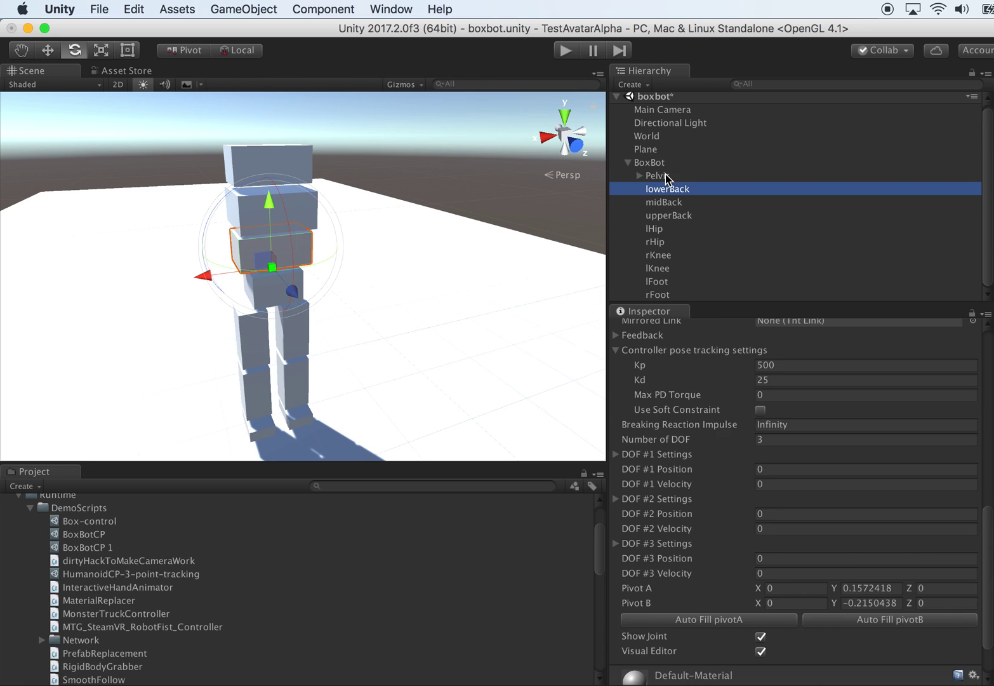
left_click(667, 177)
left_click(681, 215, "shift")
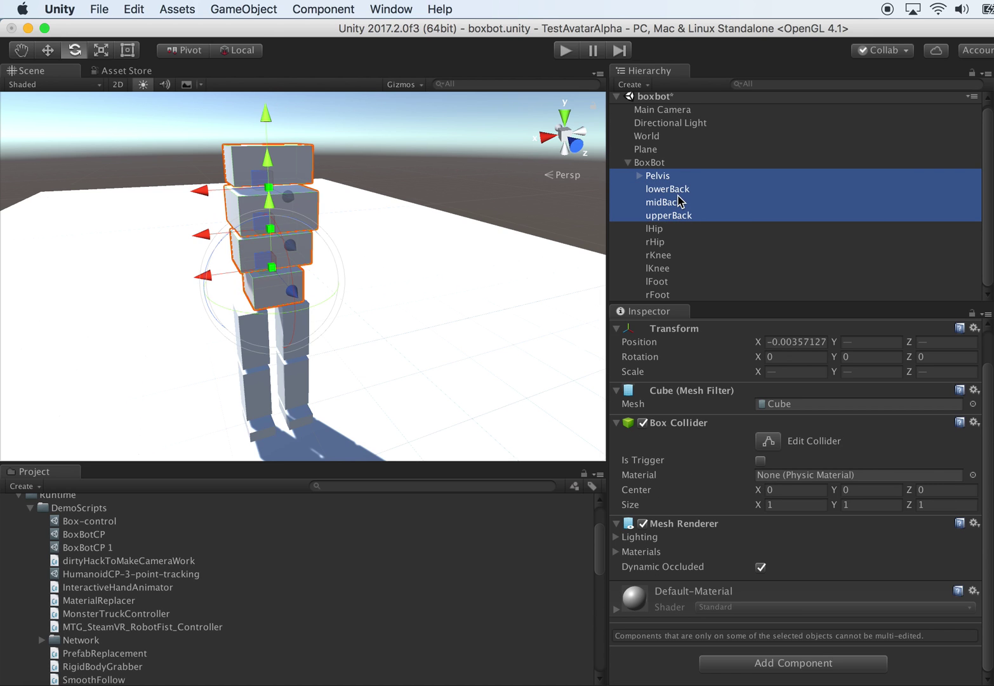
scroll(851, 438, "up", 2)
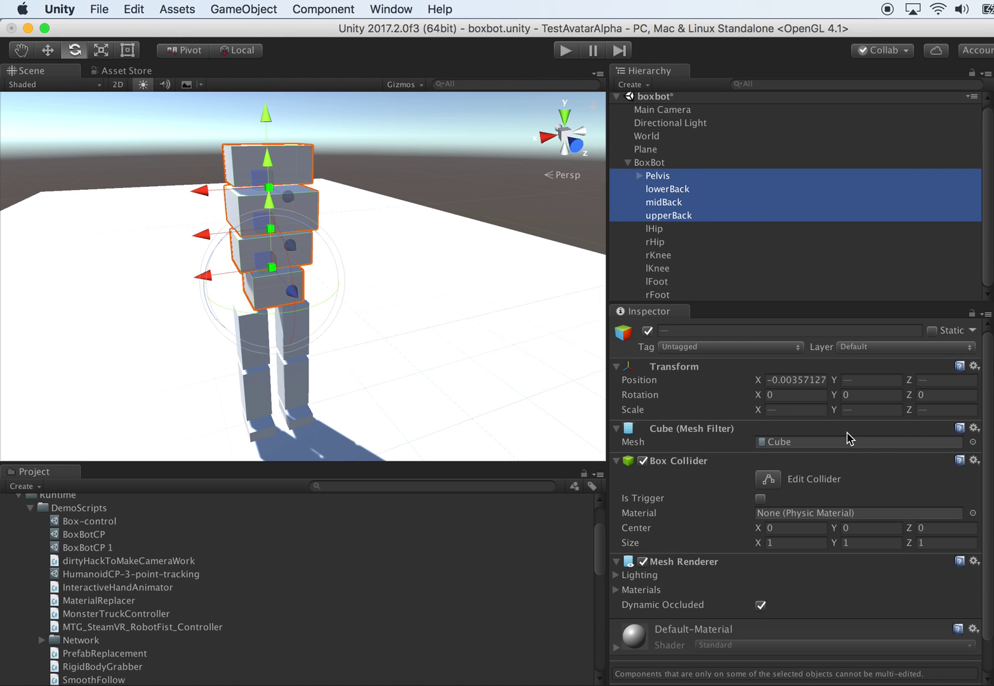
left_click(672, 179)
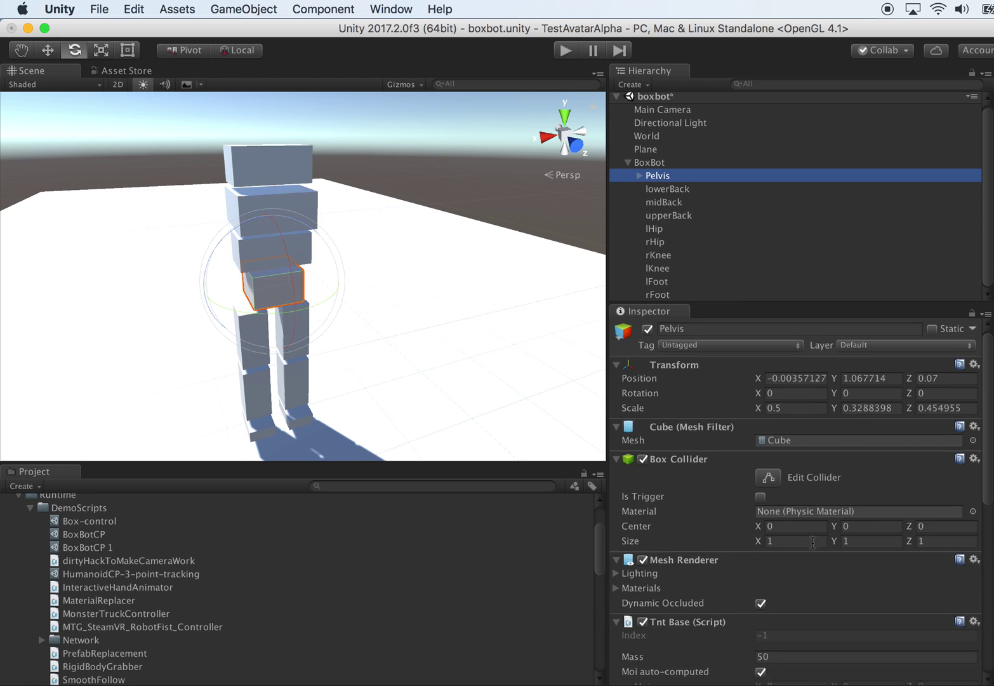
scroll(802, 572, "down", 5)
left_click(780, 521)
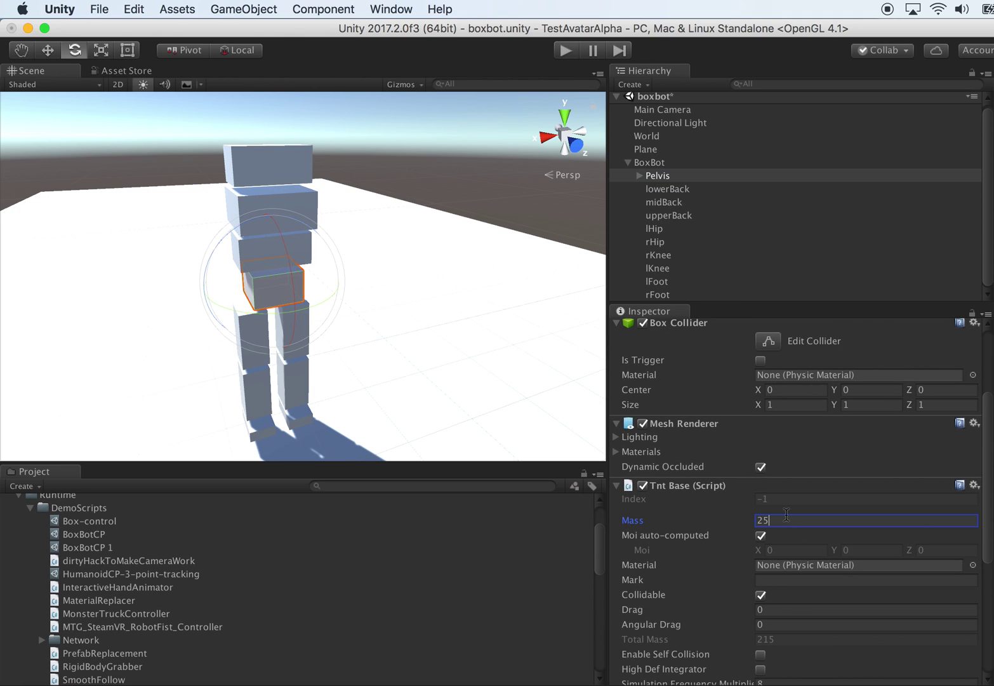
- Set the mass of lowerBack, midBack and upperBack to 25 and enable Moi auto-computed for all three
left_click(673, 190)
left_click(677, 216, "shift")
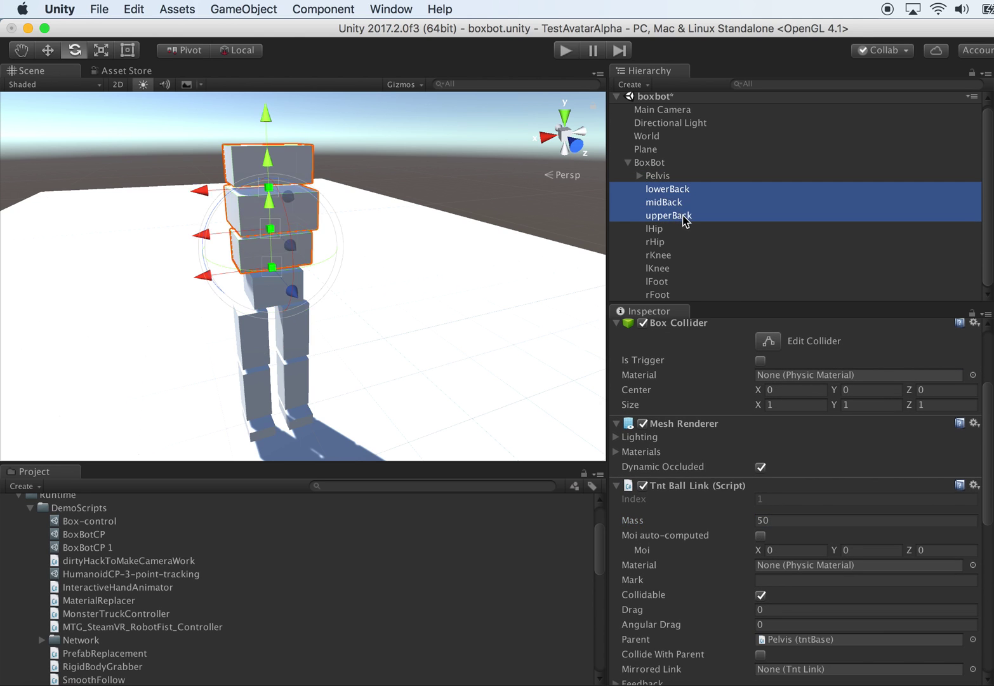
left_click(775, 519)
type("2")
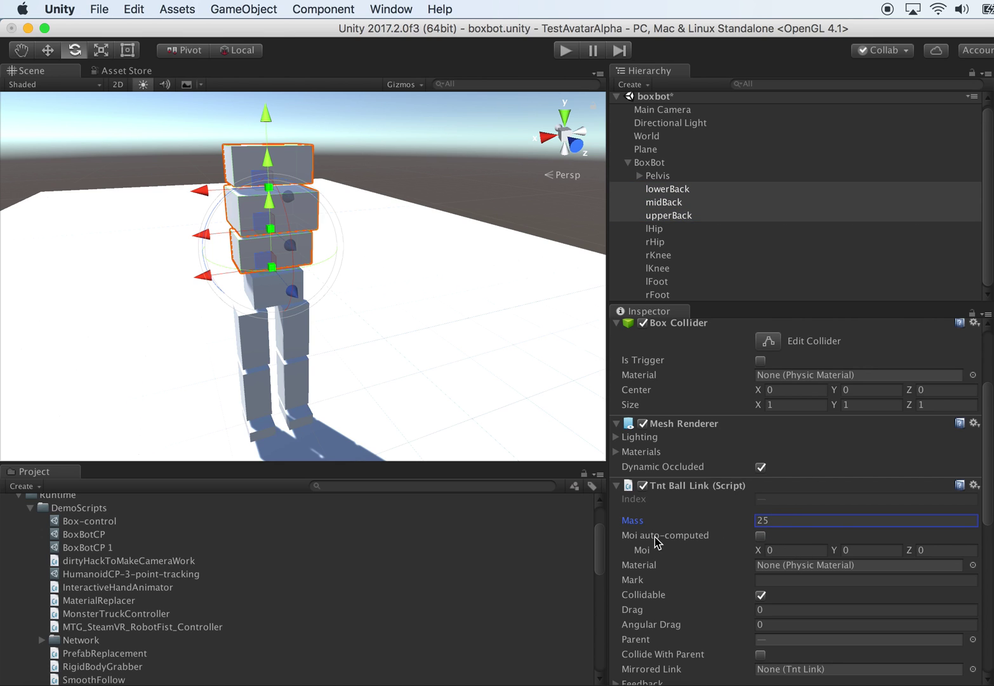
left_click(761, 535)
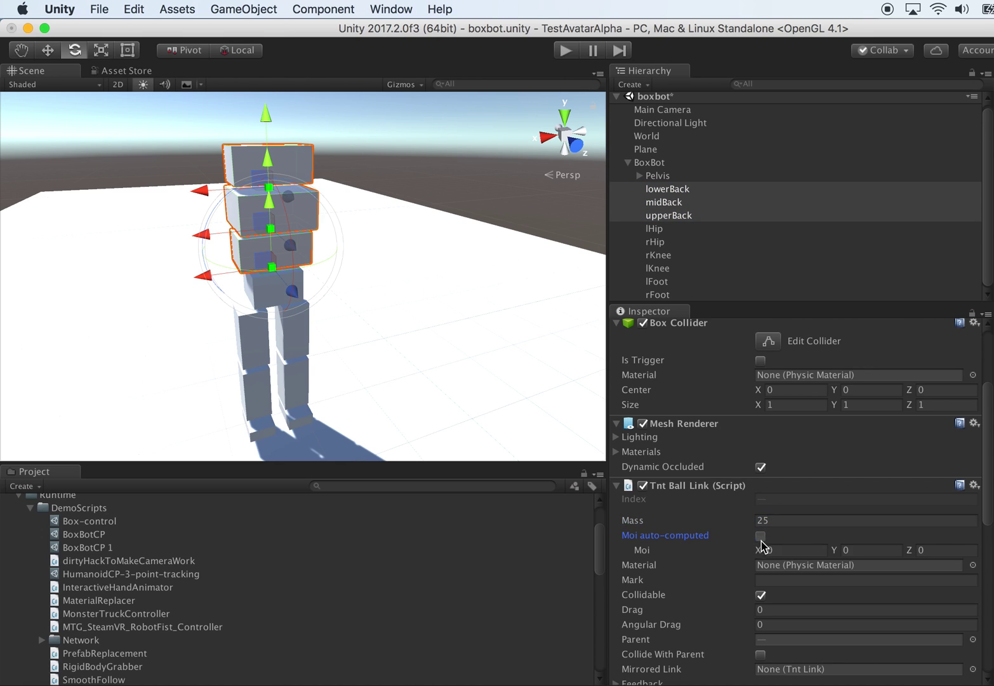
- Recheck the ball link settings of the three back segments and save the scene
left_click(665, 176)
left_click(682, 190)
left_click(684, 215, "shift")
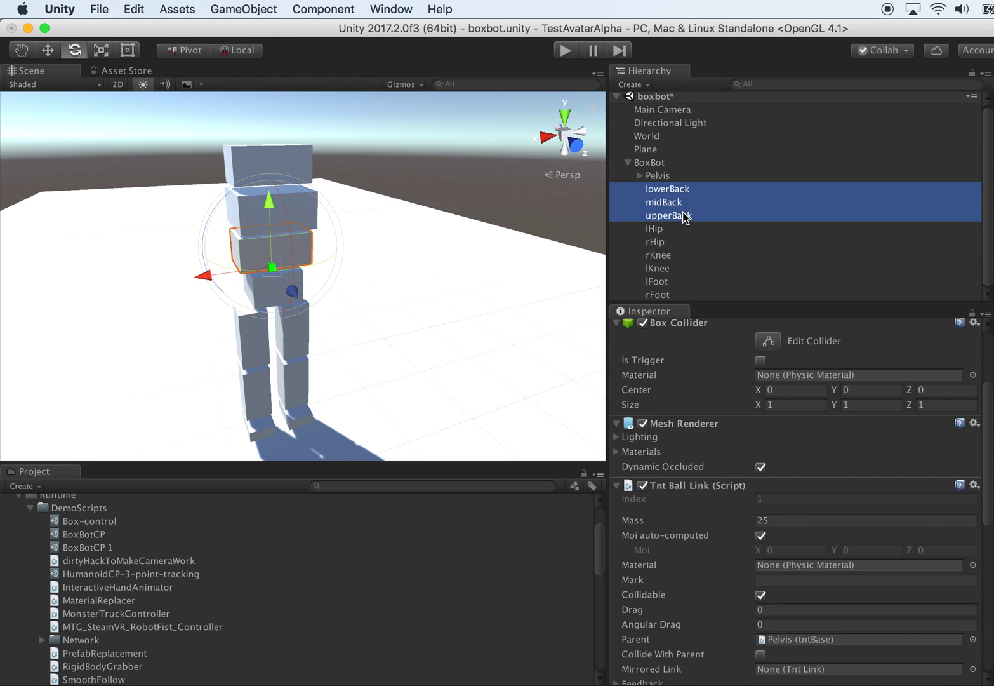
scroll(845, 508, "down", 10)
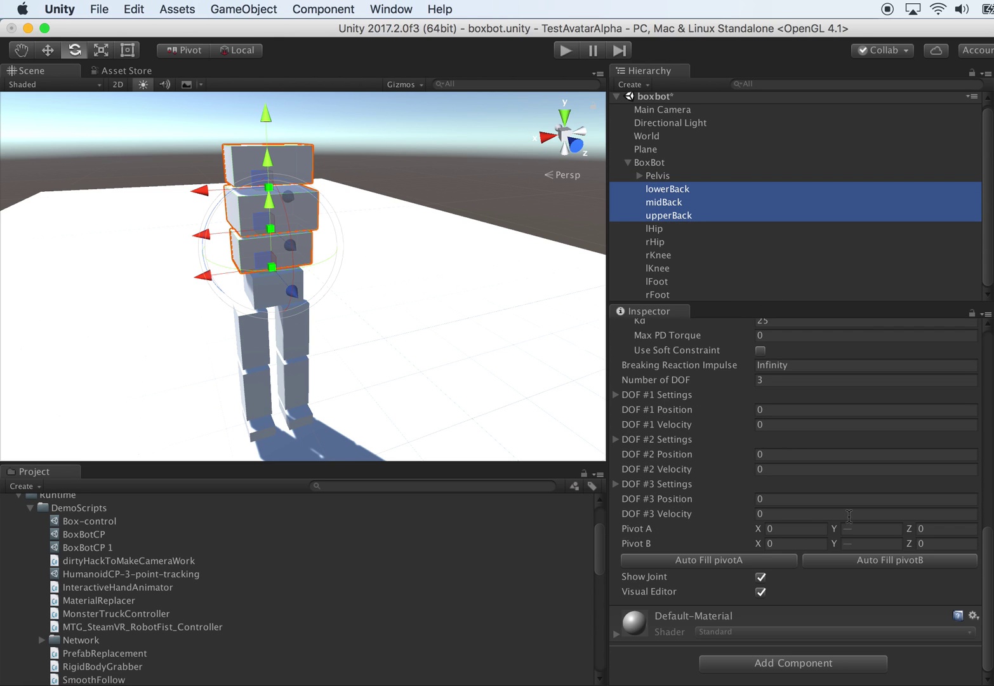
scroll(769, 444, "up", 10)
left_click(101, 9)
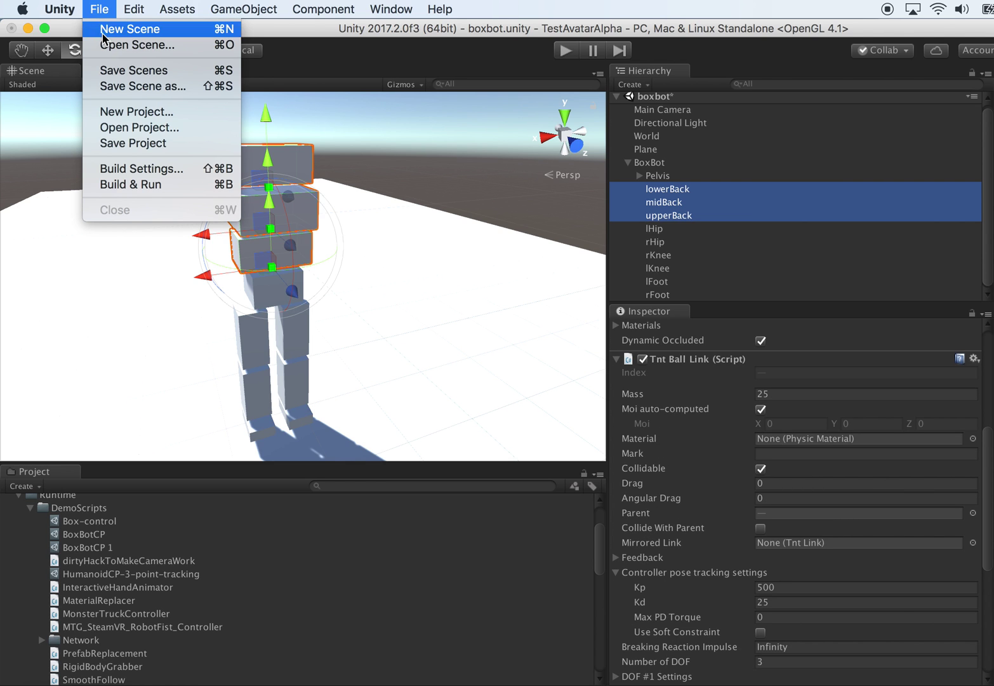
left_click(118, 67)
- Play the scene, watch the biped walk with its new spine from several angles, and pause the simulation
left_click_drag(371, 158, 496, 139, "alt")
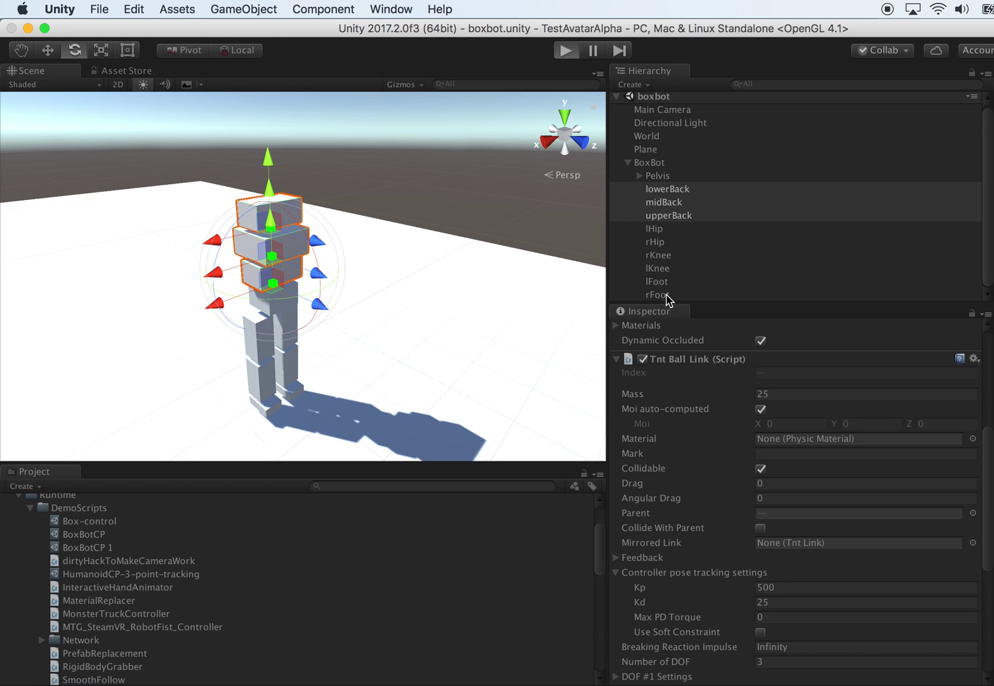
mouse_move(471, 338)
right_mouse_down()
mouse_move(471, 352)
mouse_move(483, 350)
right_mouse_up()
left_click_drag(483, 349, 504, 211, "alt")
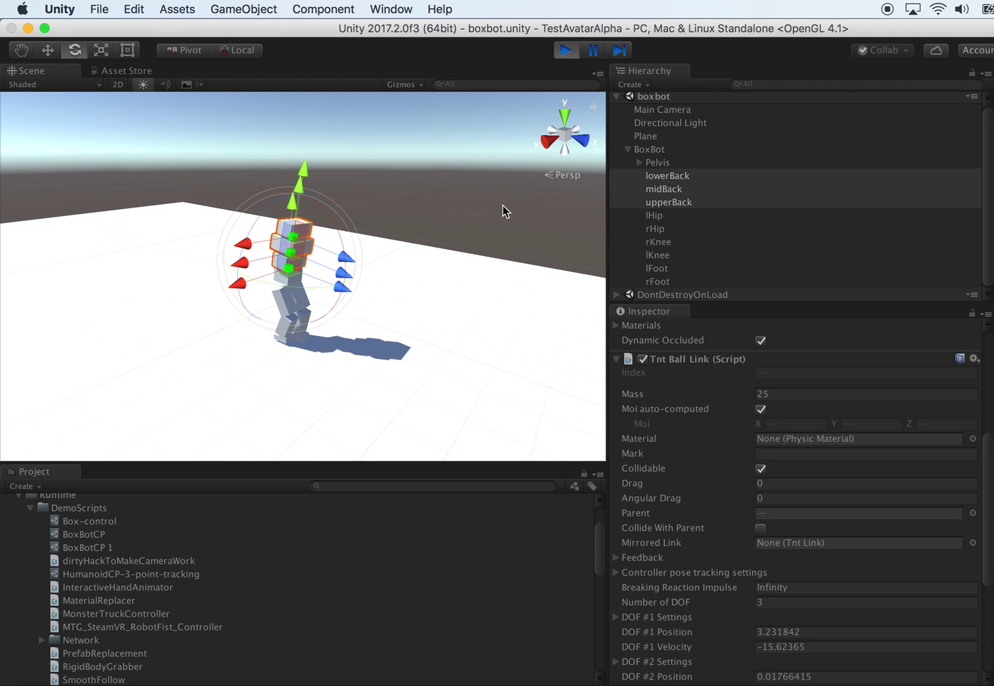
left_click(486, 140)
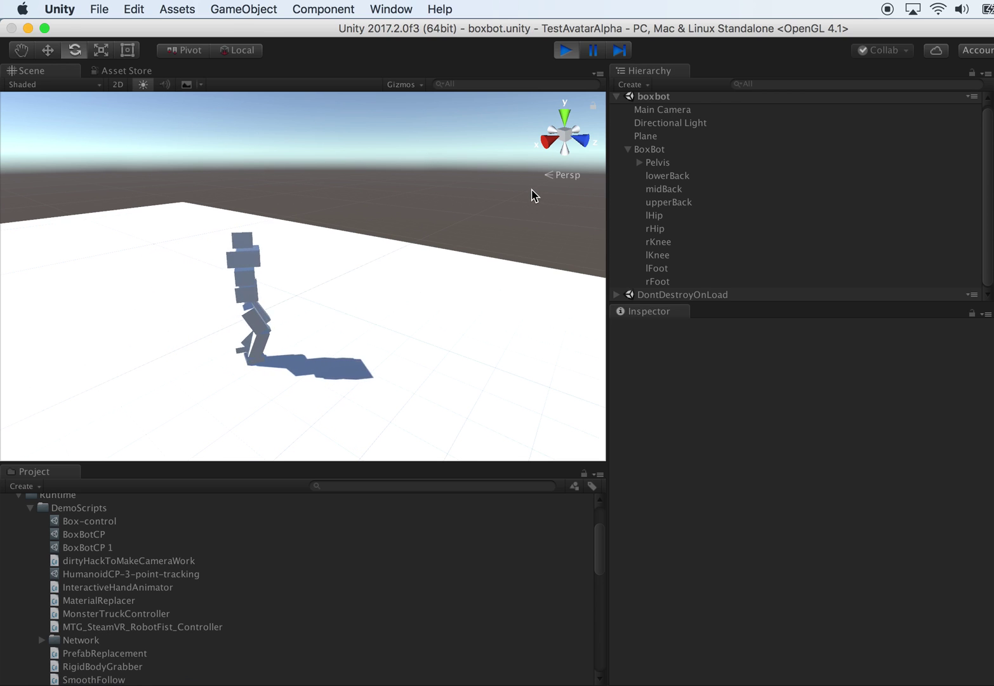
left_click_drag(525, 197, 433, 223, "alt")
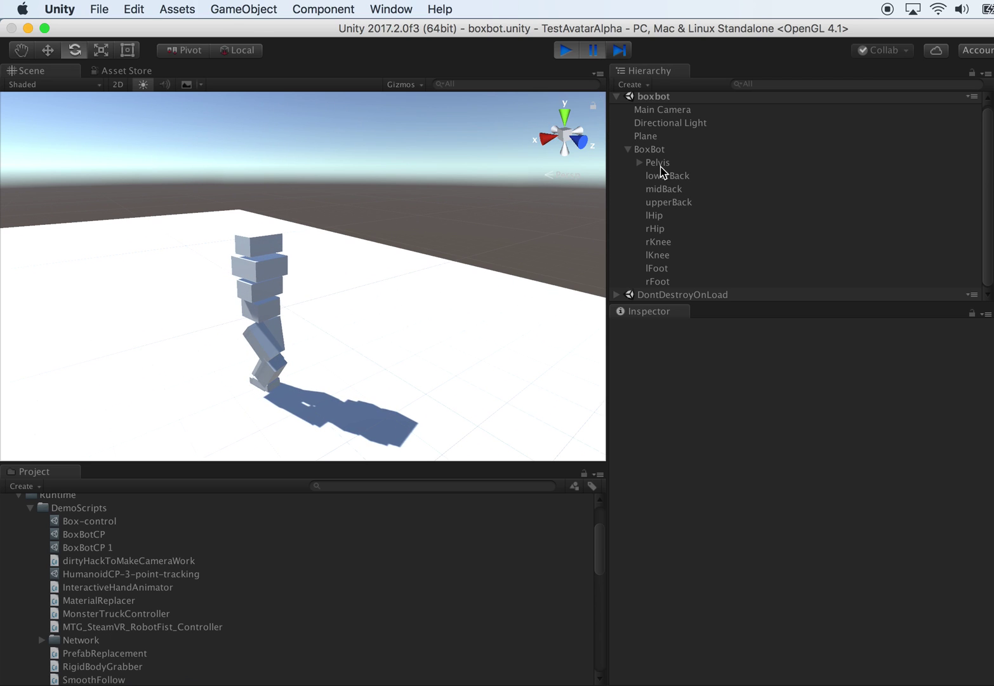
- Open the Control Params asset assigned to bipedController and locate the spine twist and spine slouch parameters
left_click(639, 163)
left_click(703, 177)
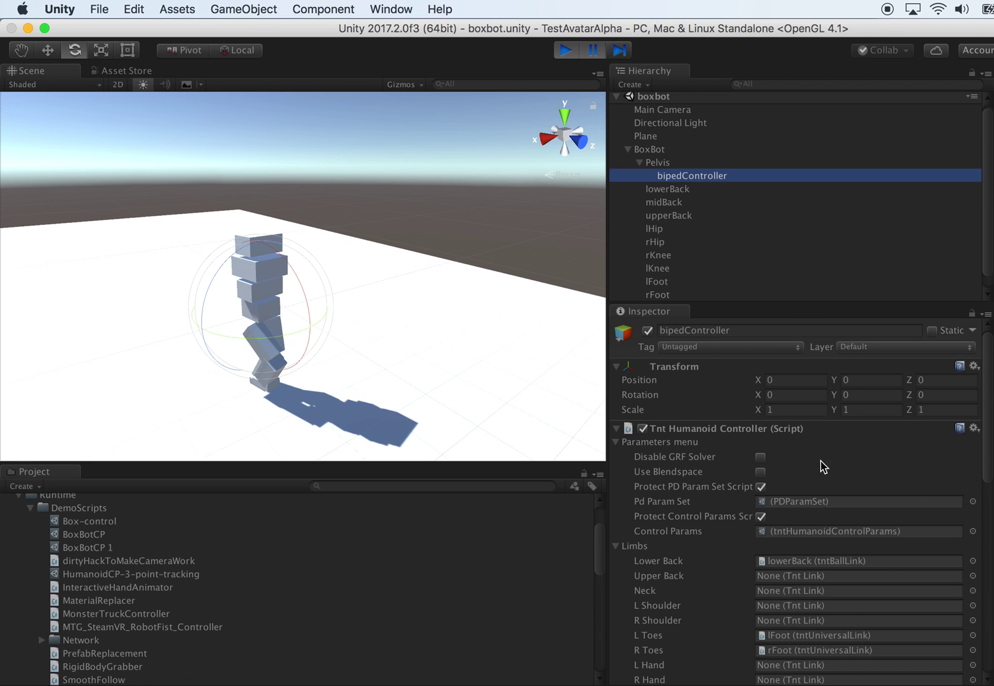
double_click(819, 532)
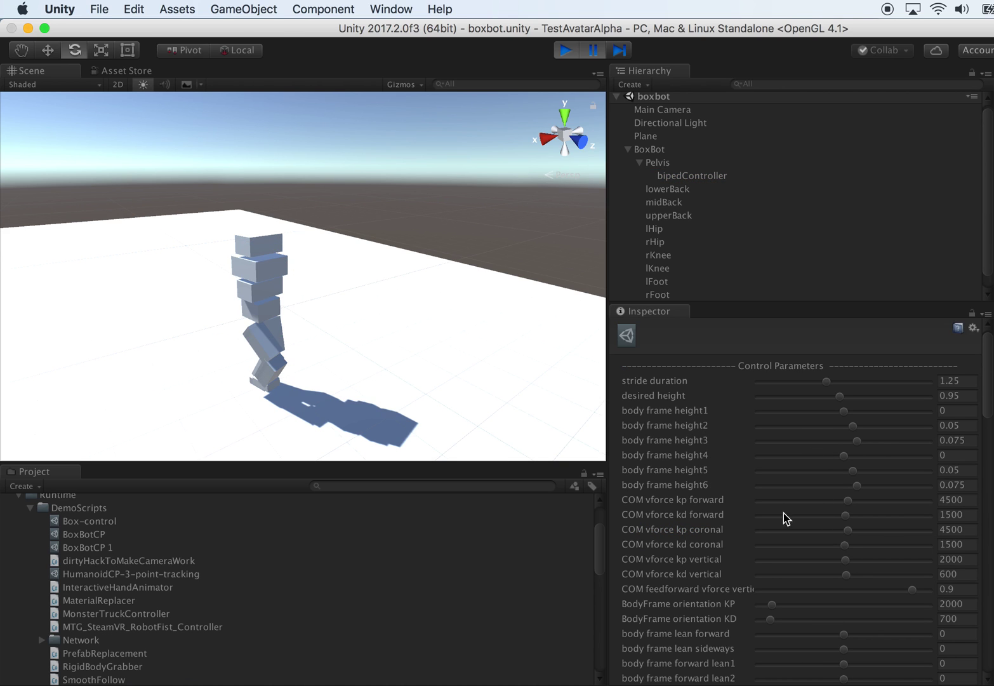
scroll(768, 562, "down", 10)
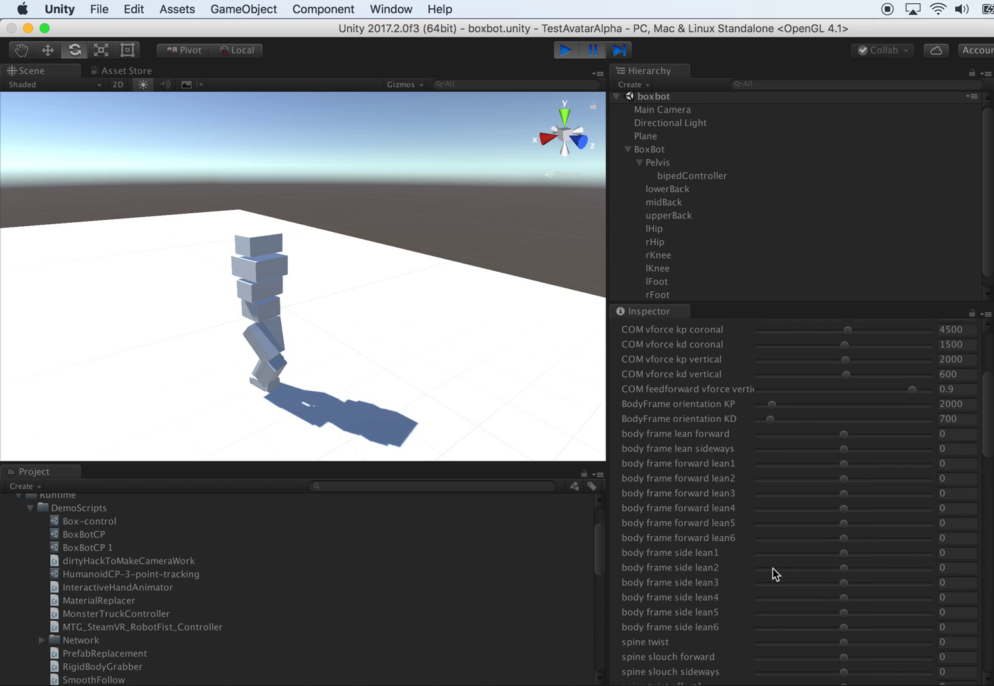
scroll(773, 569, "down", 1)
scroll(769, 569, "down", 1)
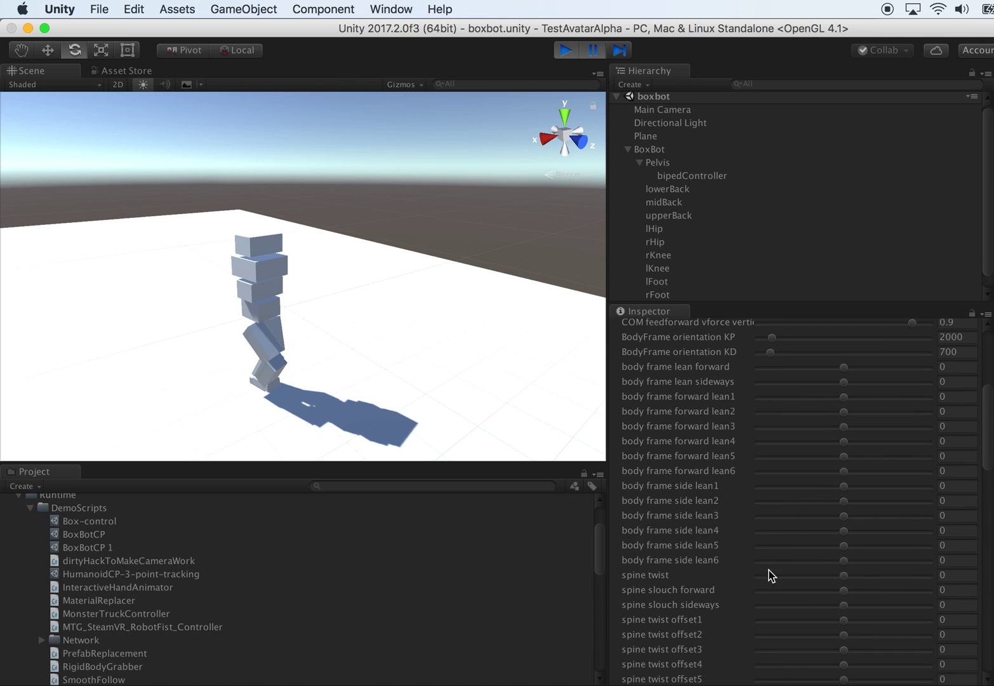
left_click_drag(452, 315, 375, 328, "alt")
scroll(800, 536, "down", 2)
scroll(787, 549, "down", 3)
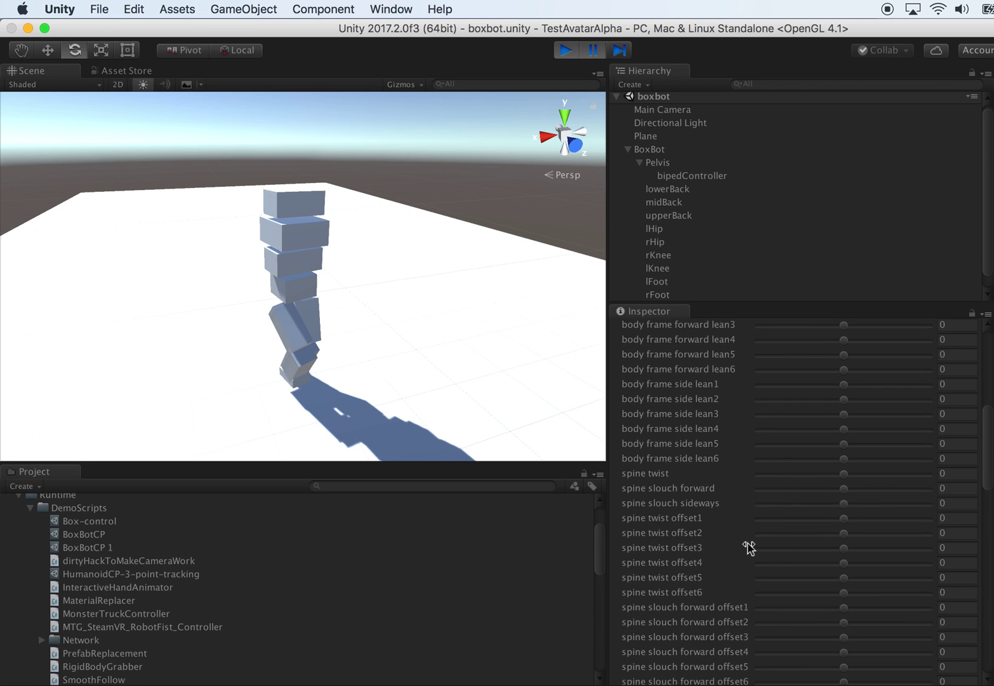
scroll(697, 508, "down", 2)
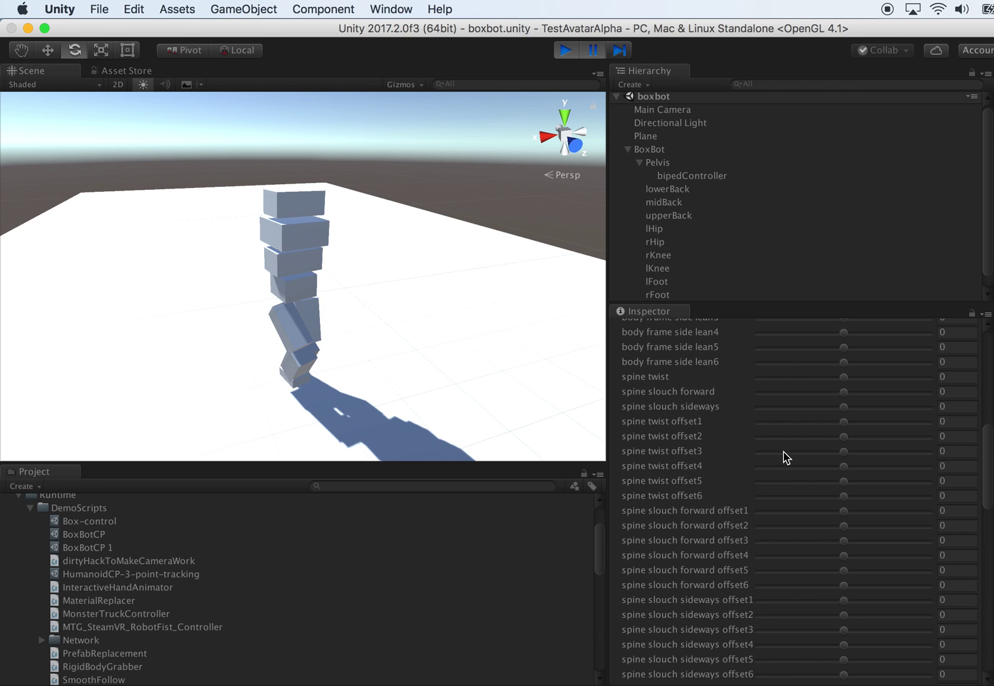
- Resume the paused simulation and reframe the walking biped from a higher, more distant viewpoint
left_click(598, 53)
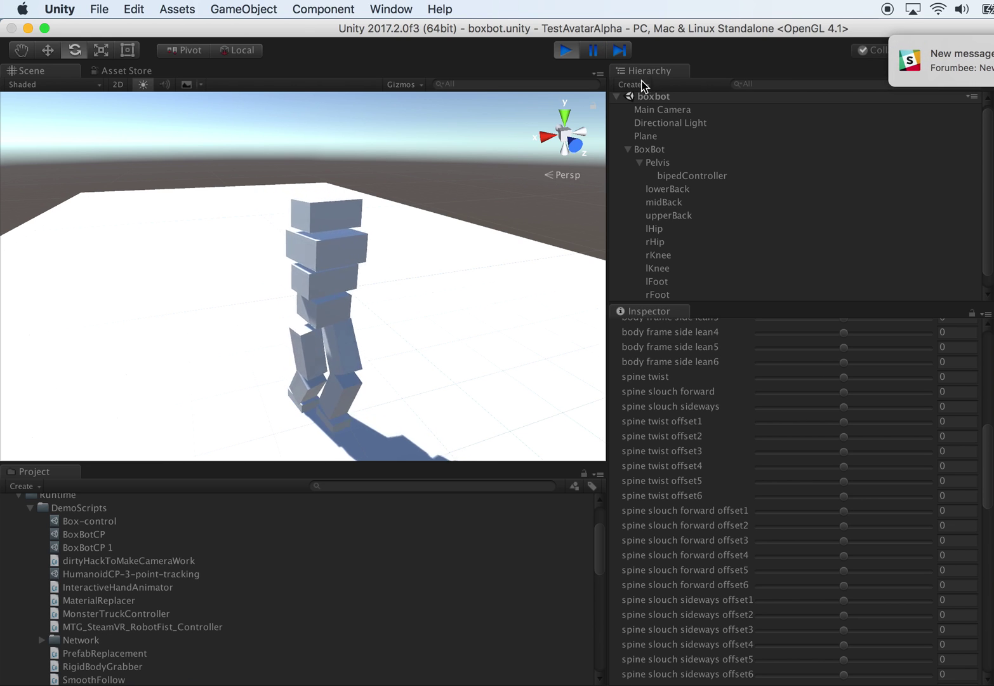
left_click(602, 53)
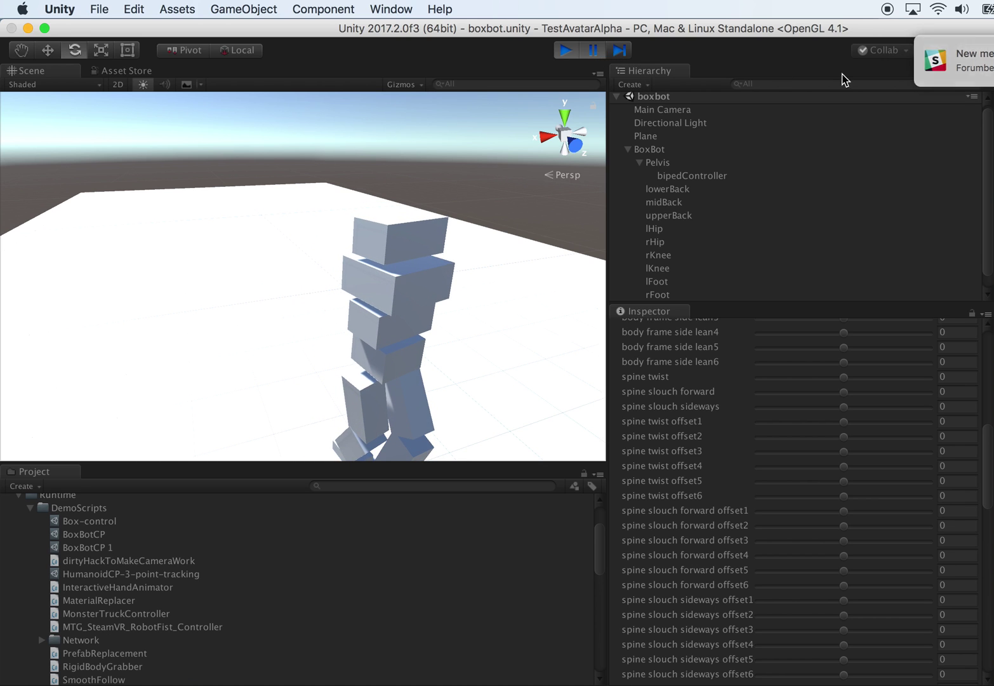
right_click_drag(501, 260, 483, 334)
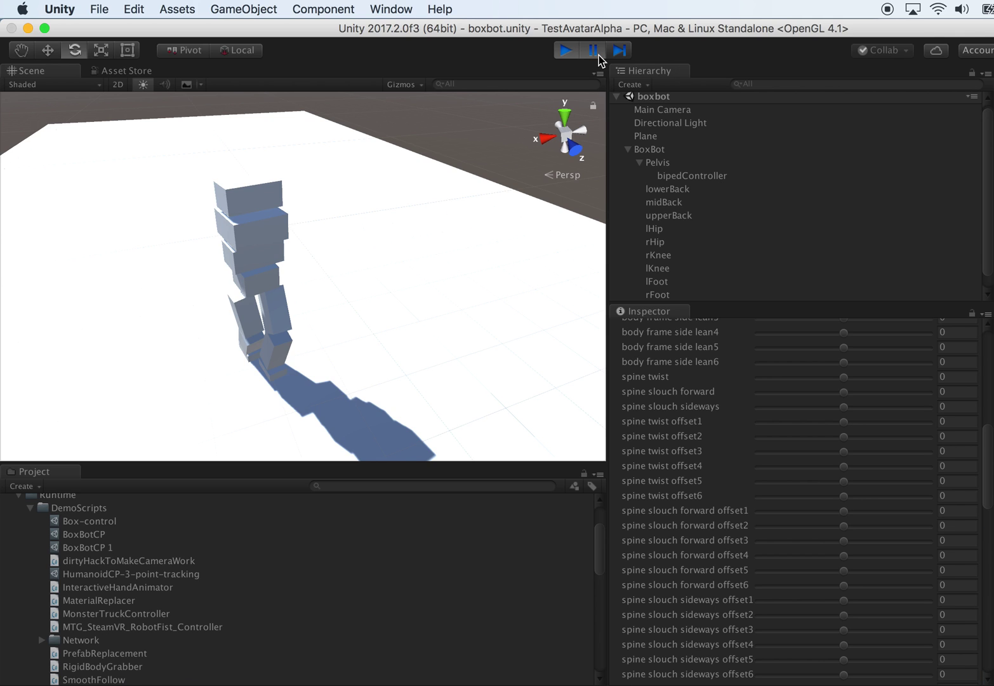
key("s")
right_click_drag(497, 290, 496, 279)
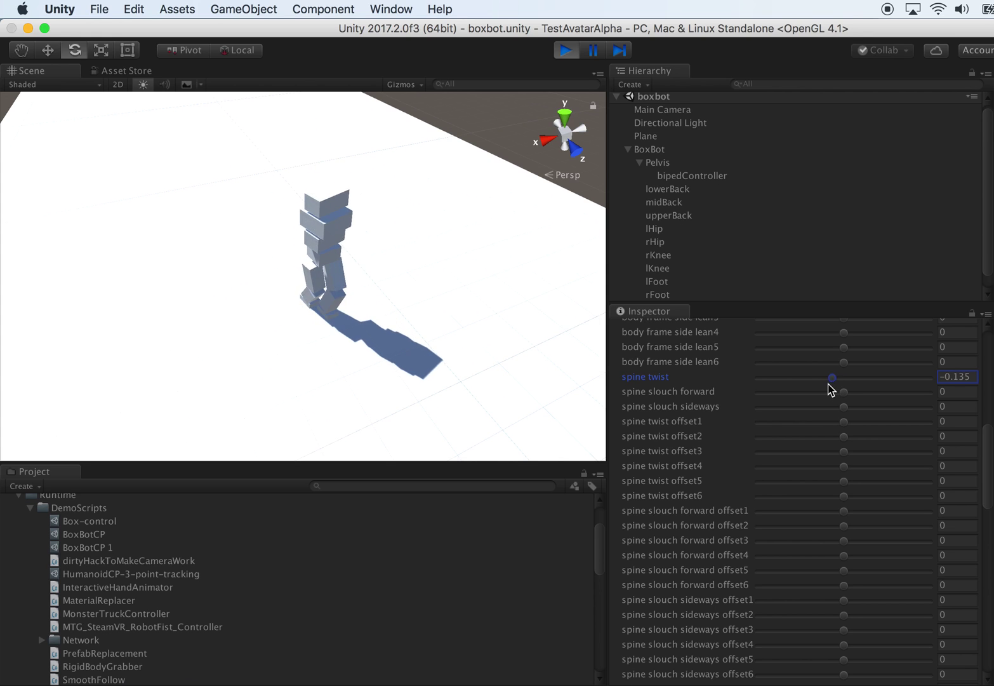
- Vary the spine twist parameter while the biped walks, bringing it to 0.807
left_click_drag(953, 385, 915, 392)
left_click_drag(511, 369, 591, 341, "alt")
scroll(592, 342, "down", 2)
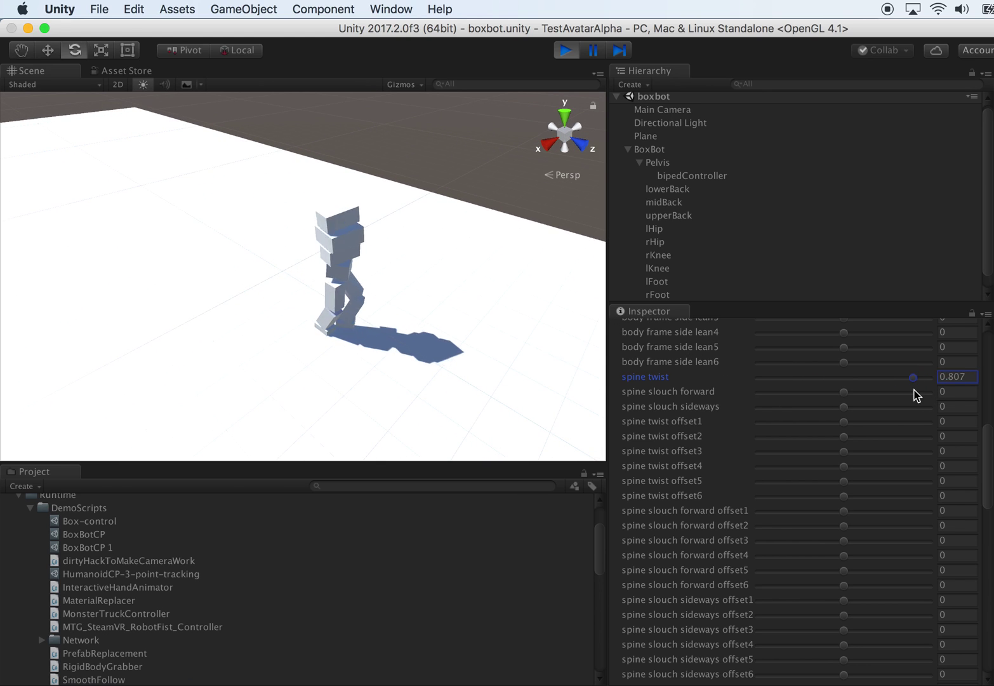
- Reset the spine twist parameter to 0 while the biped keeps walking
double_click(958, 376)
type("0")
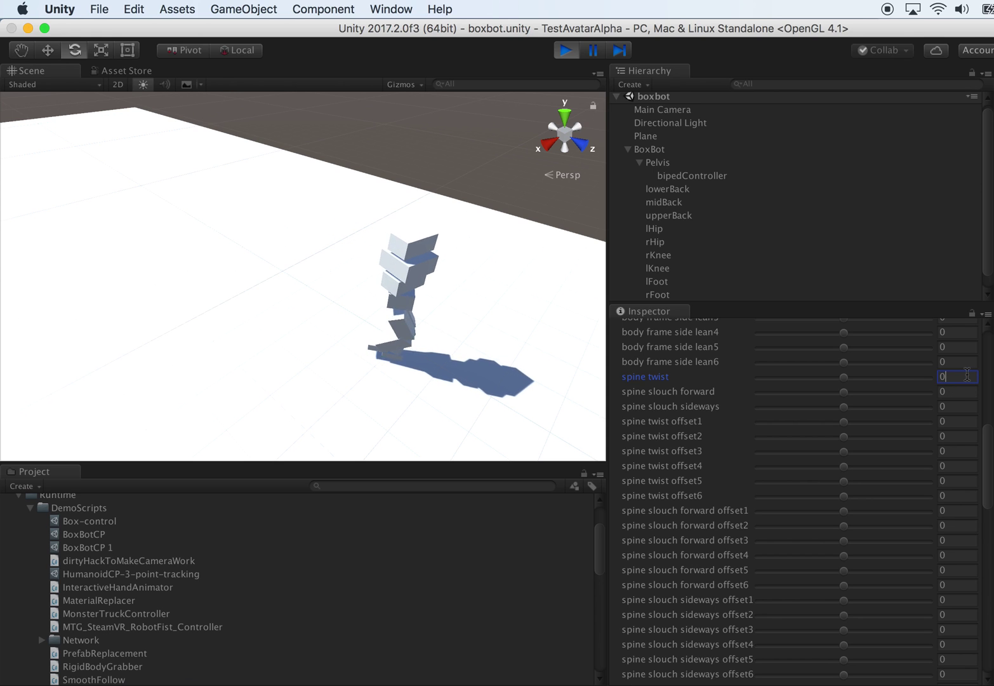
left_click_drag(409, 368, 432, 377, "alt")
scroll(825, 438, "down", 1)
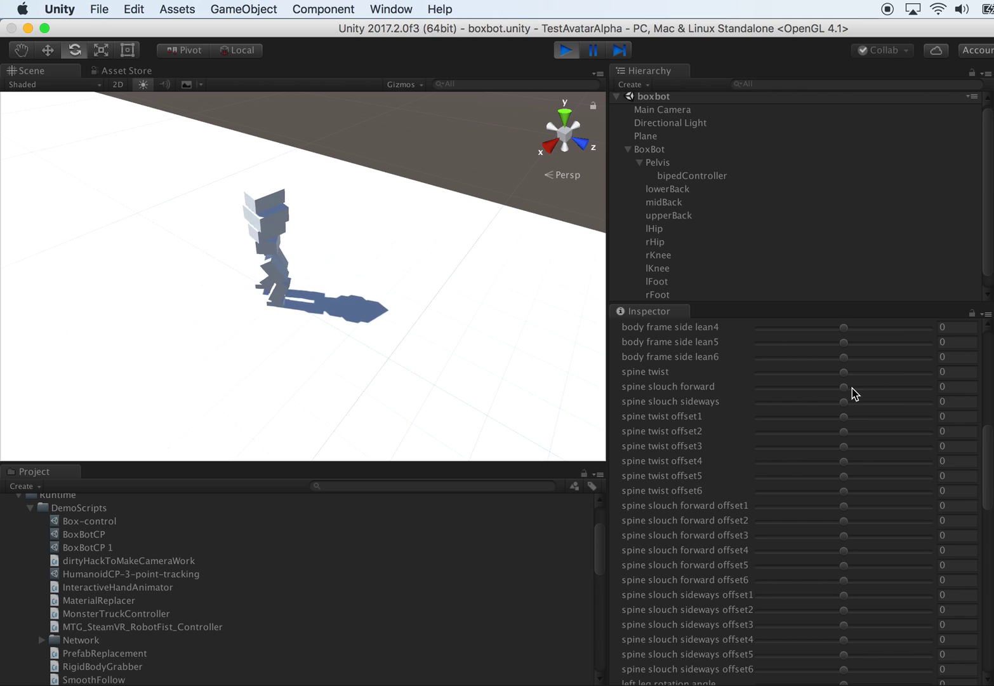
- Vary the spine slouch forward parameter from -1 to 1 while the biped walks, and stop the simulation
left_click_drag(900, 401, 747, 384)
left_click_drag(499, 348, 597, 340, "alt")
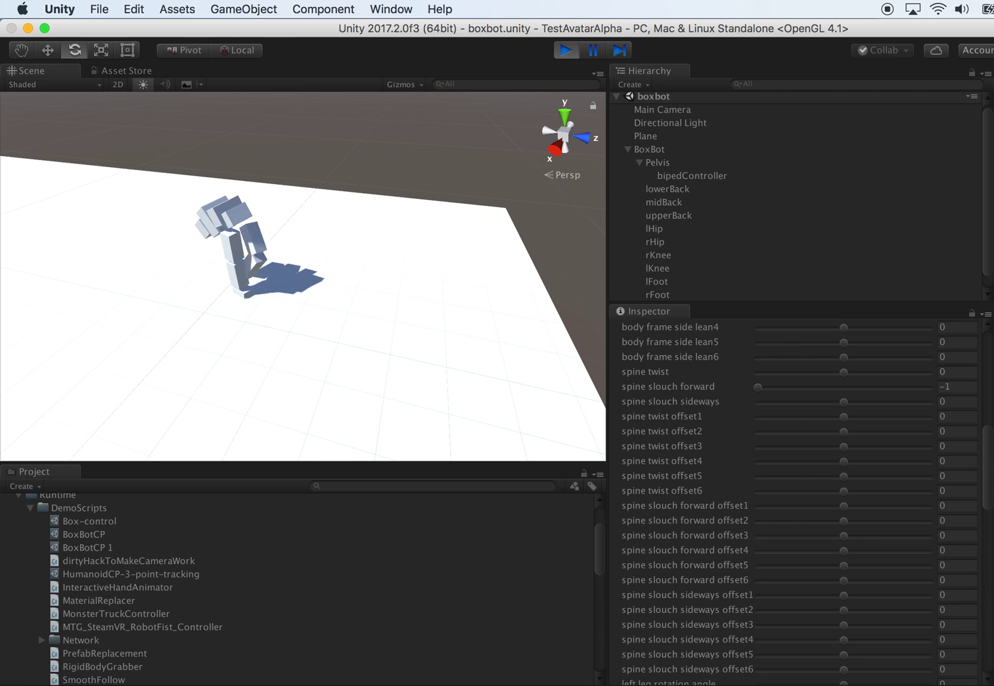
left_click_drag(473, 362, 453, 295, "alt")
left_click_drag(759, 387, 950, 414)
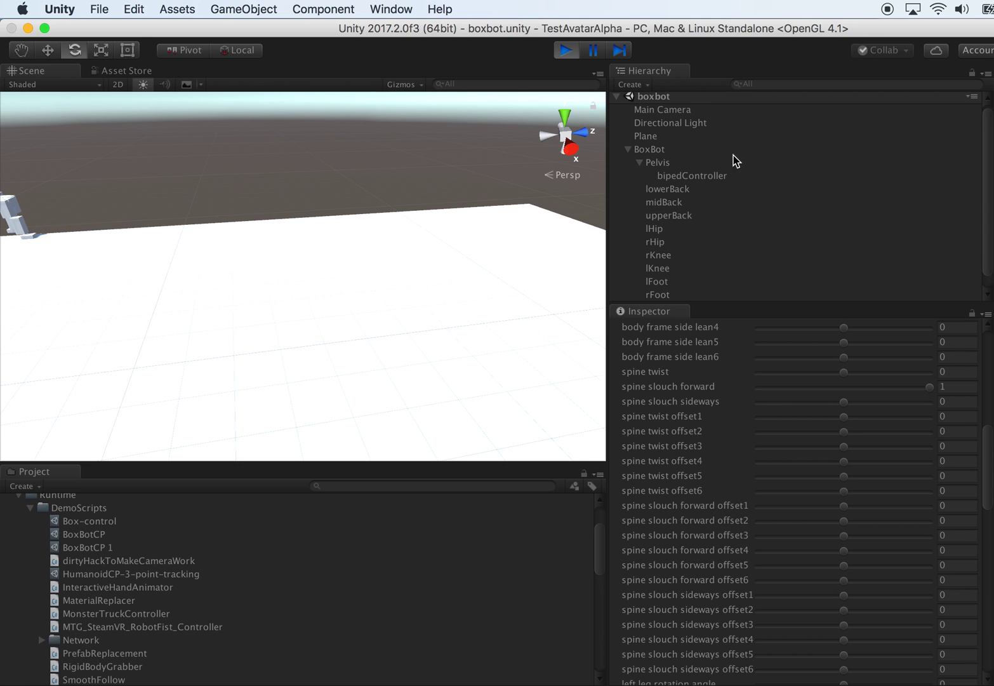
left_click(566, 51)
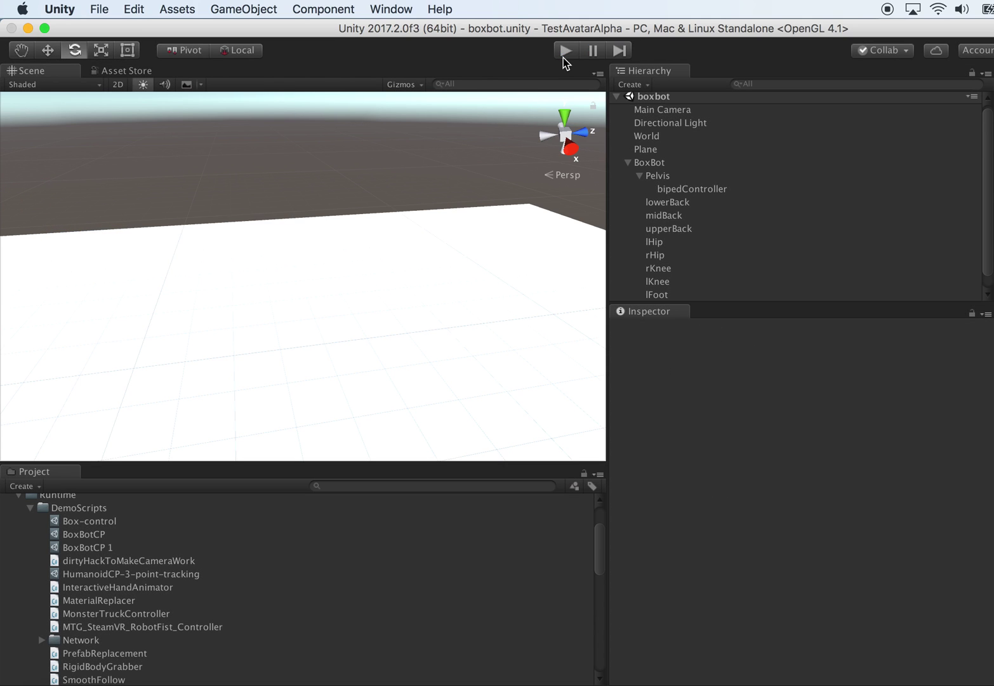
- Assign upperBack to the Upper Back limb of bipedController's Tnt Humanoid Controller
left_click_drag(371, 204, 478, 242, "alt")
left_click(689, 189)
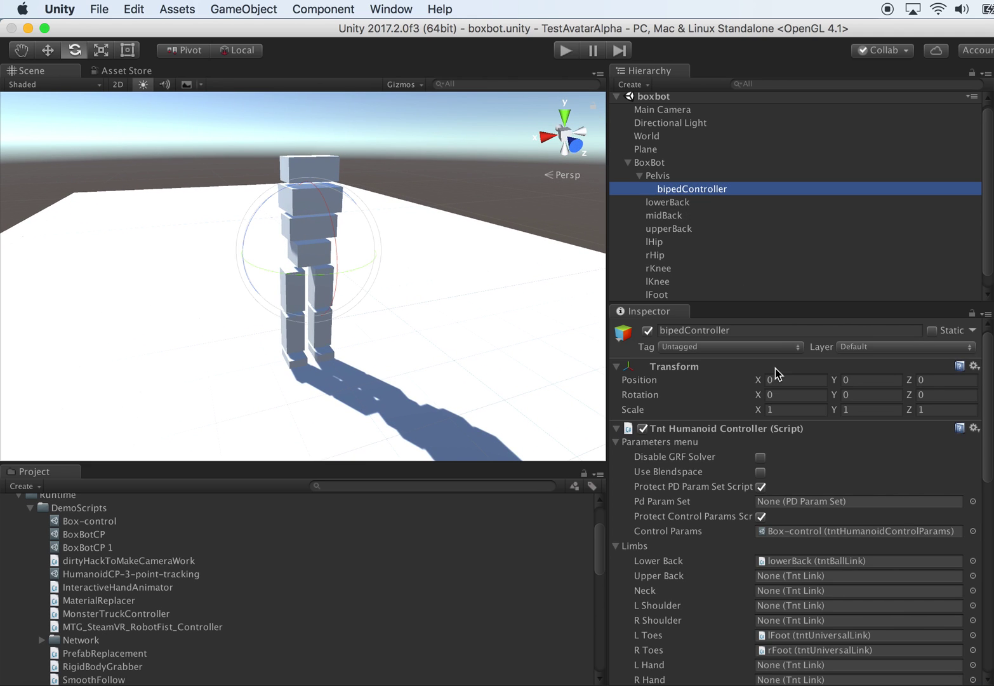
scroll(895, 479, "down", 5)
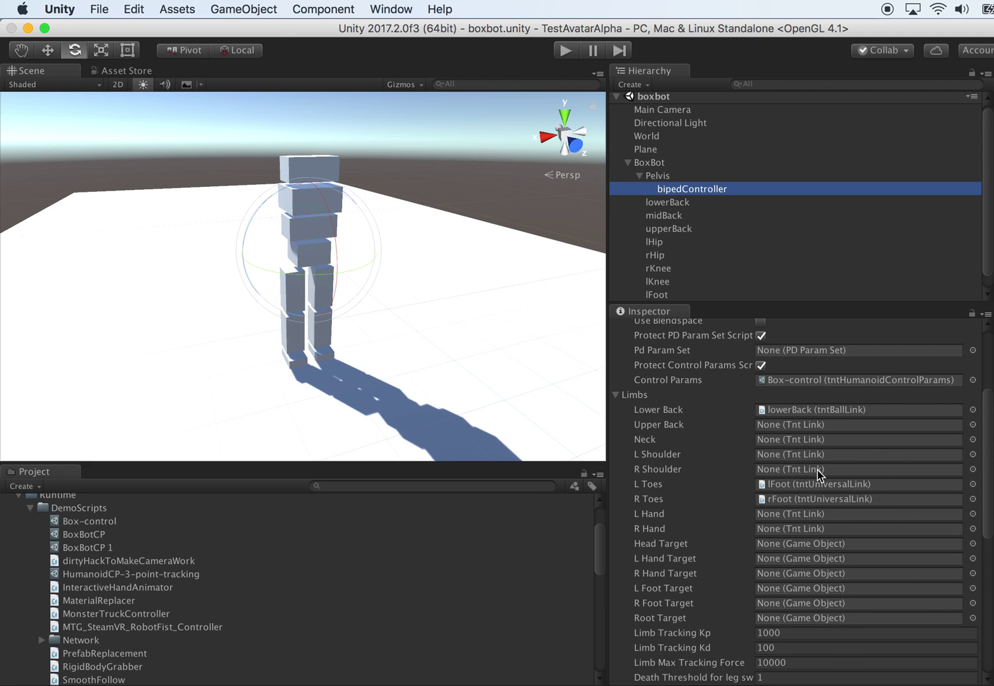
left_click(674, 230)
left_click_drag(769, 316, 808, 424)
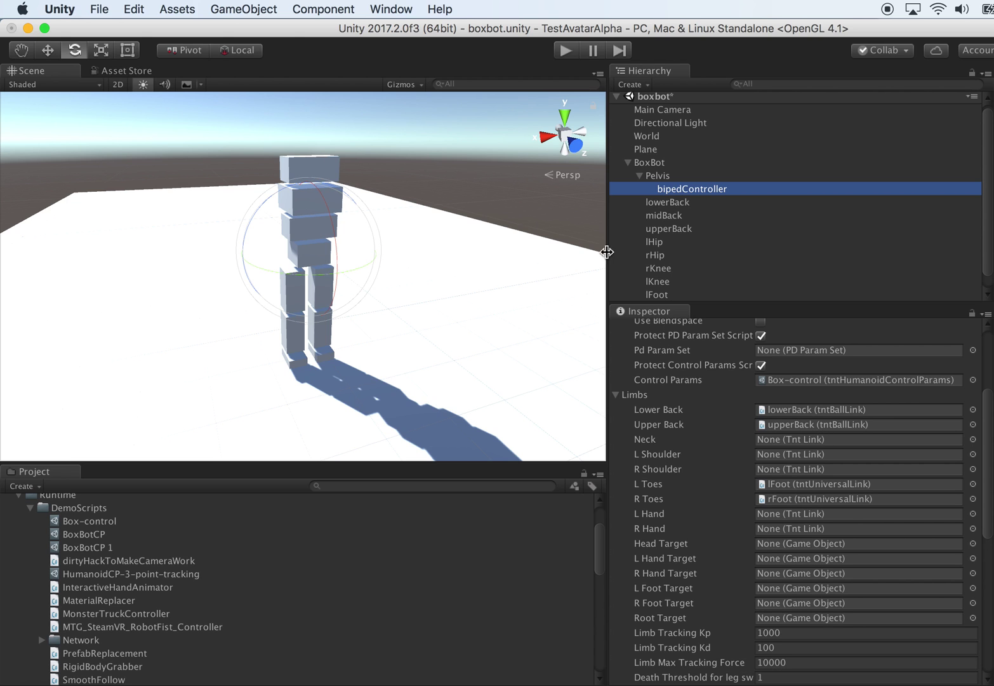
- Frame the standing biped from a side angle and play the scene
left_click_drag(453, 236, 559, 230, "alt")
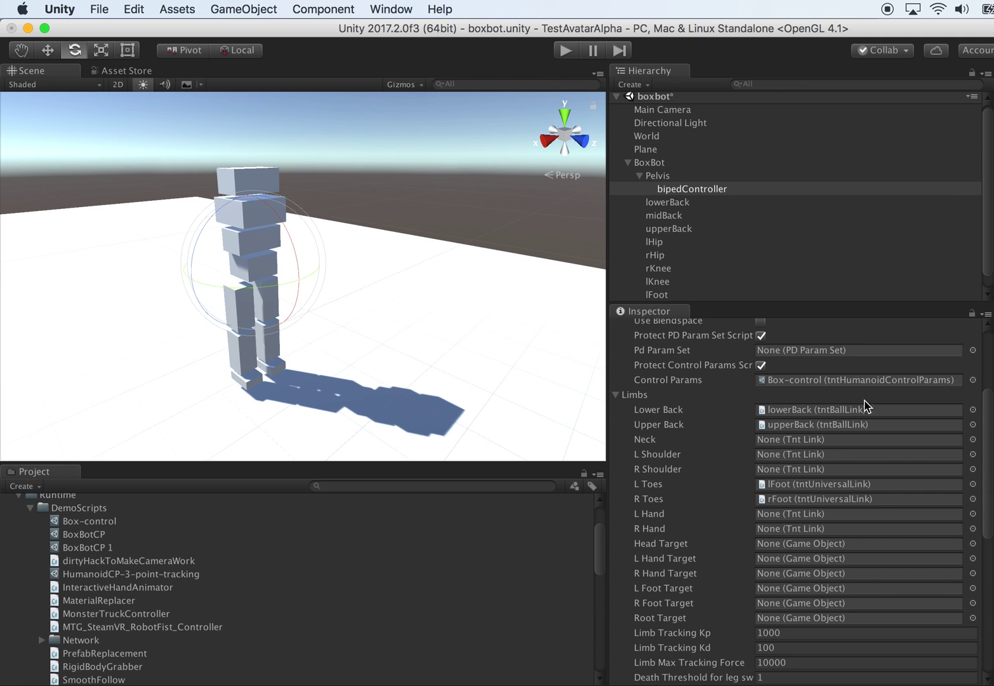
right_click_drag(484, 338, 470, 340)
key("w")
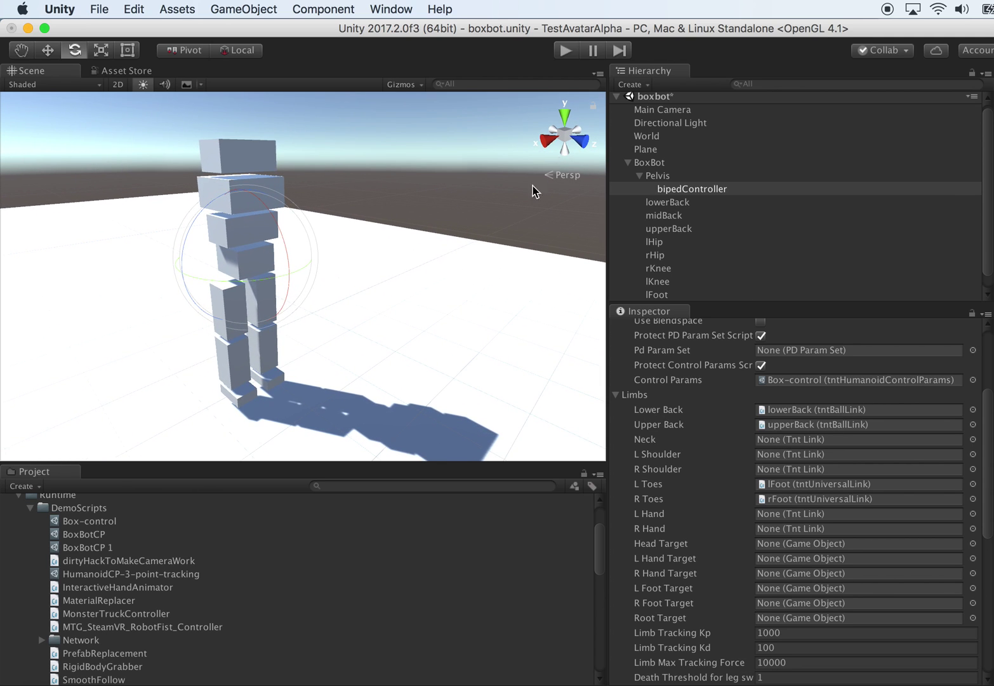
left_click_drag(527, 121, 574, 157, "alt")
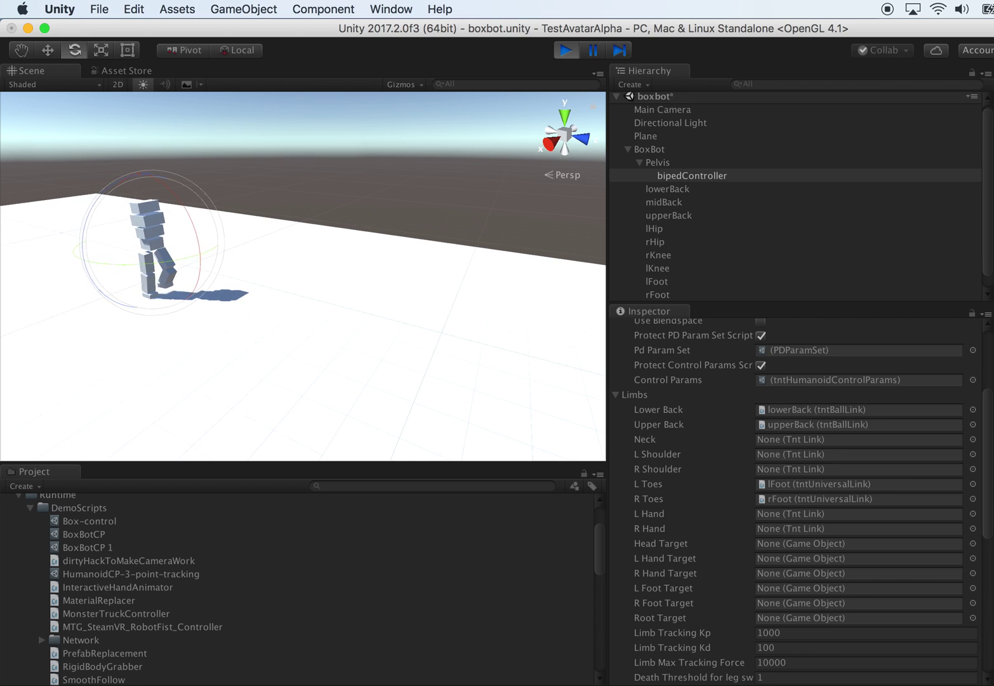
- Open the running bipedController's Control Params and locate the spine twist and slouch parameters
double_click(813, 380)
key("w")
right_click_drag(403, 322, 381, 298)
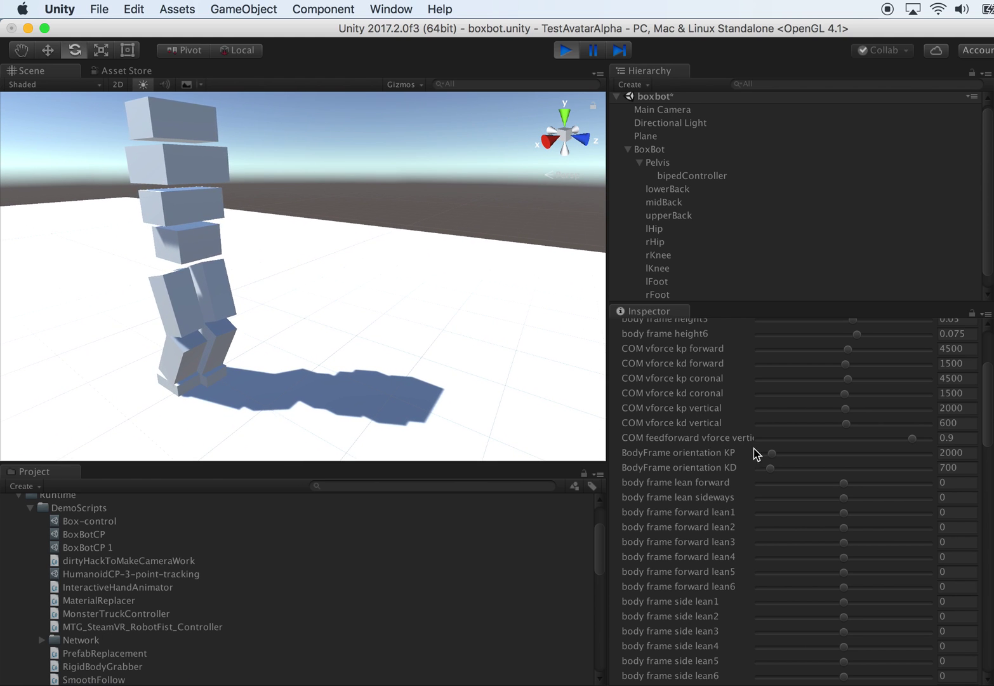
scroll(793, 503, "up", 1)
scroll(404, 343, "down", 4)
scroll(842, 537, "up", 6)
scroll(838, 538, "down", 10)
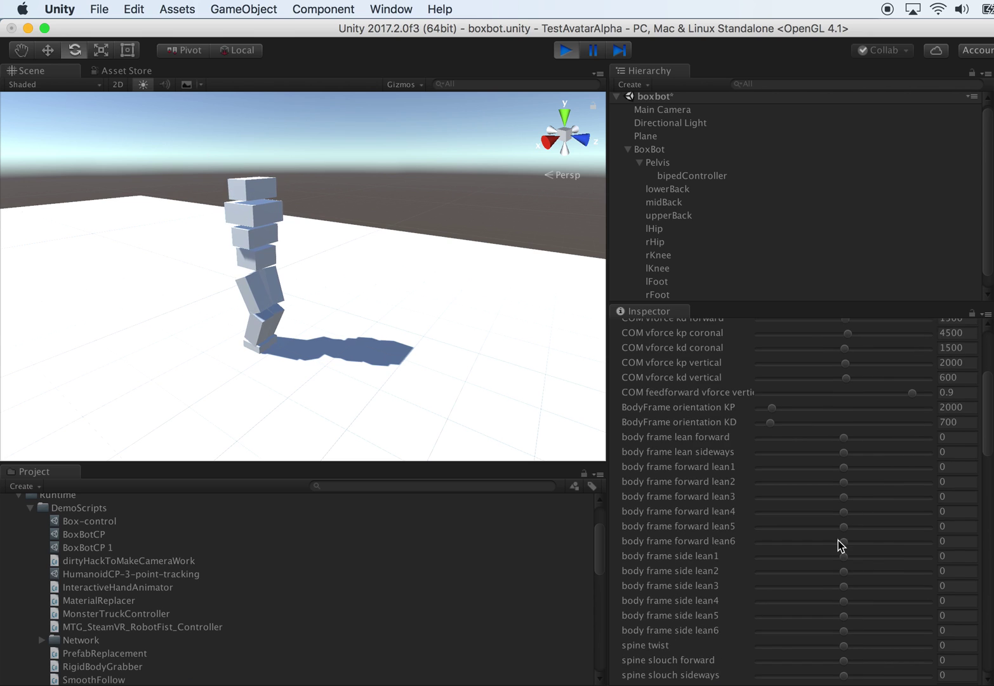
scroll(852, 454, "up", 1)
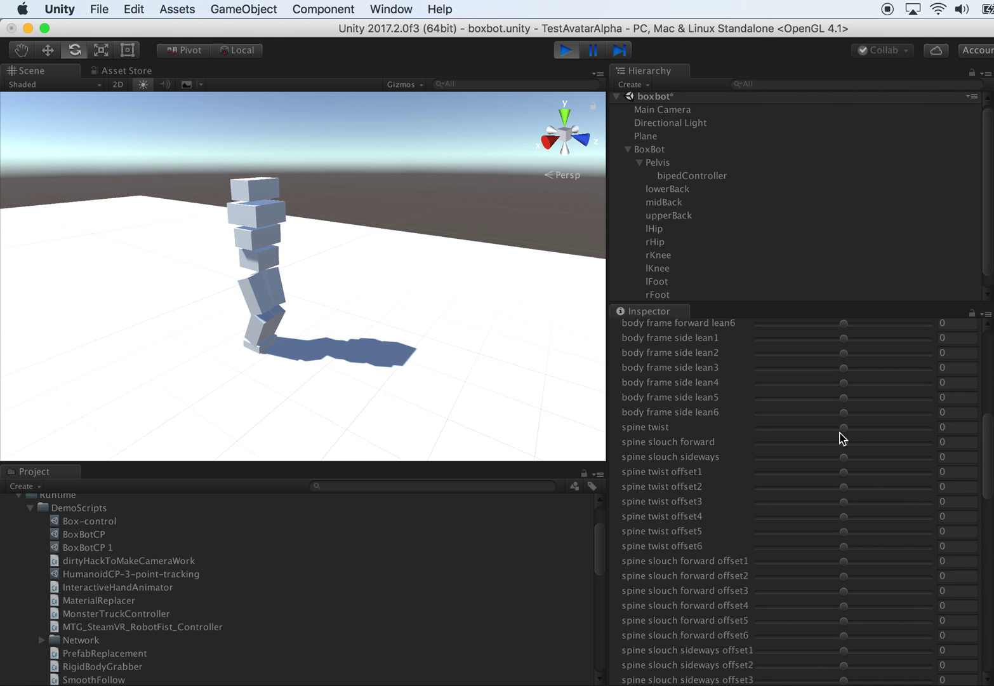
- Vary spine twist, spine slouch forward and spine slouch sideways in turn, ending at 0.019, 0.01 and -0.058
left_click_drag(860, 429, 894, 428)
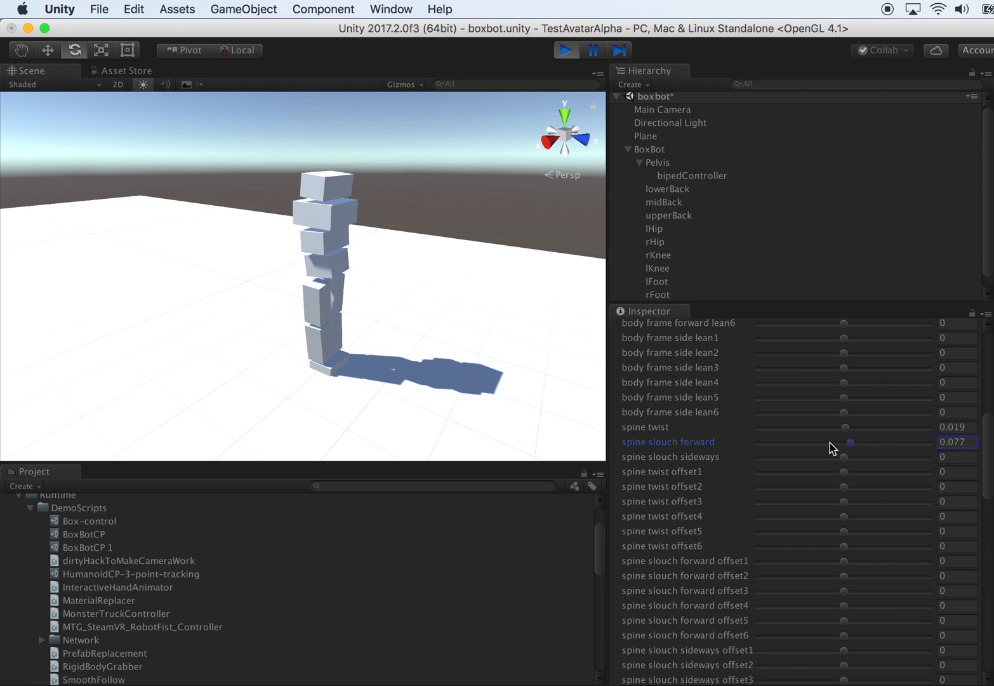
left_click_drag(803, 438, 845, 450)
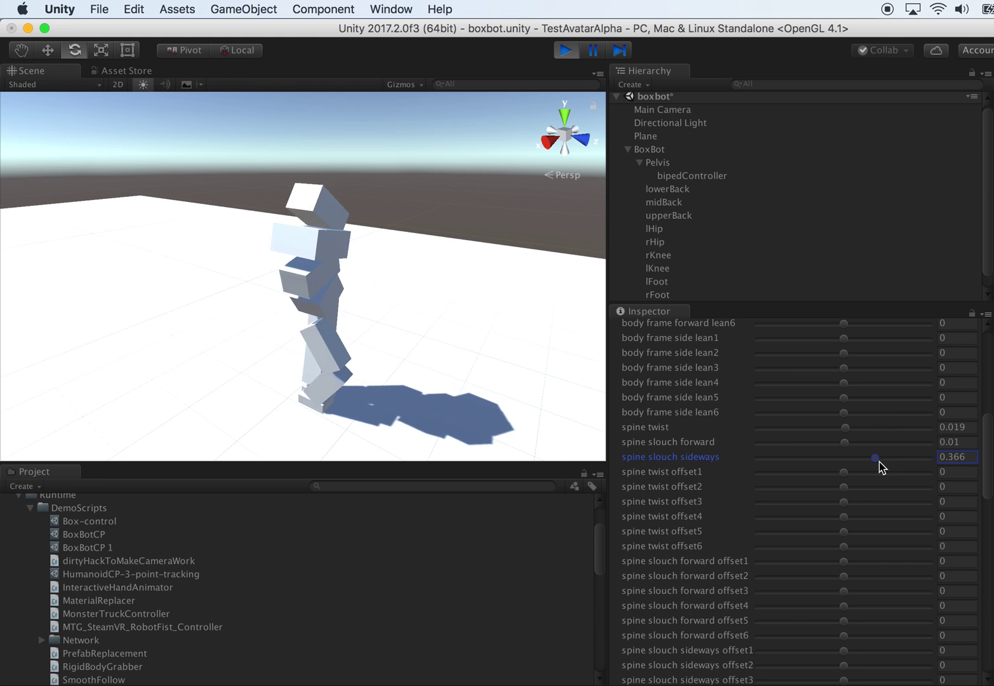
left_click_drag(807, 456, 862, 464)
key("s")
right_click_drag(528, 389, 529, 424)
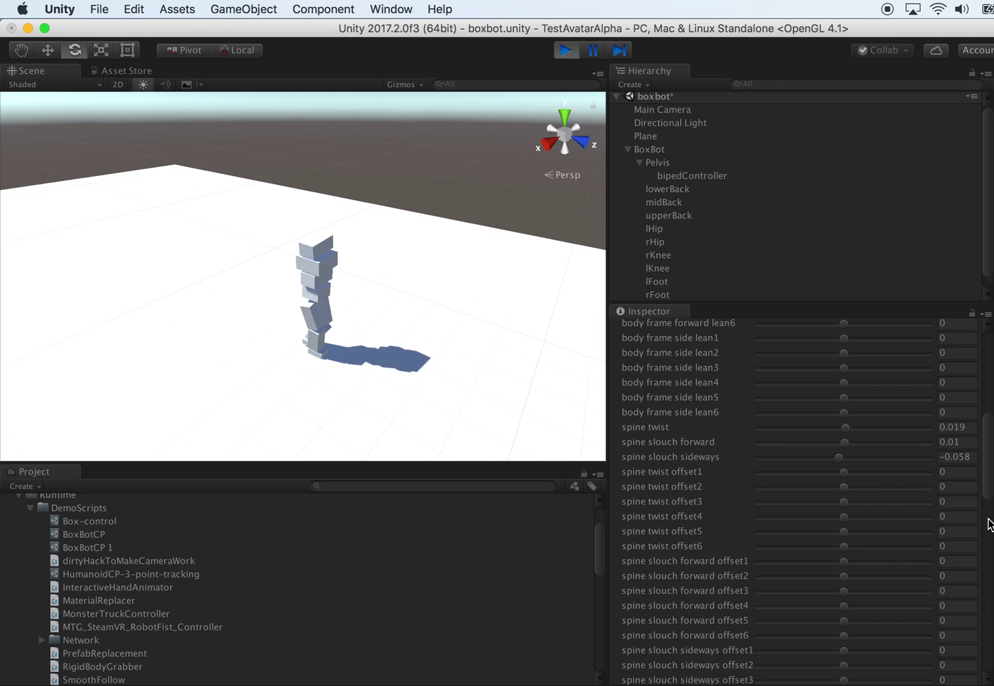
- Vary spine slouch forward again while viewing the biped from the side, ending at 0.019
left_click_drag(845, 443, 879, 449)
right_click_drag(403, 367, 506, 331)
left_click_drag(864, 444, 846, 446)
- Set spine twist offsets 1 to 5 to 0.077, 0.202, 0.328, 0.232 and 0.104 during the walk
left_click(851, 473)
left_click(861, 486)
left_click(857, 501)
left_click(856, 516)
left_click_drag(862, 523, 871, 502)
left_click(863, 532)
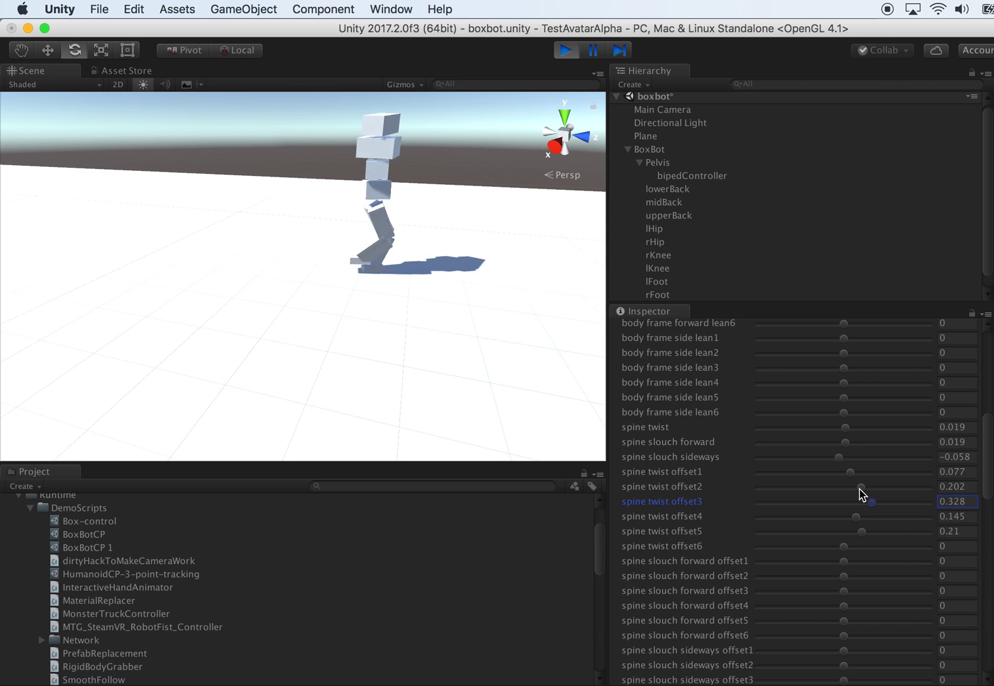
left_click(864, 516)
left_click(853, 531)
left_click_drag(499, 347, 359, 313, "alt")
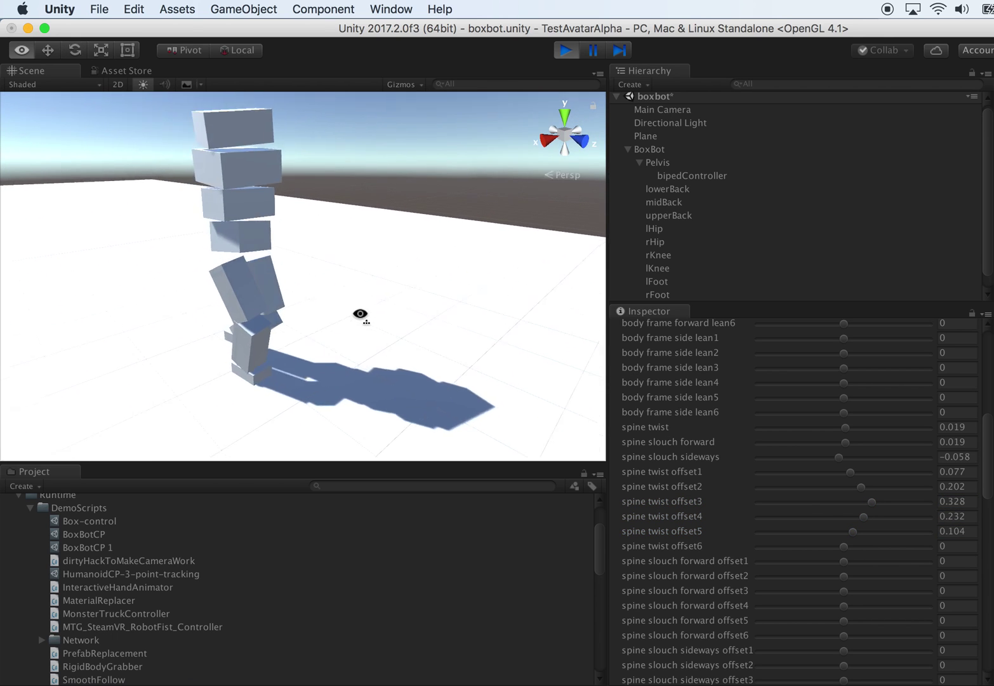
- Set spine slouch forward offsets 3, 4 and 5 to 0.145, 0.145 and 0.249
scroll(361, 314, "down", 5)
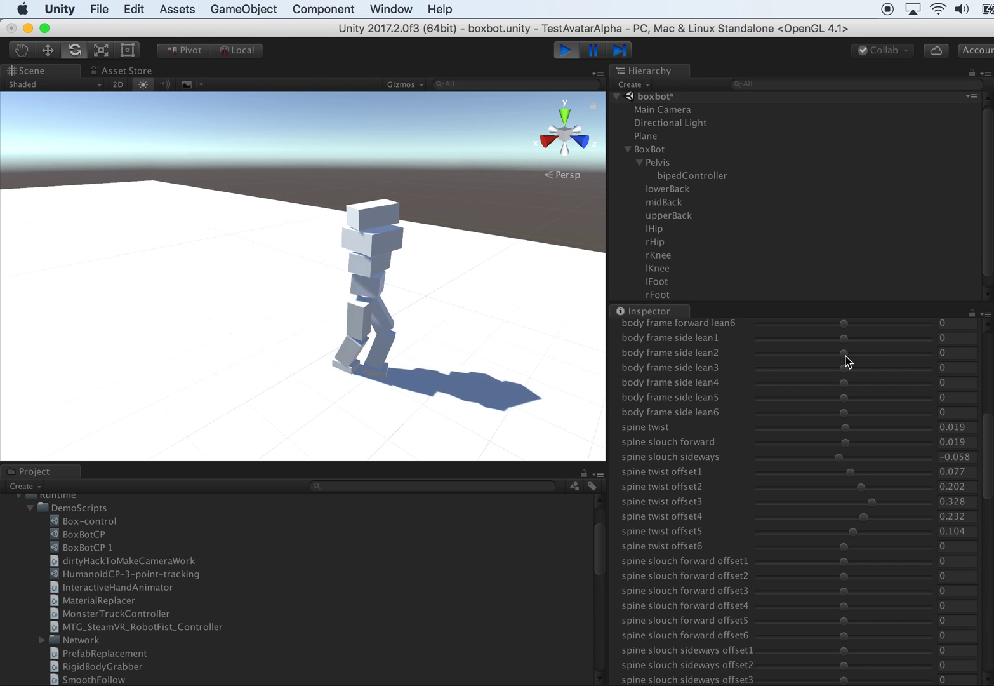
left_click_drag(849, 585, 856, 629)
left_click(865, 620)
right_click_drag(481, 414, 730, 483)
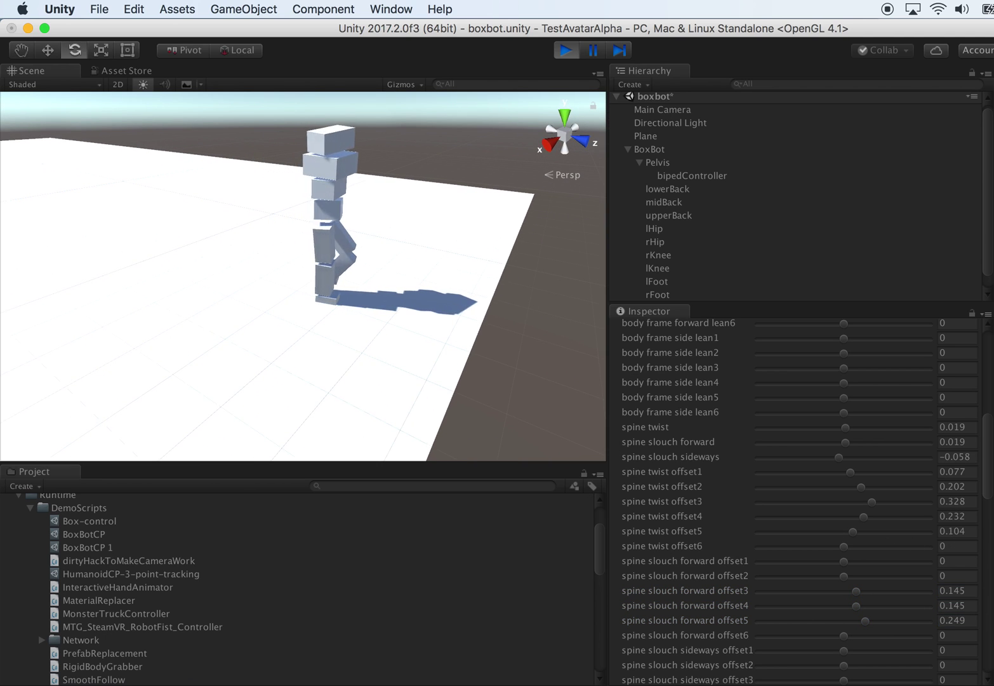
- Set spine twist offsets 4 and 5 to 0.271 and 0.2, and slouch forward offsets 1 to 5 to 0.162, 0.239, 0.277, 0.251 and 0.133
left_click_drag(853, 531, 867, 517)
left_click(856, 576)
left_click_drag(853, 561, 865, 576)
left_click(868, 591)
left_click(866, 606)
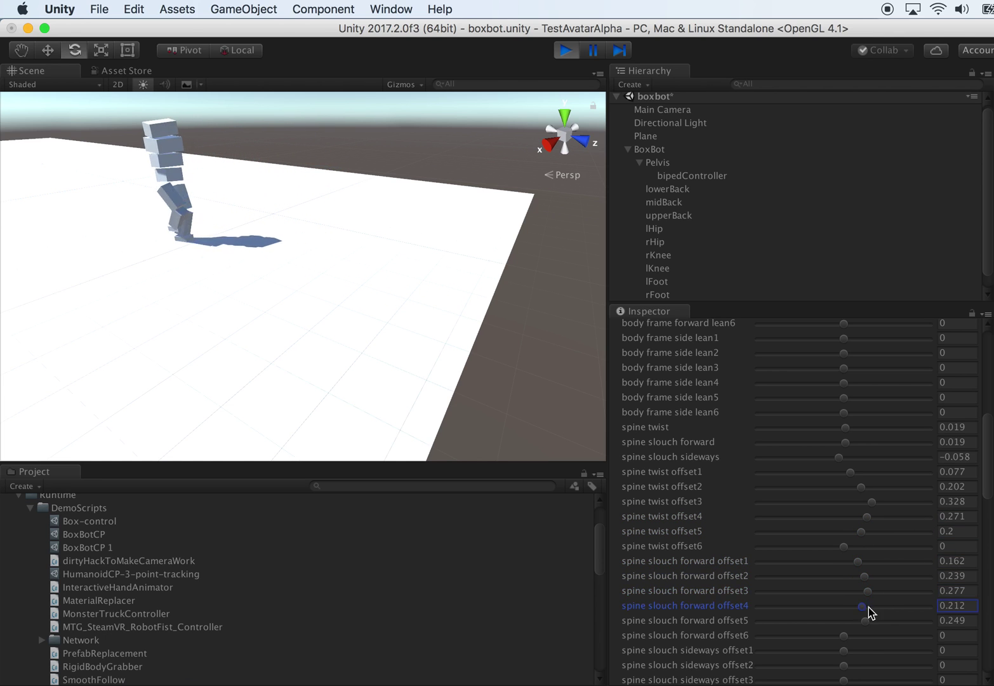
left_click(856, 622)
- Stop the simulation and reframe the standing biped in the scene
right_click_drag(505, 195, 401, 183)
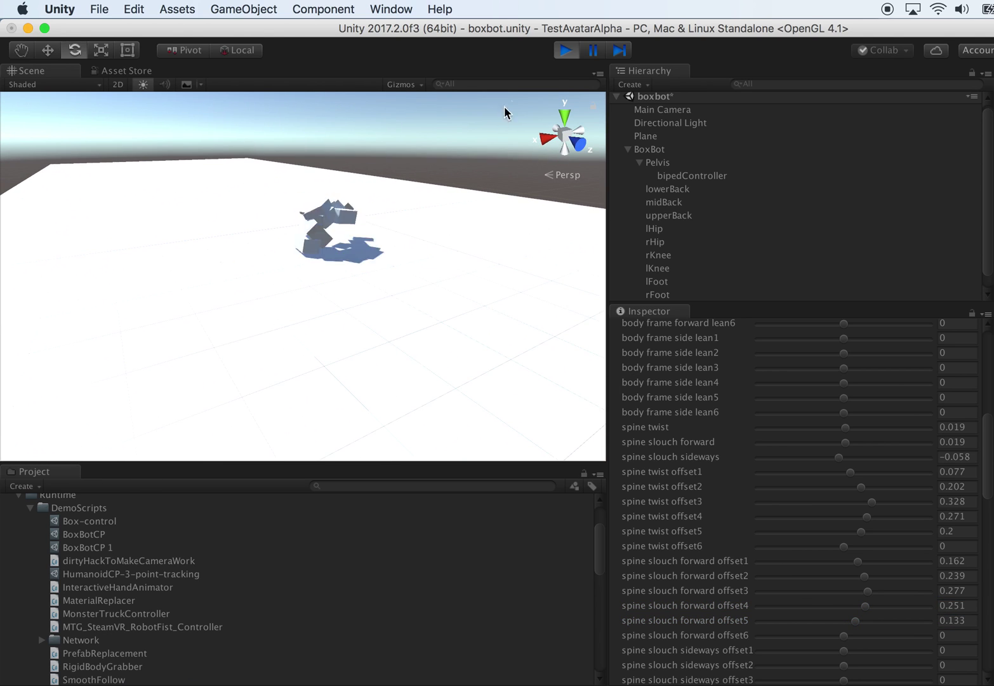
left_click(565, 51)
right_click_drag(305, 152, 445, 156)
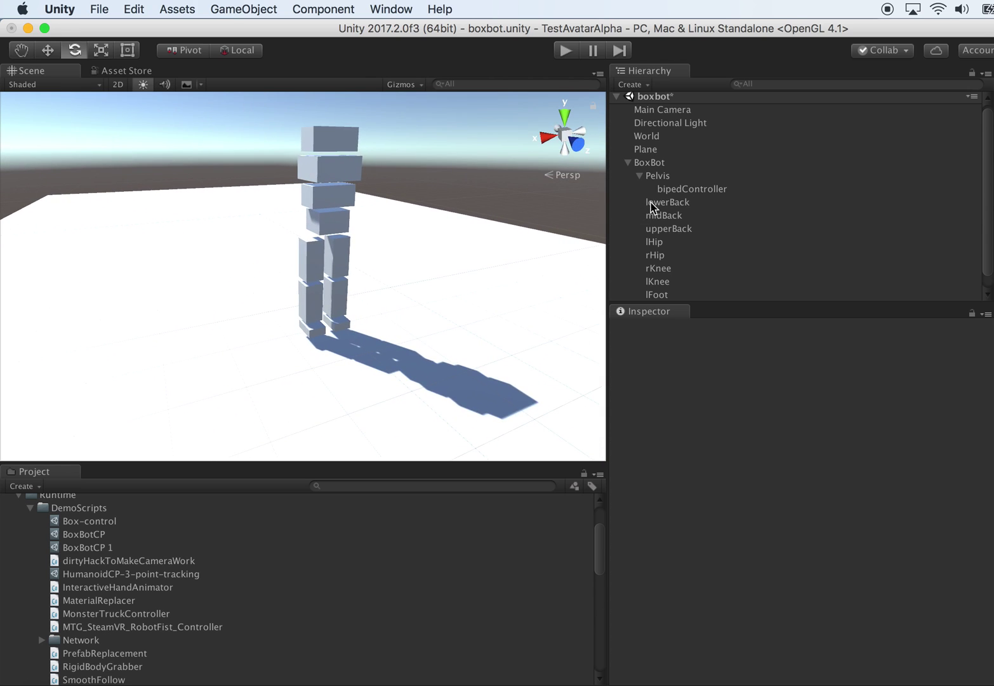
right_click_drag(497, 215, 437, 220)
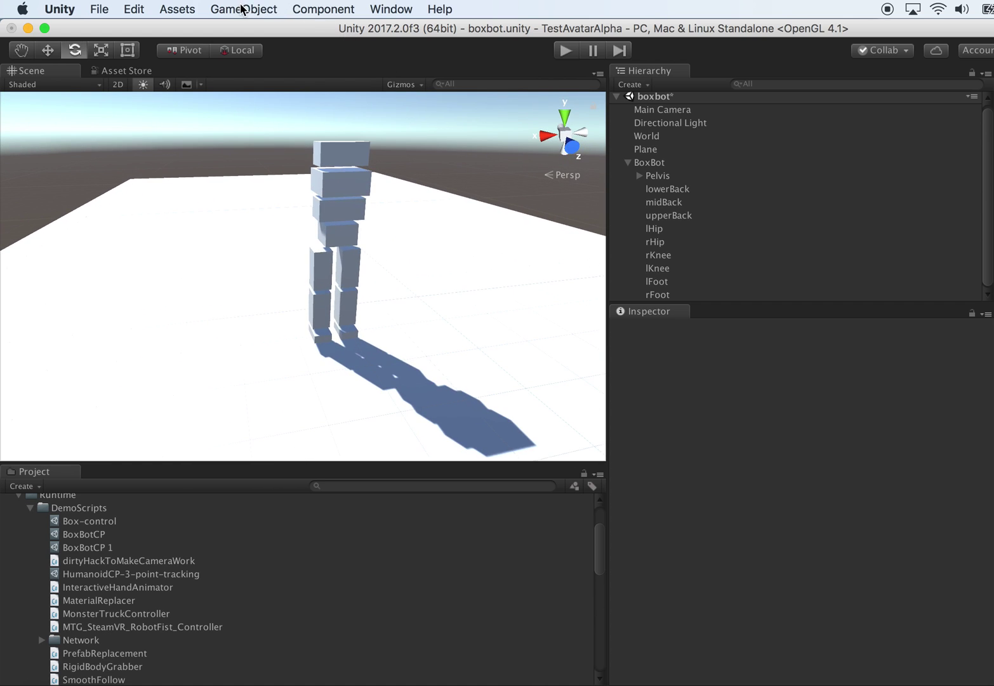
left_click(242, 9)
mouse_move(249, 61)
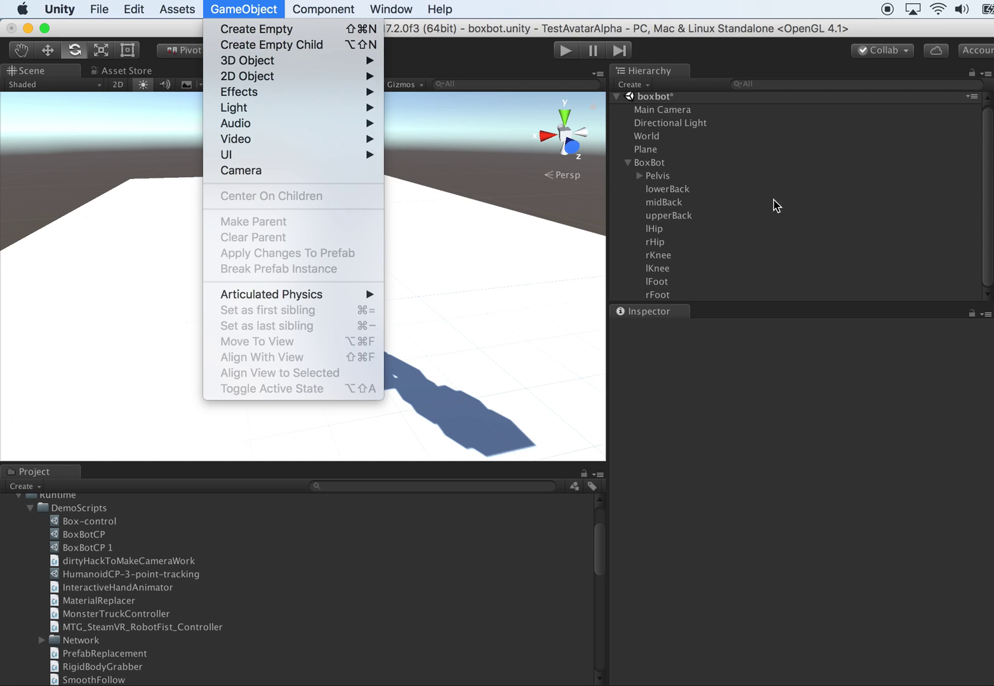
left_click(692, 227)
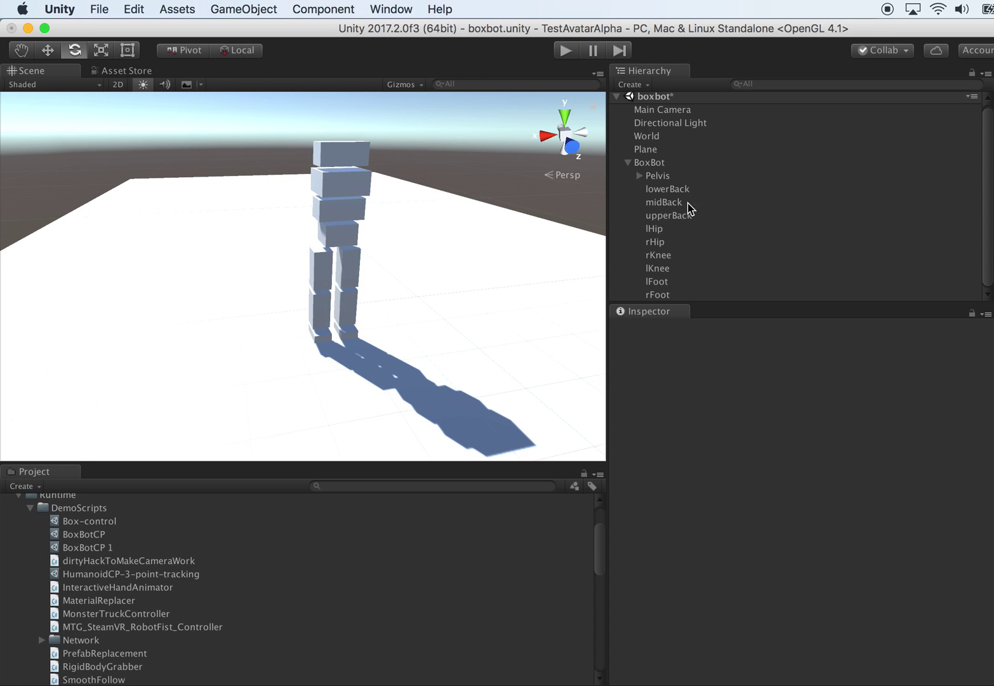
- Duplicate the upperBack link and rename the copy lShoulder
left_click(673, 189)
left_click(685, 215)
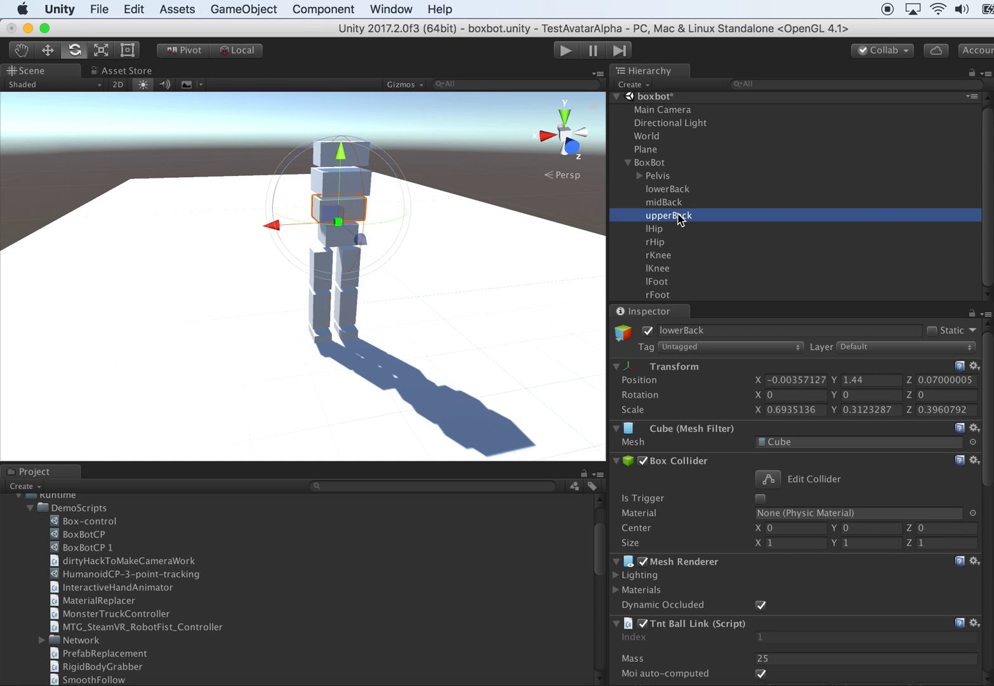
key("w")
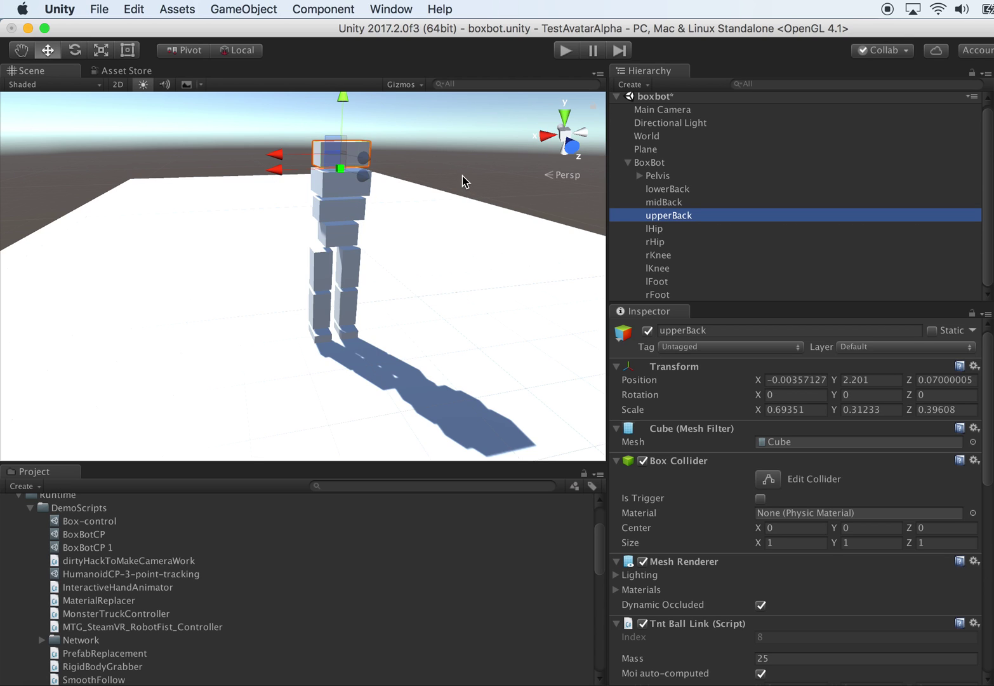
key("super+d")
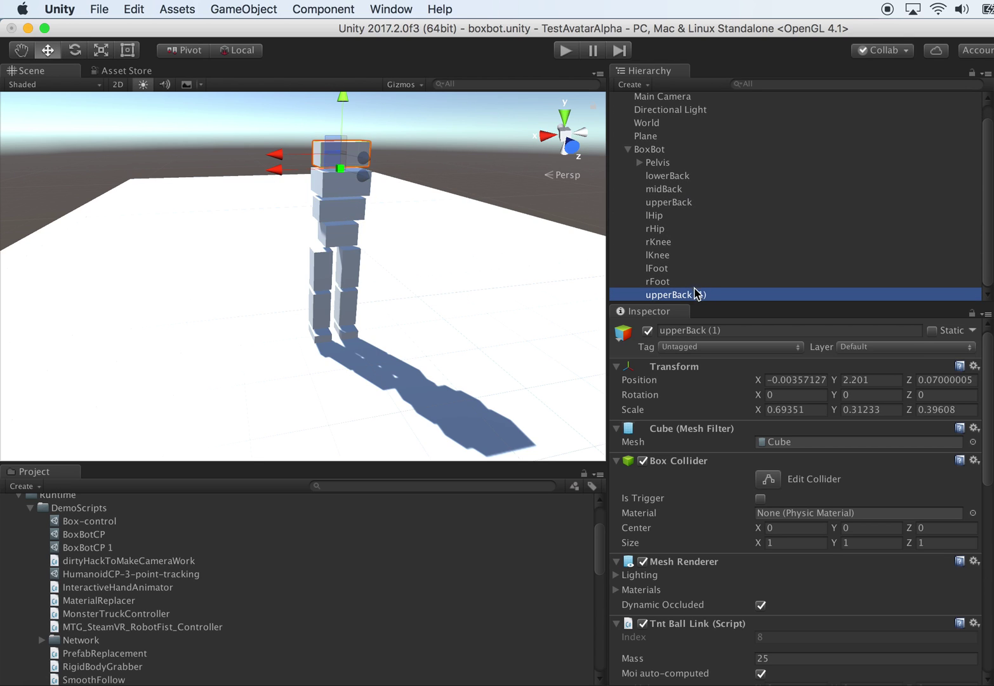
left_click(726, 294)
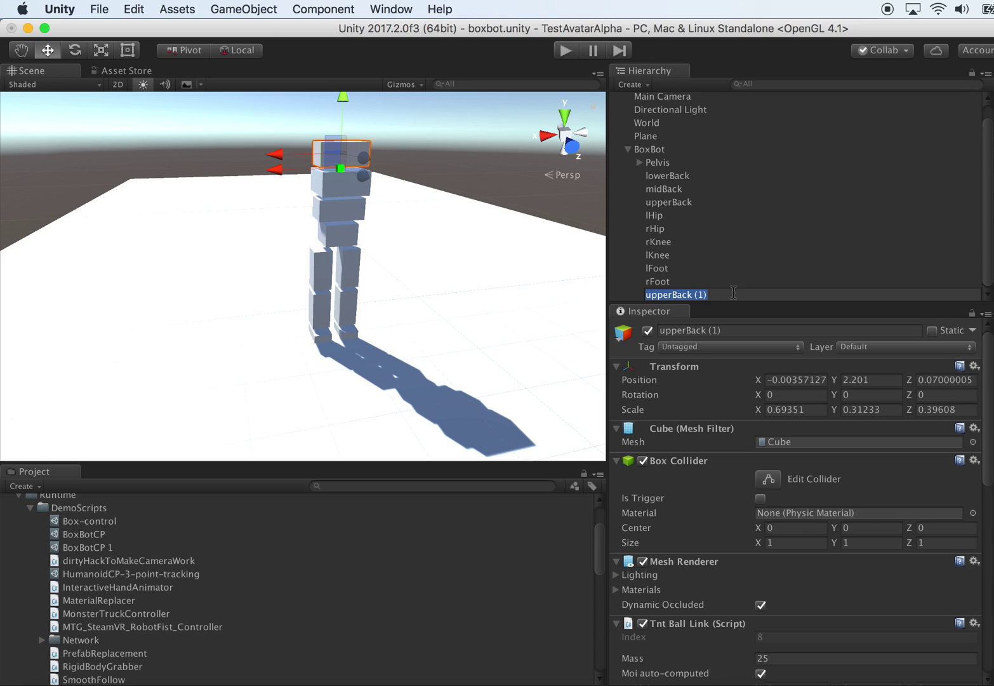
type("lShoulder")
key("Return")
- Move lShoulder sideways off the torso to X 0.93 and scale it to about 0.283 in X and 0.745 in Y
left_click_drag(280, 157, 223, 162)
right_click_drag(280, 172, 282, 139)
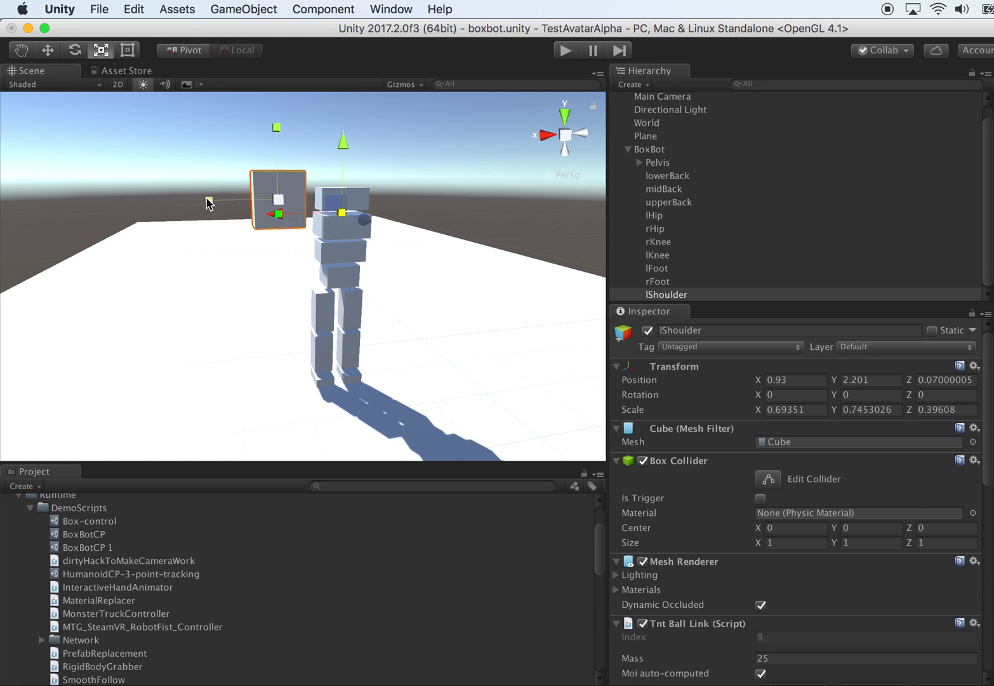
left_click_drag(242, 202, 246, 202)
left_click_drag(245, 204, 470, 249, "alt")
left_click_drag(396, 199, 429, 272)
- Scale lShoulder to about 1.095 in Y and 0.271 in Z, and position it beside the torso at X 0.647, Y 1.435
key("w")
key("e")
key("r")
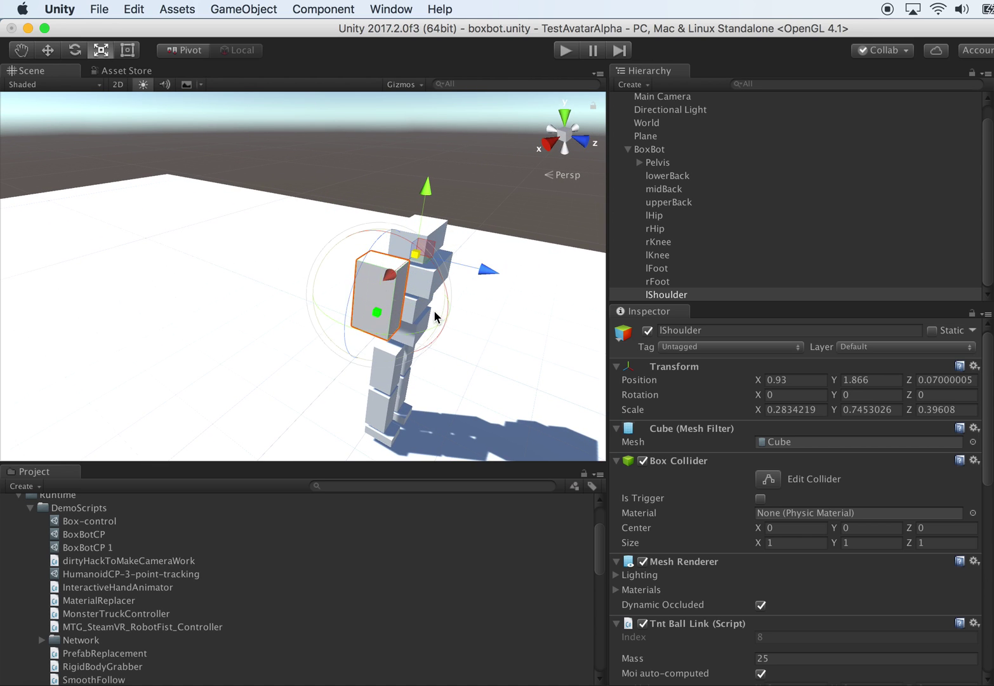
left_click_drag(442, 320, 315, 297, "alt")
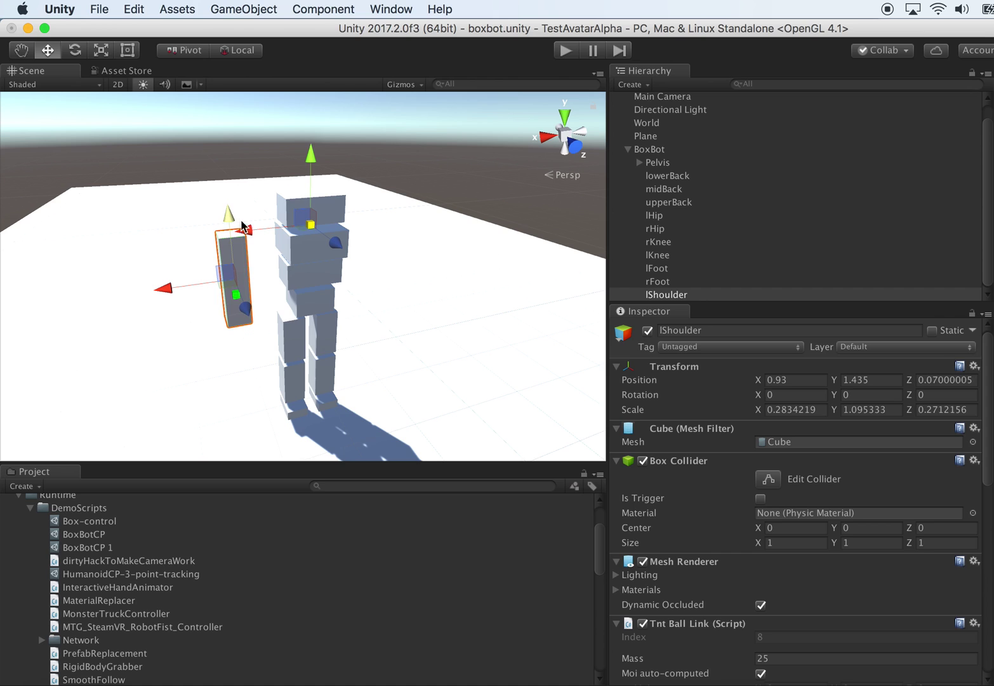
left_click_drag(164, 292, 188, 294)
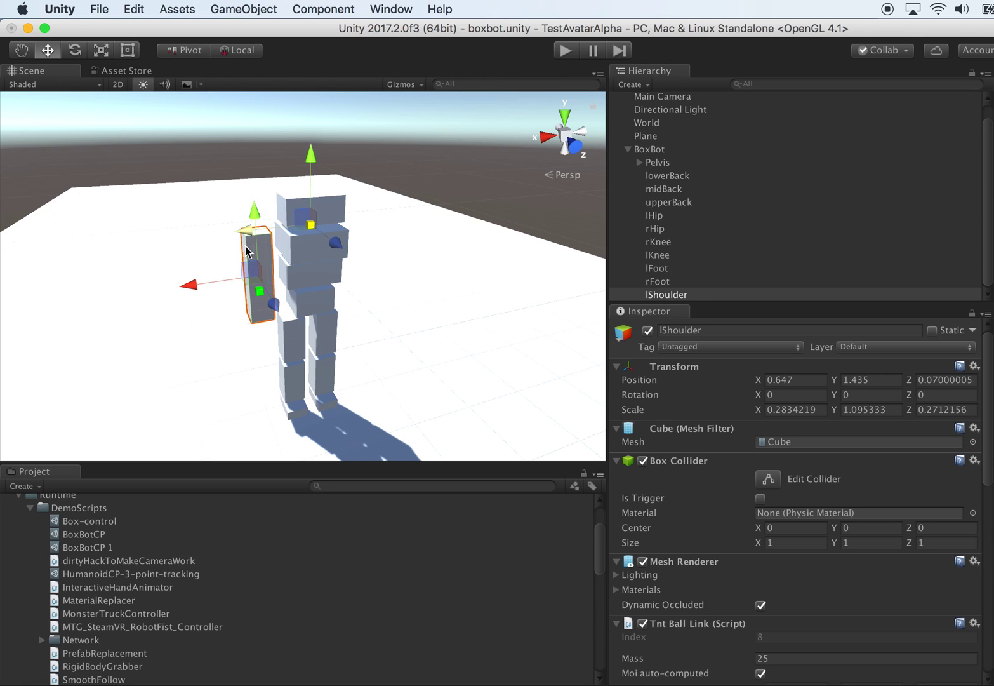
- Move lShoulder up and closer to the torso, to X 0.556 and Y 1.621
left_click_drag(254, 223, 256, 202)
left_click_drag(200, 266, 191, 274)
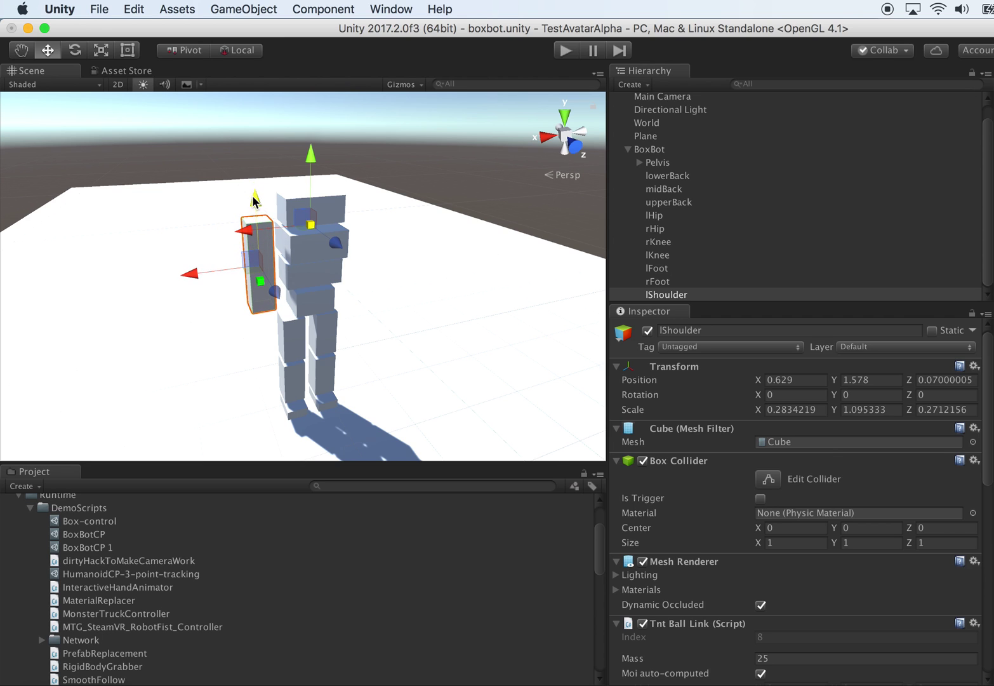
left_click_drag(203, 273, 199, 272)
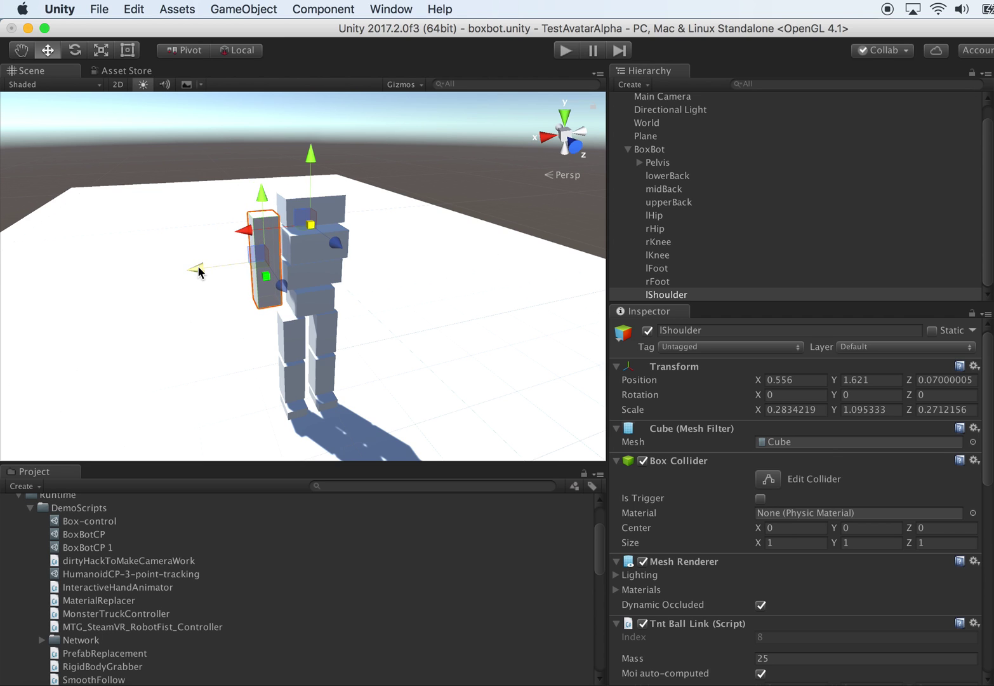
- Duplicate lShoulder and move the copy to the opposite side of the torso at X -0.572
left_click_drag(394, 281, 318, 284, "alt")
middle_click_drag(318, 284, 247, 284)
left_click(667, 281)
left_click(670, 294)
key("super+d")
left_click_drag(184, 254, 275, 284)
left_click_drag(397, 280, 410, 236, "alt")
scroll(409, 237, "up", 3)
- Rename the duplicated shoulder link rShoulder
left_click(697, 296)
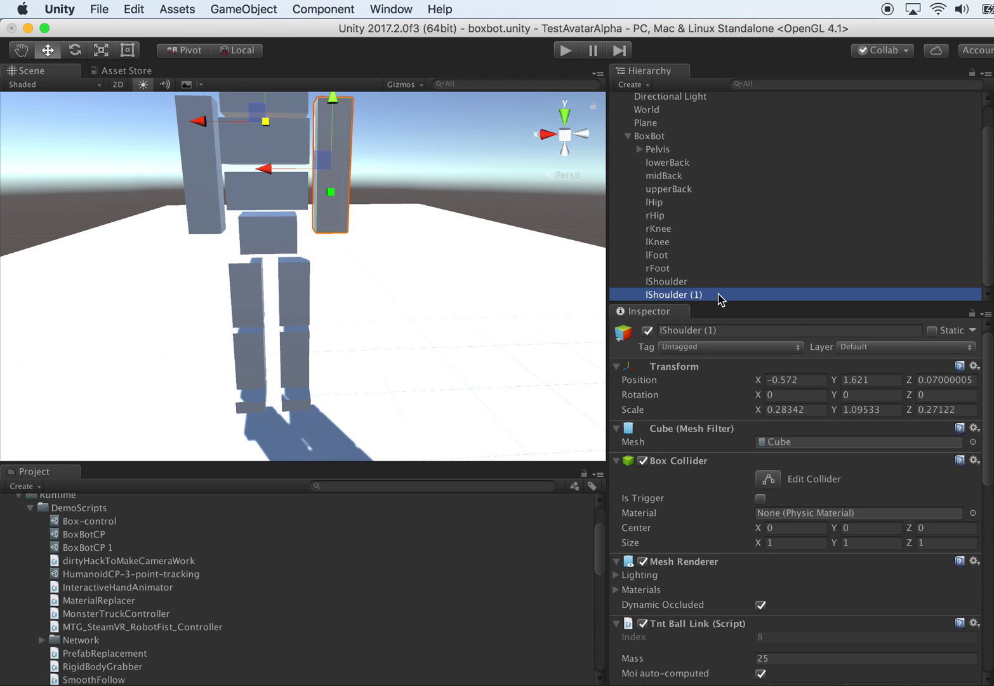
key("Return")
type("eSg")
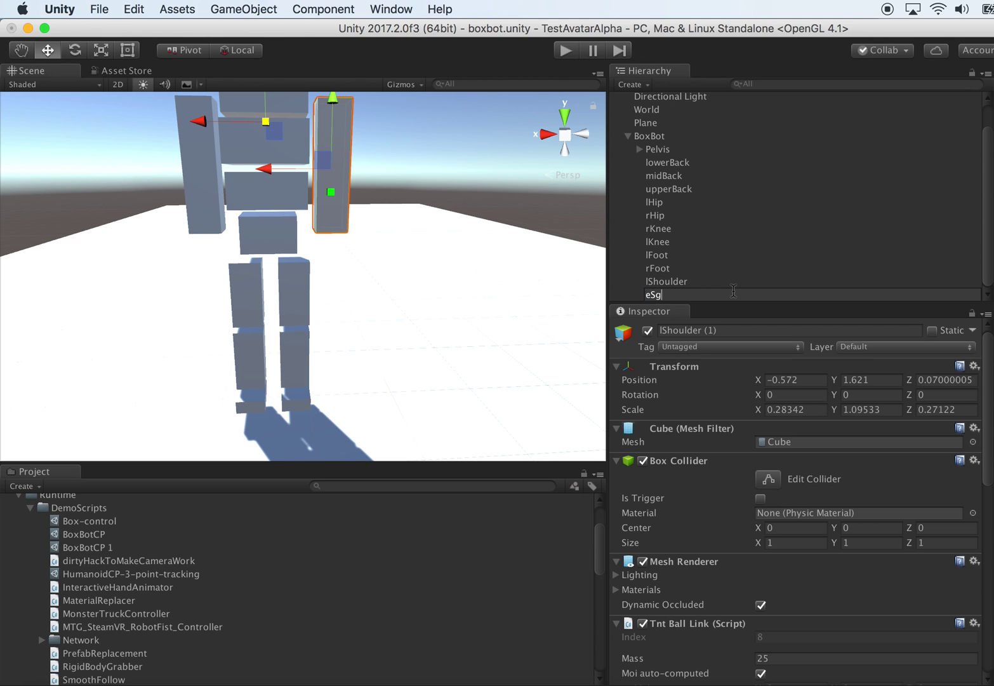
key("BackSpace")
type("rShoulder")
key("Return")
scroll(463, 171, "down", 3)
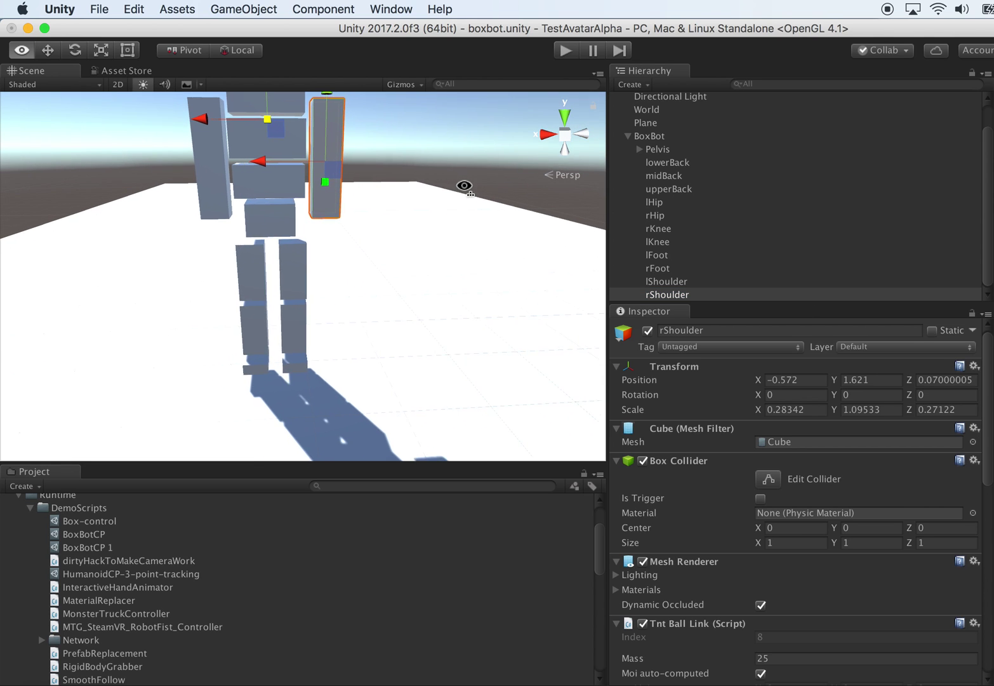
- Set the ball link mass of both lShoulder and rShoulder to 5
left_click(667, 282, "super")
scroll(820, 473, "down", 6)
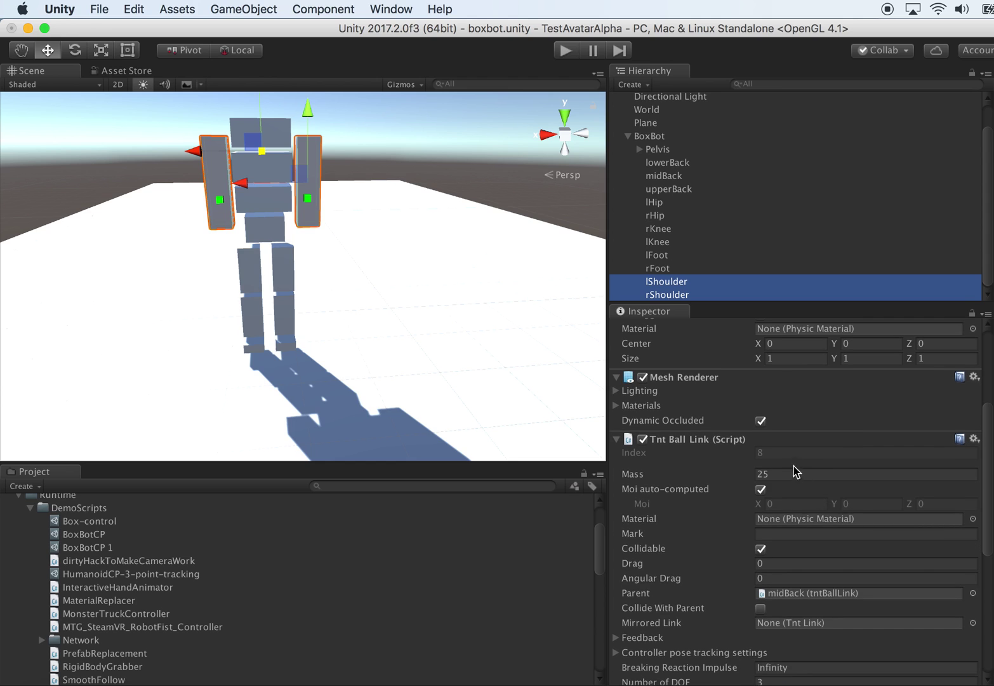
scroll(794, 473, "down", 3)
left_click(782, 411)
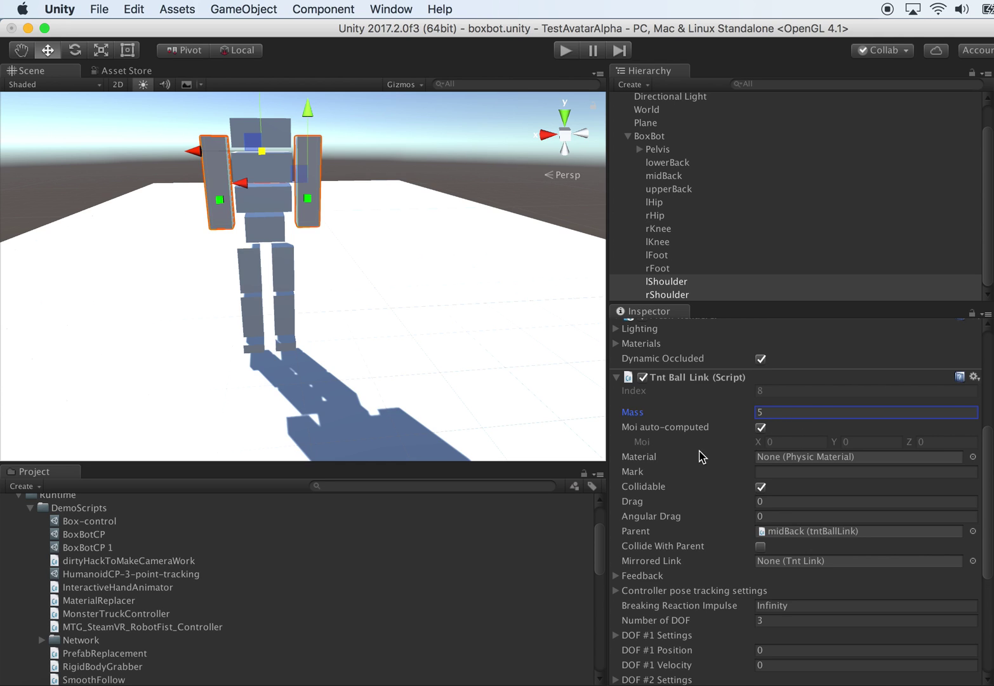
- Assign upperBack as the Parent link of lShoulder and of rShoulder
scroll(783, 488, "down", 3)
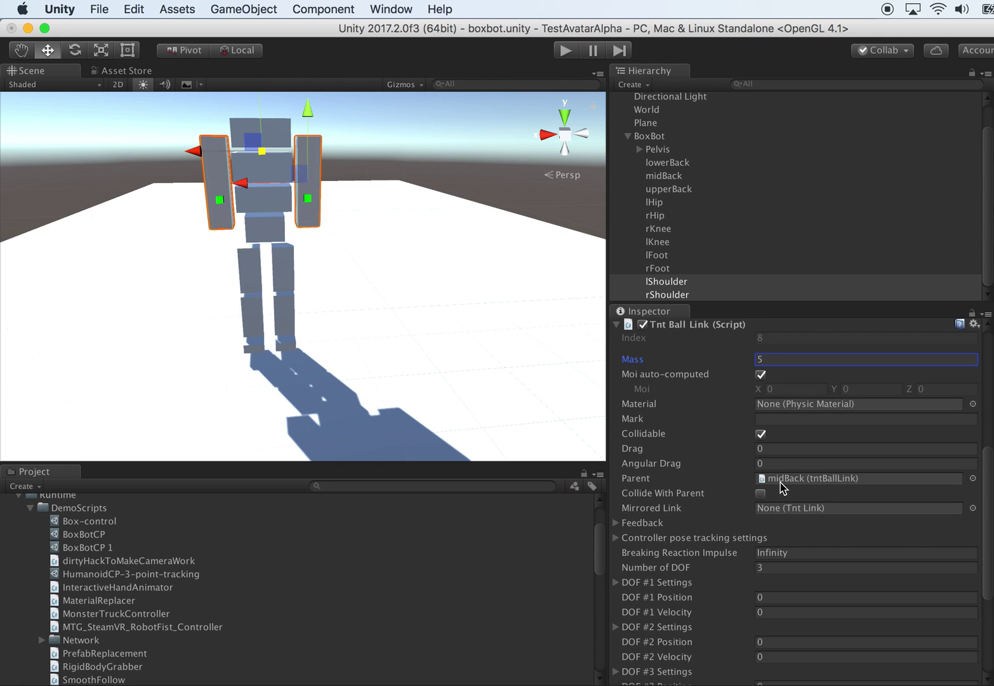
left_click(676, 284)
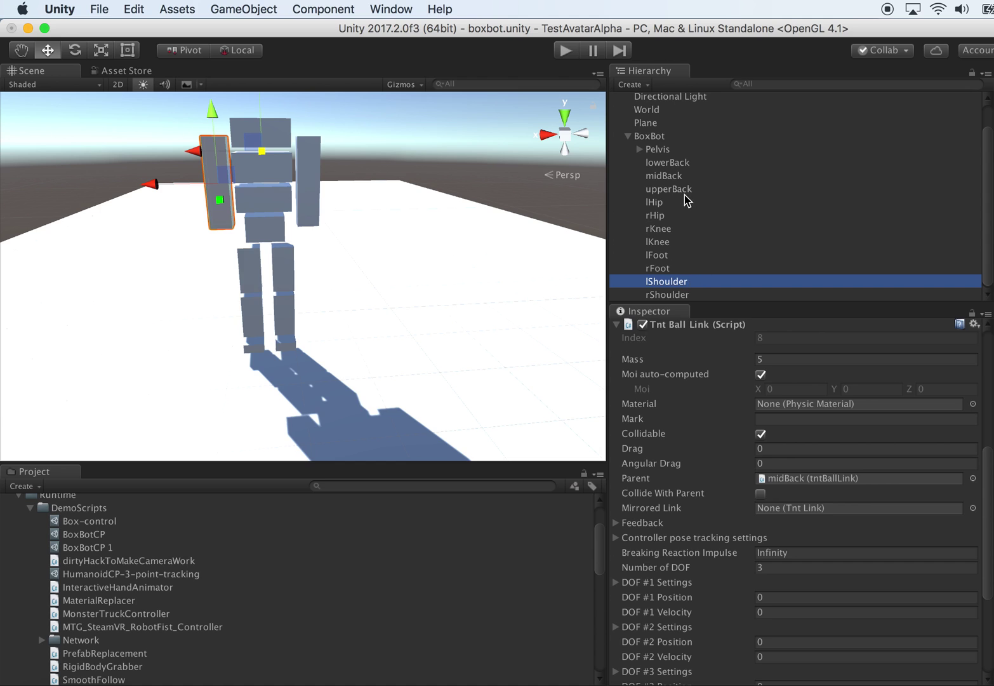
left_click_drag(671, 193, 796, 482)
left_click(681, 295)
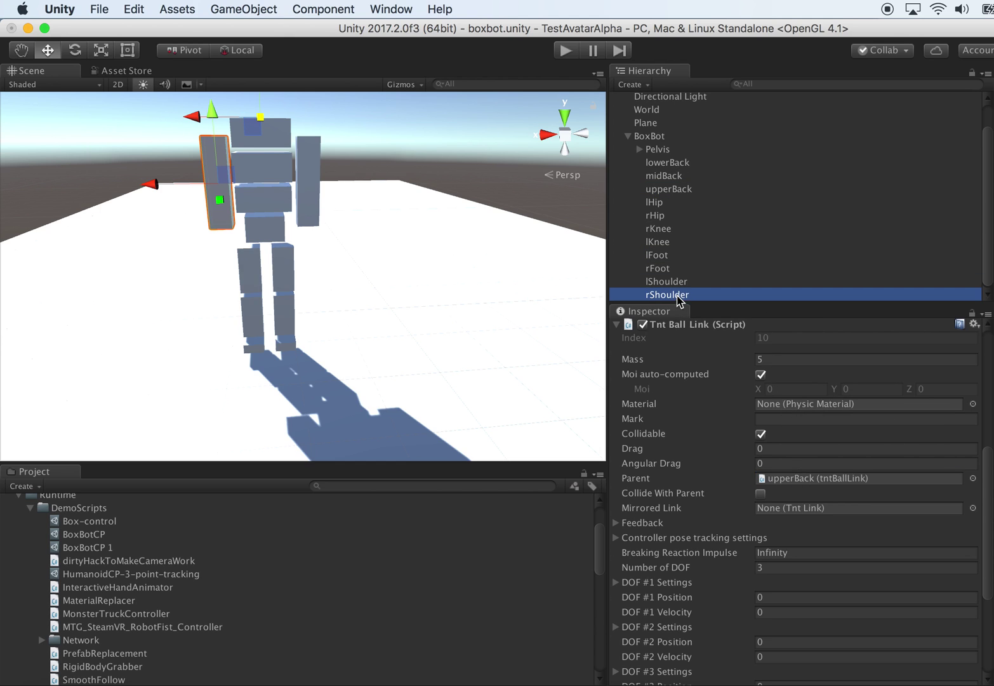
left_click_drag(676, 191, 792, 482)
- Auto-fill rShoulder's Pivot A and raise its joint near the arm's upper end, with Pivot A Y about -0.191 and Pivot B Y about 0.389
scroll(806, 457, "down", 5)
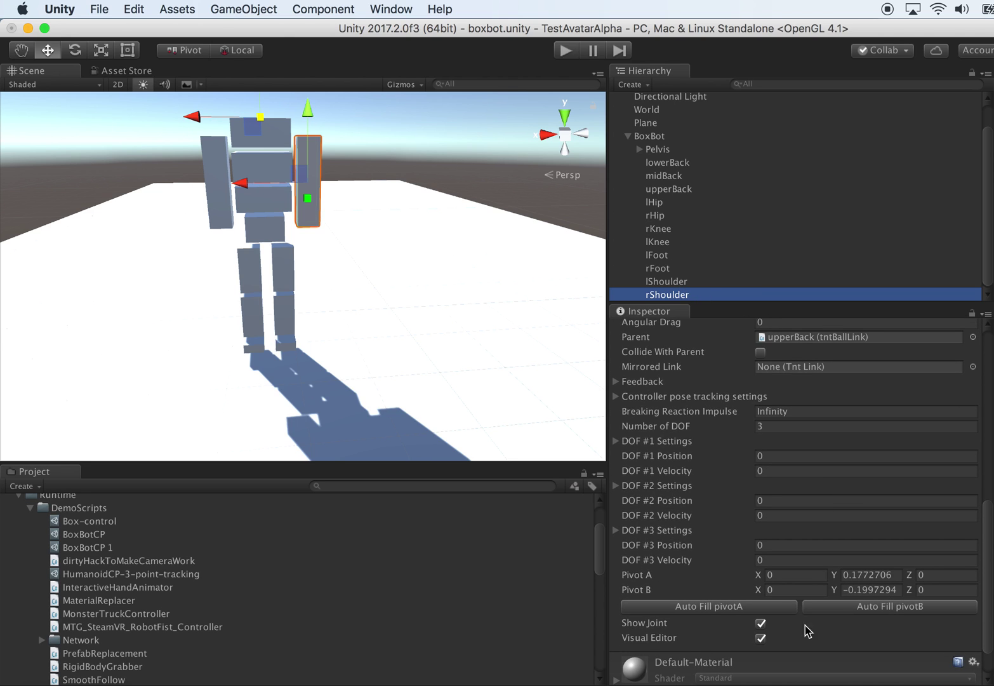
right_click_drag(345, 110, 329, 143)
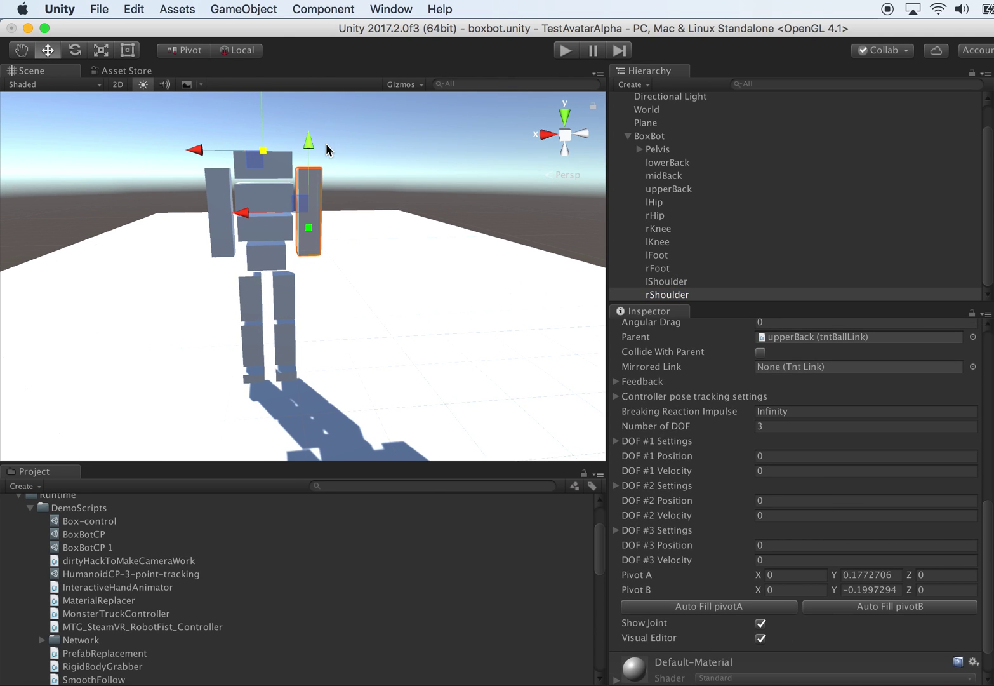
left_click(697, 605)
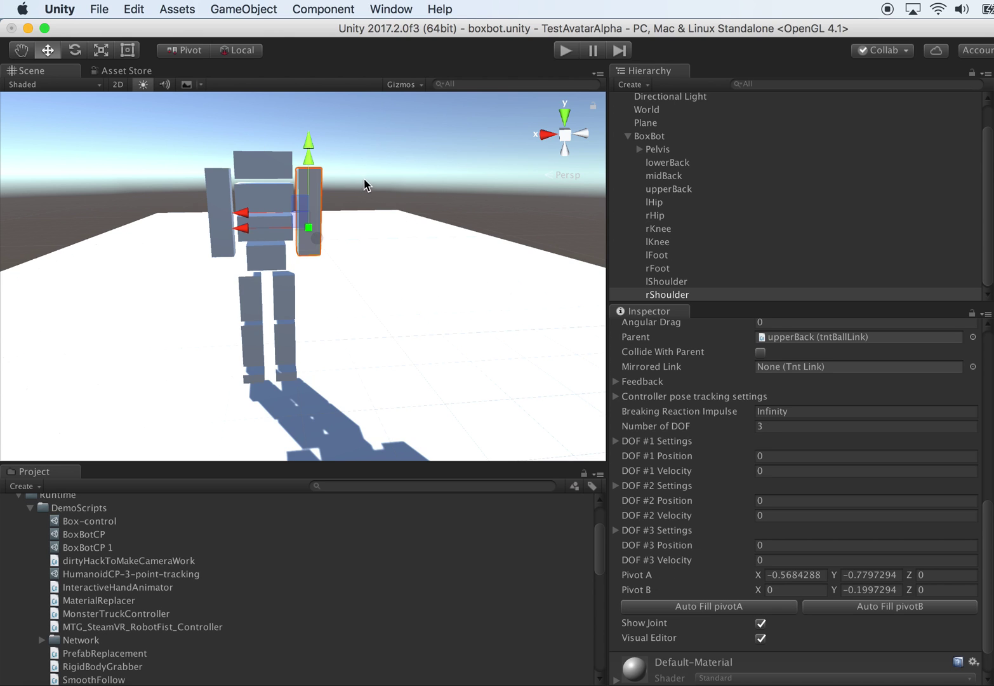
left_click_drag(312, 167, 299, 122)
key("e")
right_click_drag(348, 149, 353, 186)
key("w")
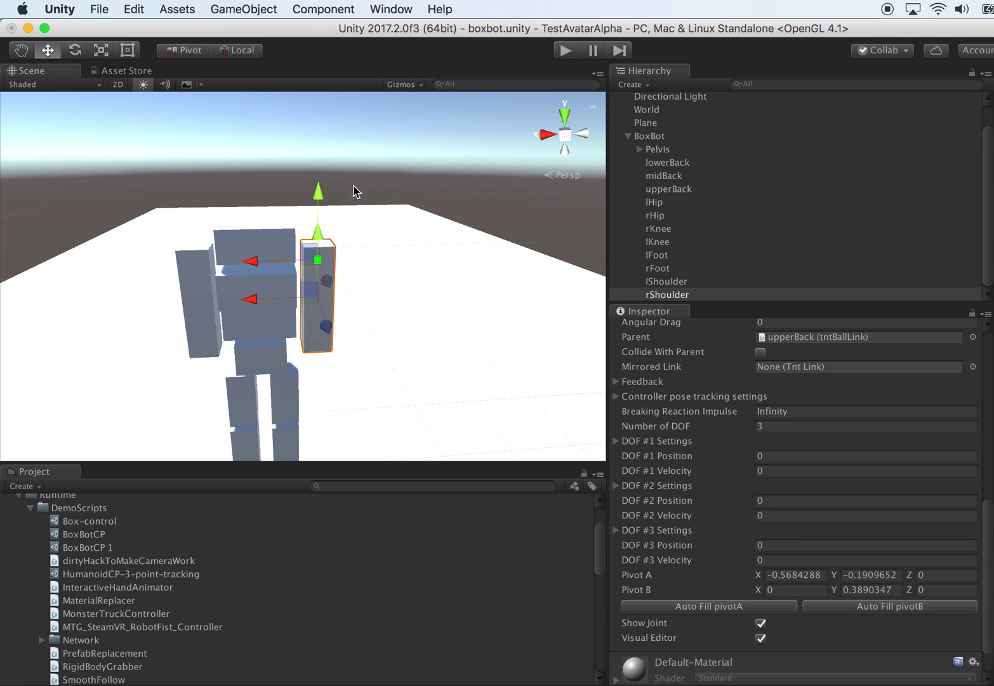
left_click_drag(314, 229, 315, 237)
- Auto-fill lShoulder's Pivot A at X about 0.56 and raise its joint near the arm's upper end
left_click(679, 284)
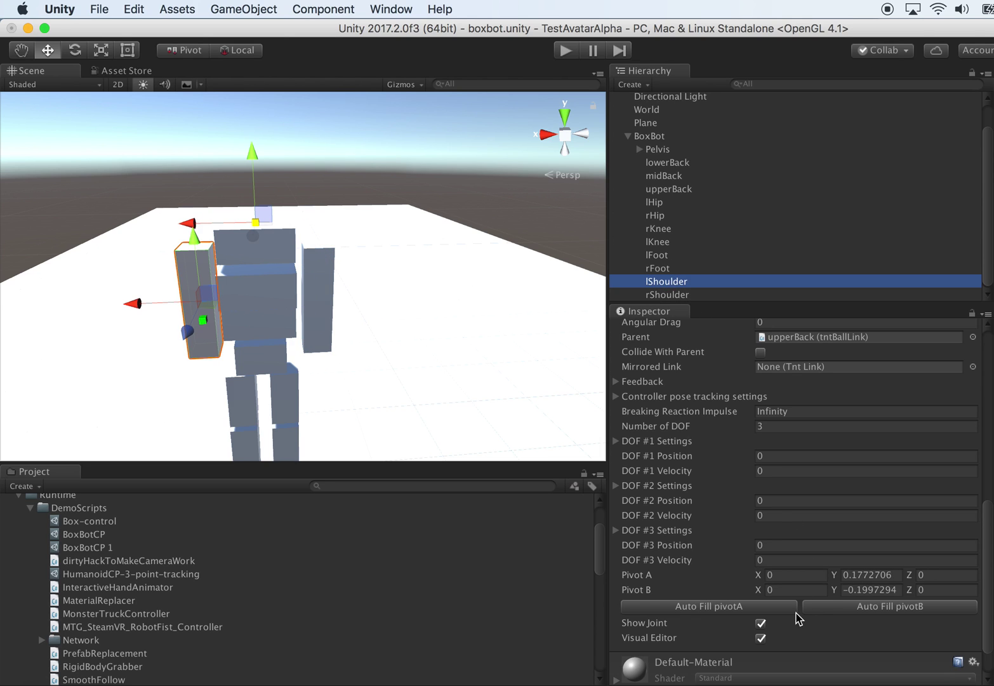
left_click(741, 606)
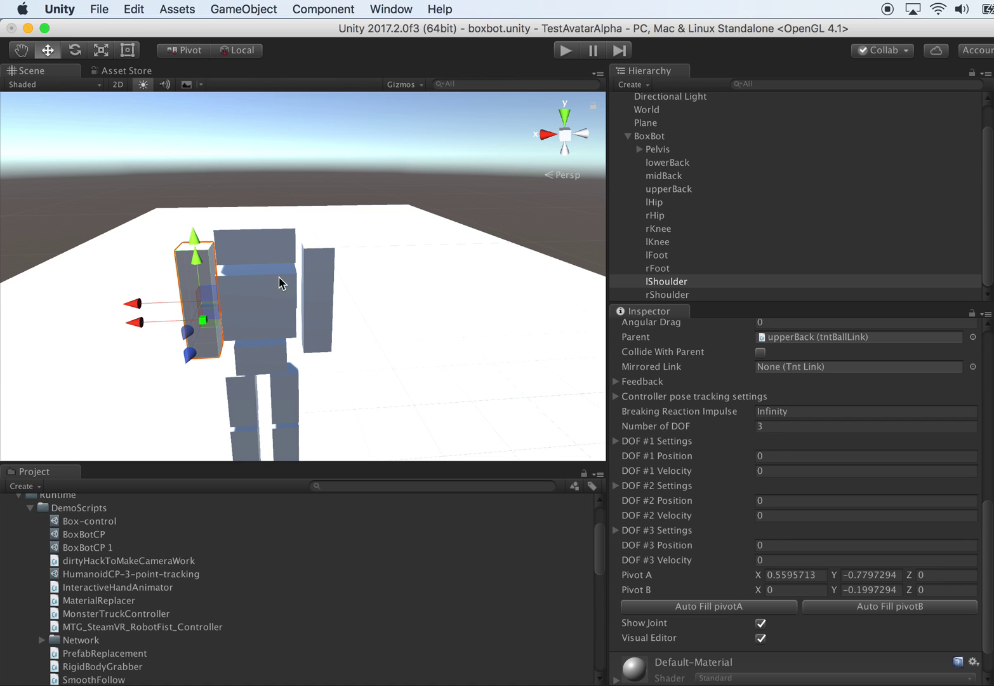
left_click_drag(202, 272, 183, 224)
scroll(829, 381, "down", 3)
scroll(825, 393, "up", 5)
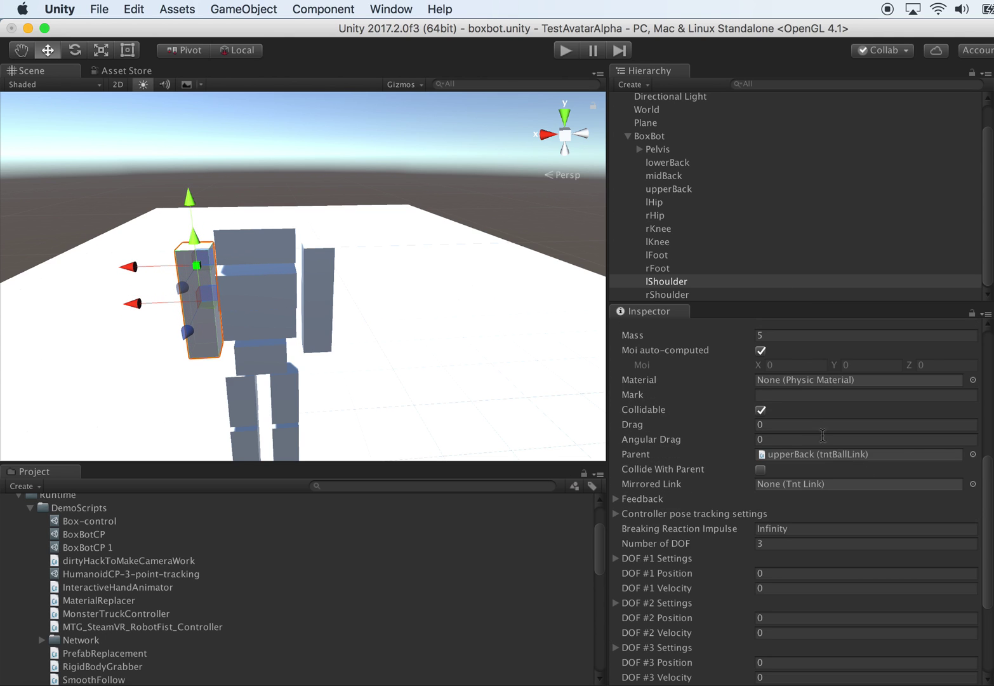
- Select both shoulders and examine their joint positions from the front and the side
left_click(670, 294, "shift")
left_click_drag(471, 257, 423, 212, "alt")
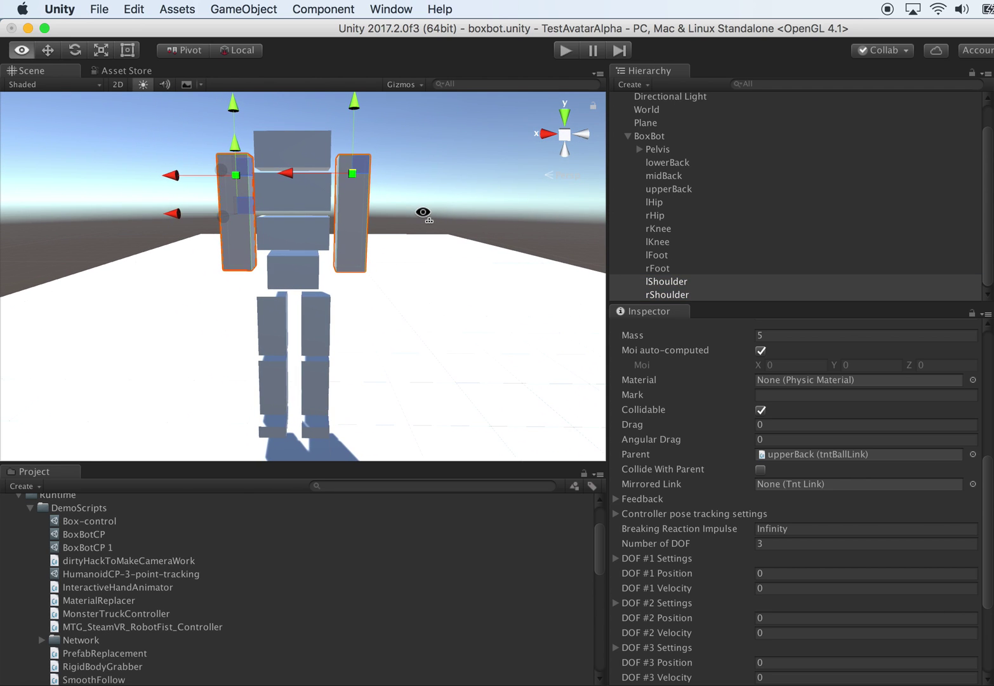
right_click_drag(422, 212, 334, 246)
right_click_drag(405, 233, 354, 199)
key("w")
scroll(360, 199, "down", 6)
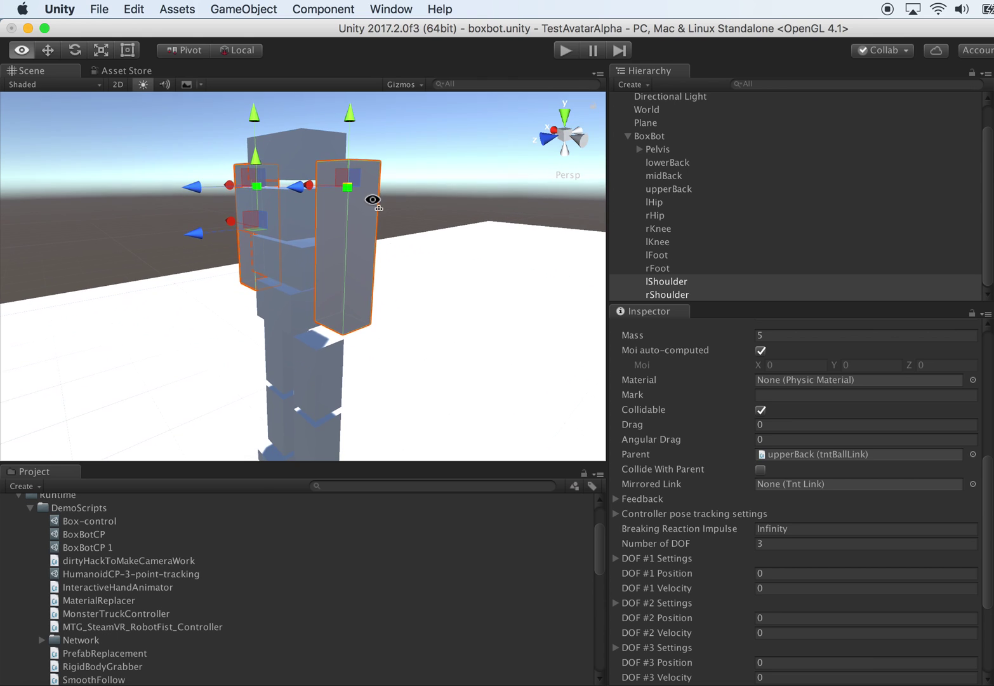
scroll(871, 565, "down", 3)
- Turn off the Visual Editor for rShoulder, leave Show Joint on, and compare both shoulder joints from the front
left_click(671, 294)
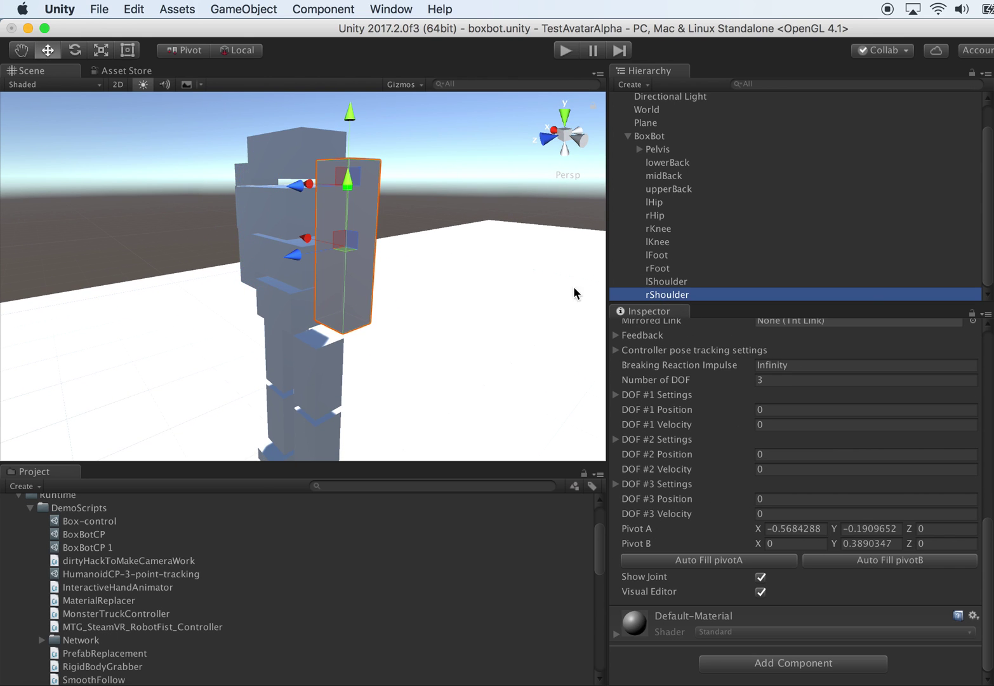
left_click(20, 51)
right_click_drag(386, 194, 418, 202)
left_click(761, 577)
left_click(761, 592)
left_click(761, 577)
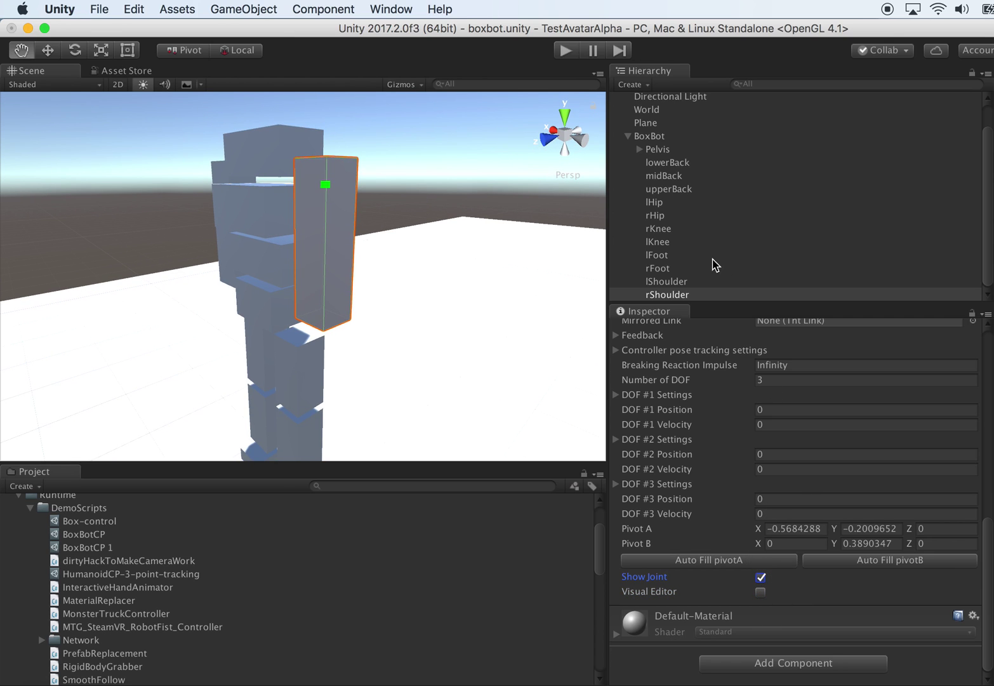
left_click(666, 282, "shift")
left_click_drag(400, 216, 590, 202, "alt")
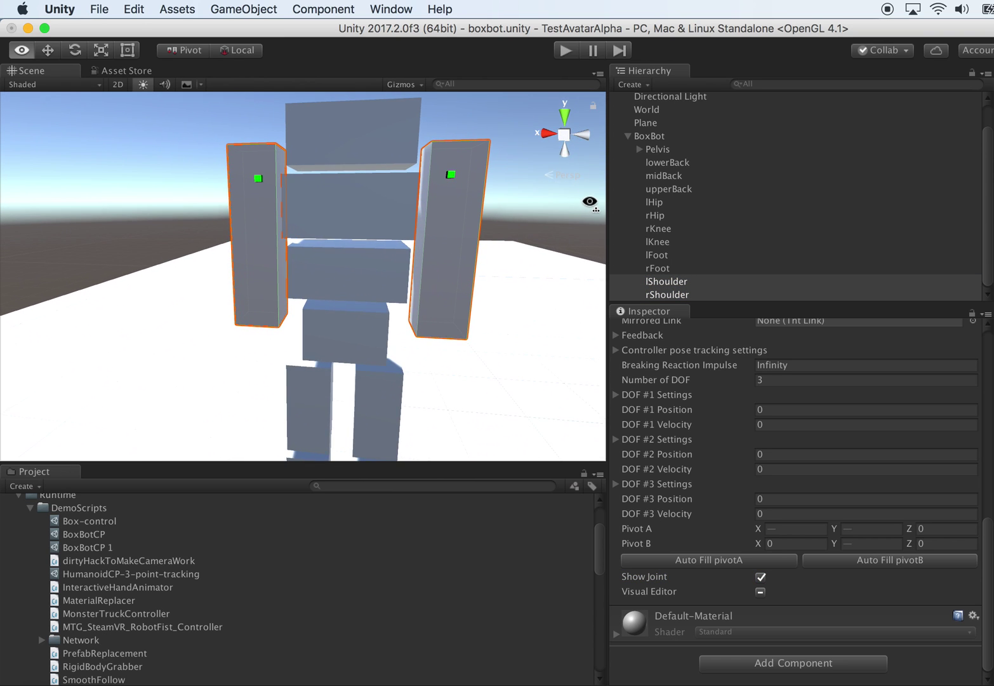
scroll(590, 202, "down", 5, "alt")
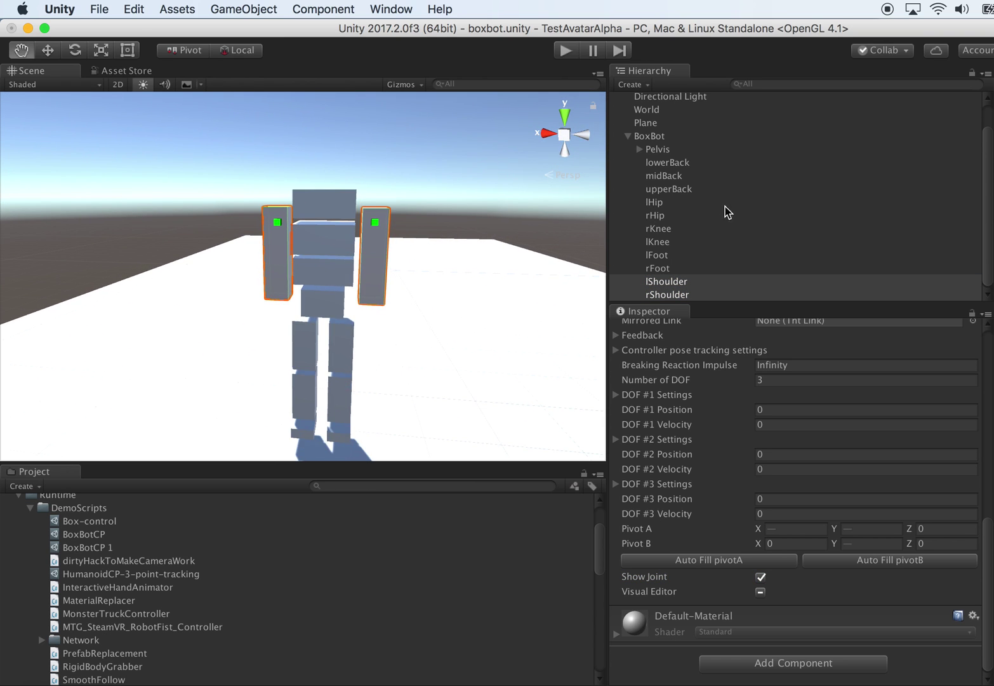
- Assign lShoulder and rShoulder to the L Shoulder and R Shoulder limbs of bipedController
left_click(679, 162)
left_click(640, 149)
left_click(692, 162)
scroll(808, 469, "down", 1)
scroll(825, 507, "up", 10)
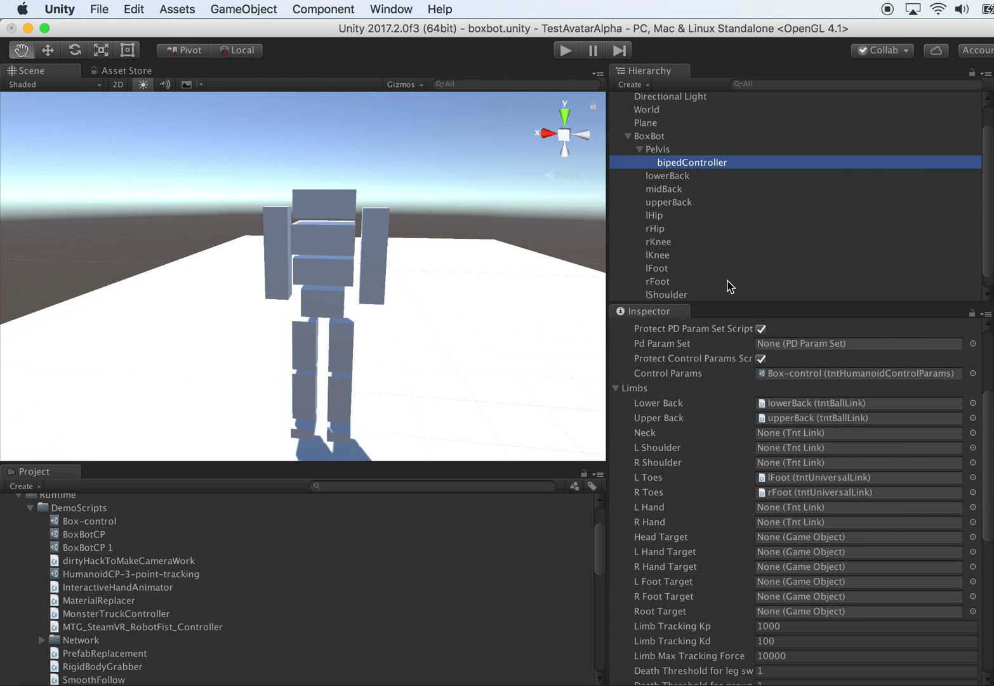
scroll(699, 250, "down", 1)
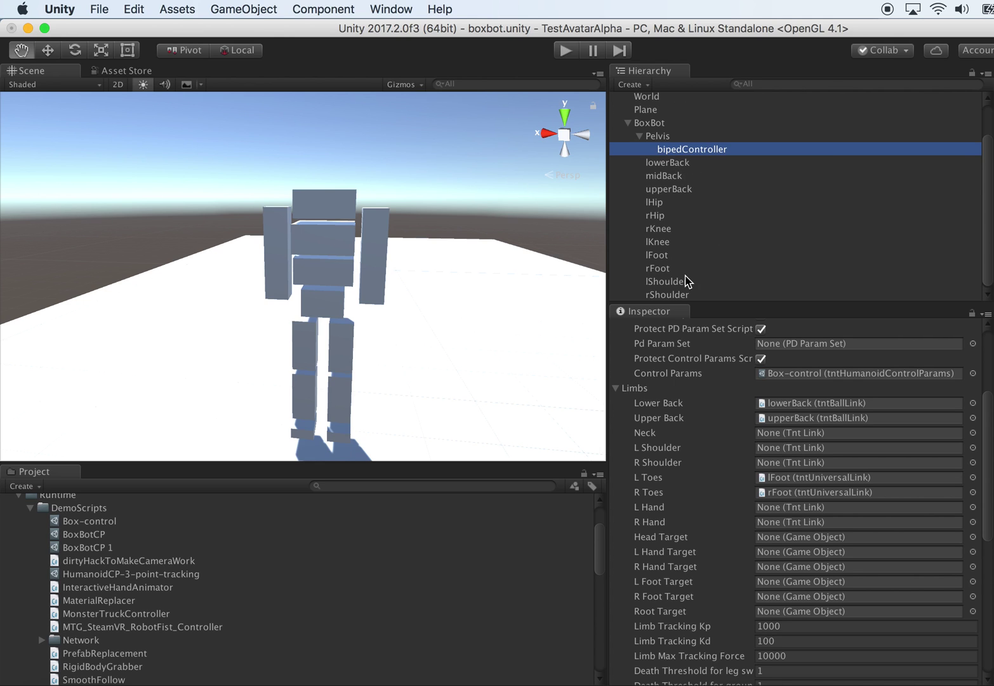
left_click_drag(667, 281, 761, 452)
left_click_drag(680, 296, 792, 476)
- Save the scene and briefly run the simulation to test the arms
key("s")
right_click_drag(453, 229, 489, 257)
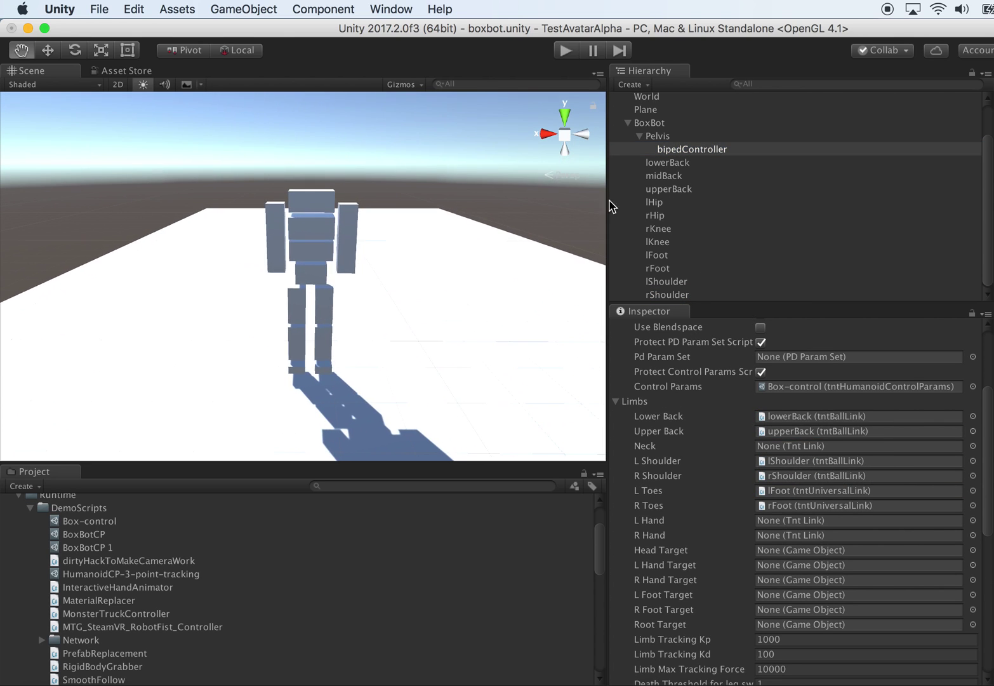
left_click_drag(419, 204, 495, 198, "alt")
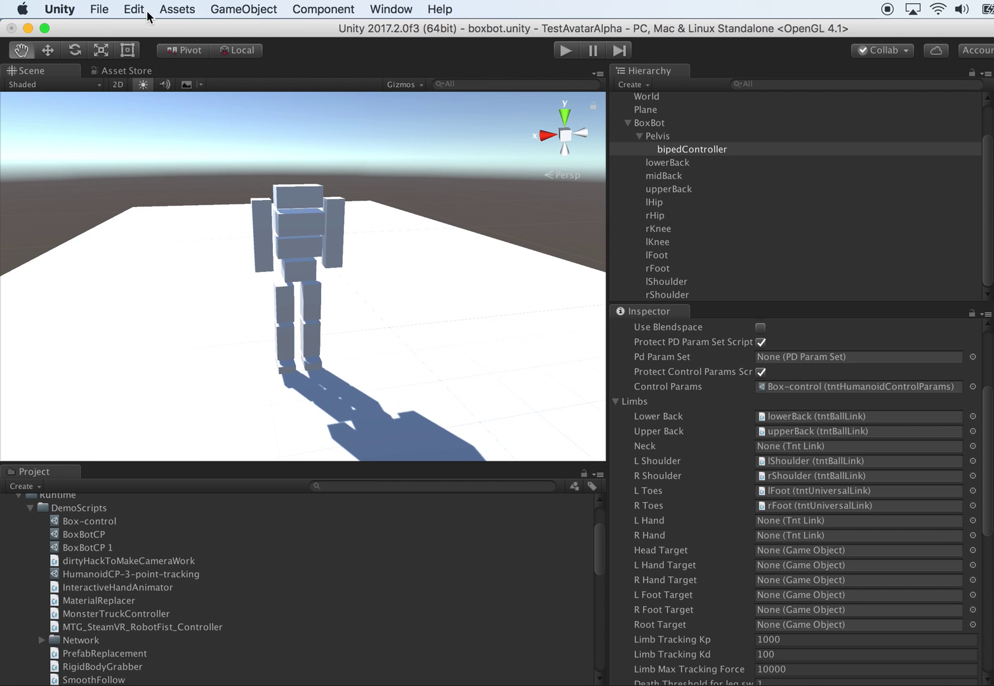
left_click(100, 9)
left_click(556, 54)
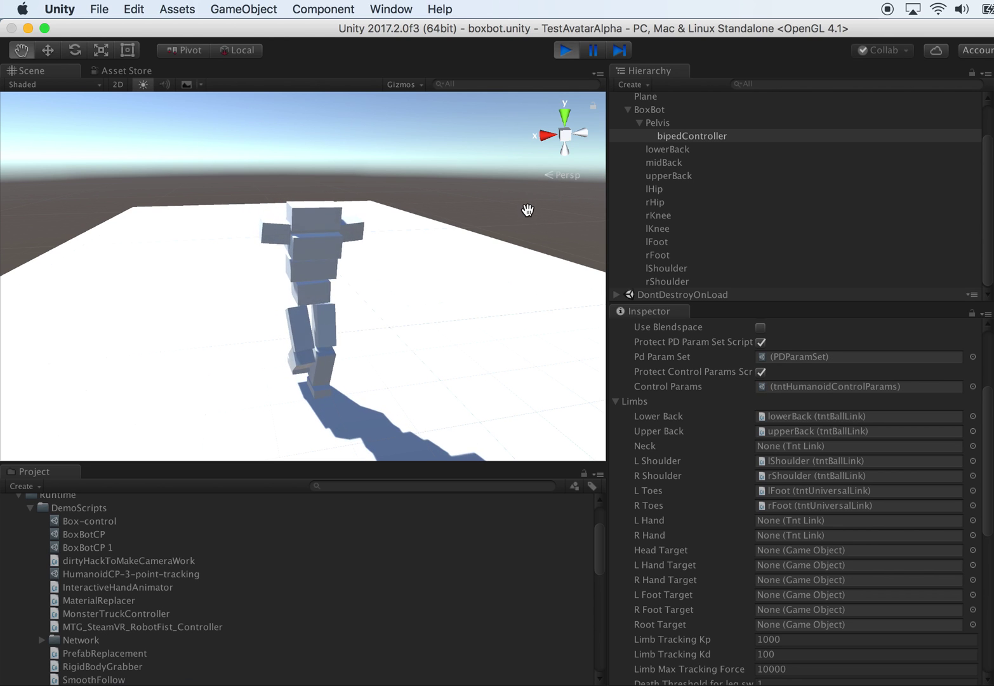
left_click(560, 54)
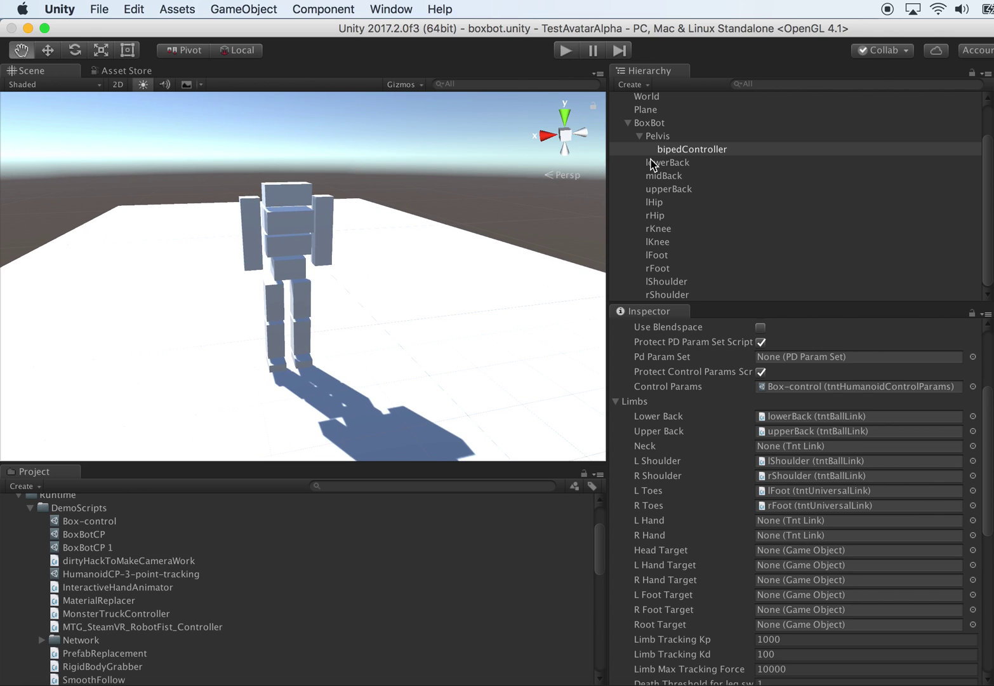
- Examine the ball link settings of lShoulder, upperBack and rShoulder
left_click(640, 136)
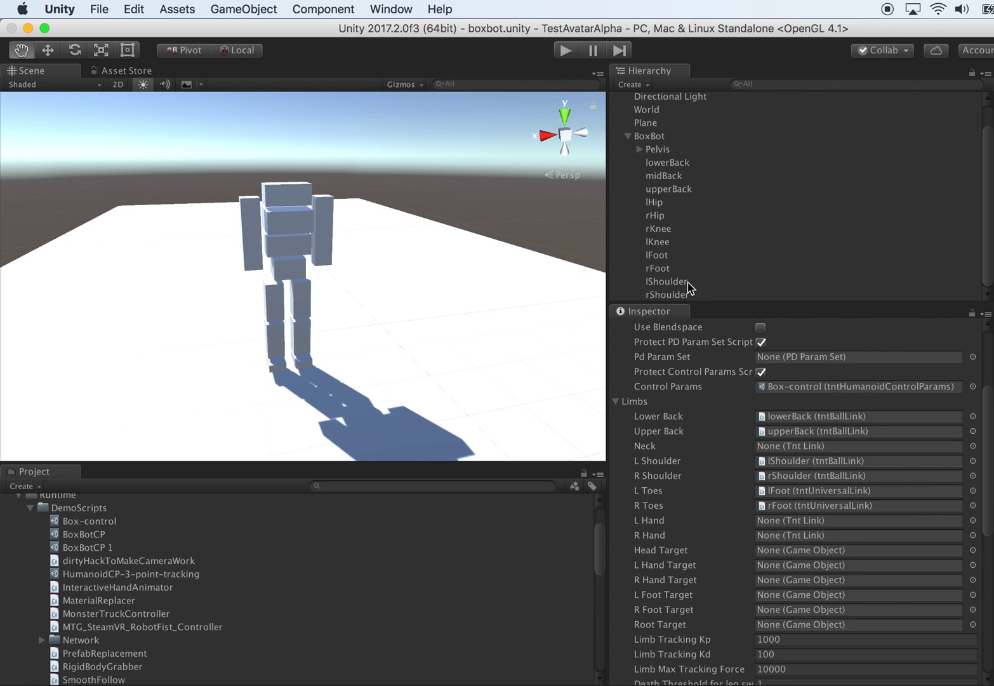
left_click(671, 282)
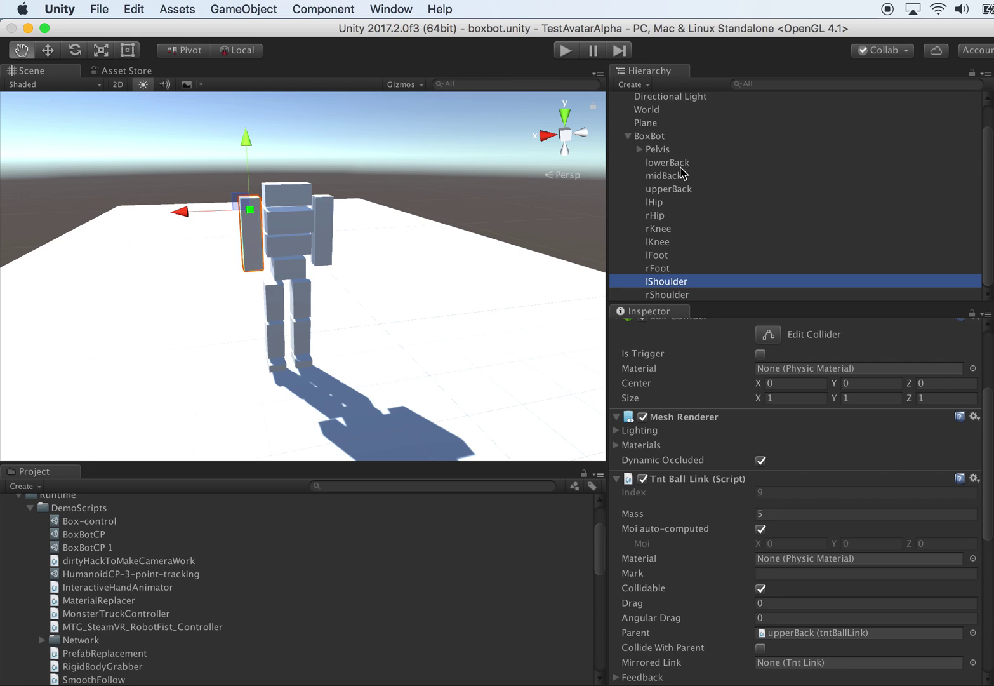
left_click(677, 191)
left_click(682, 283)
left_click(679, 293)
left_click(678, 285)
left_click(678, 294)
left_click_drag(581, 254, 506, 251, "alt")
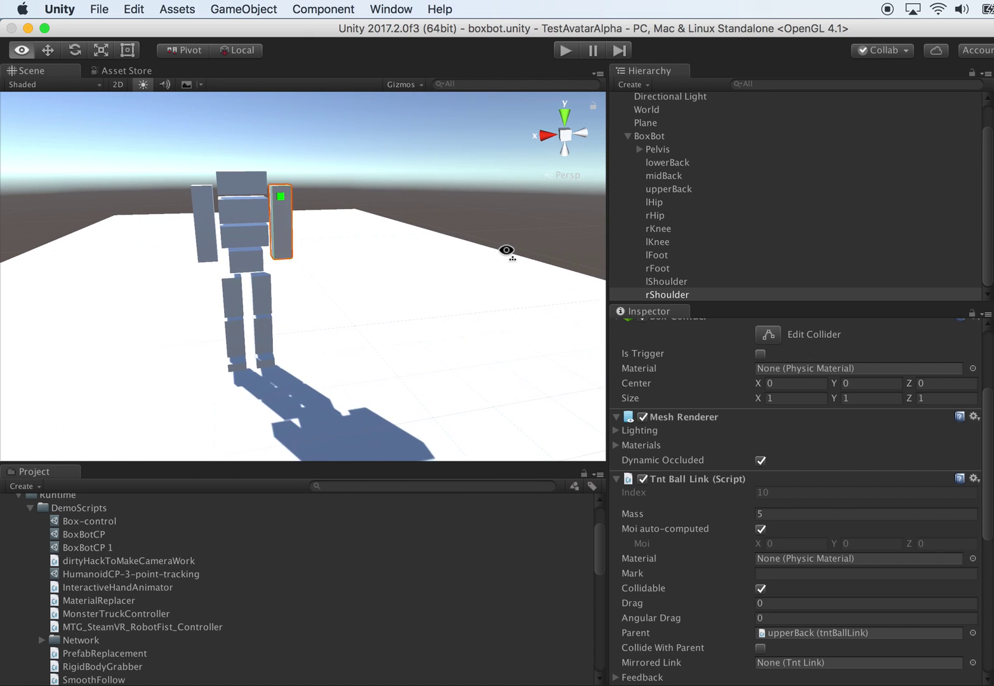
- Check bipedController's limb assignments and reopen lShoulder's ball link settings
left_click(639, 149)
left_click(732, 167)
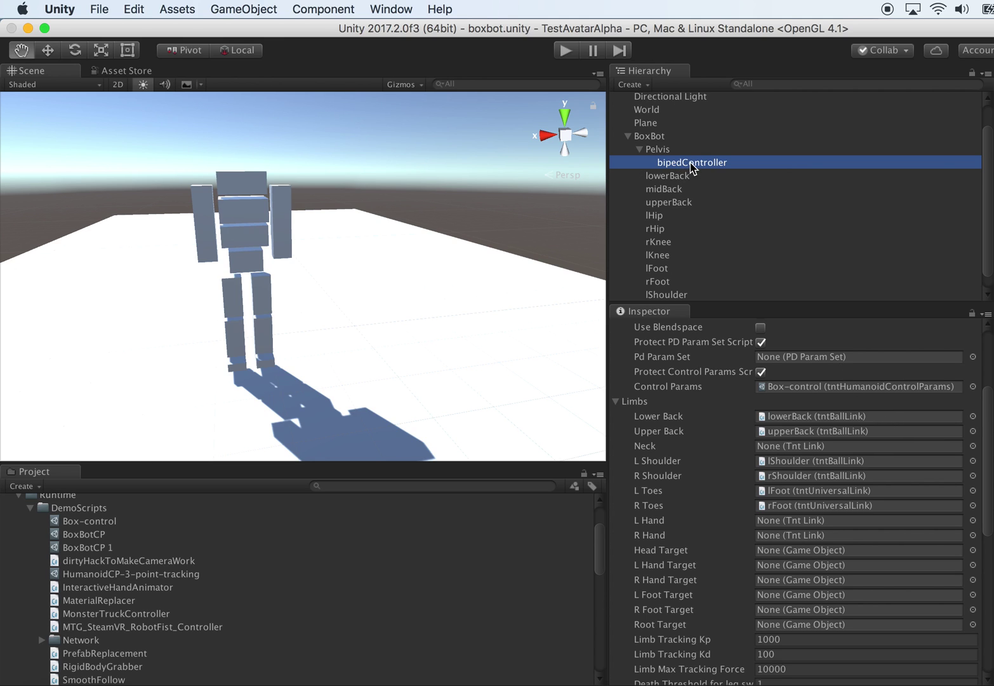
scroll(690, 247, "down", 1)
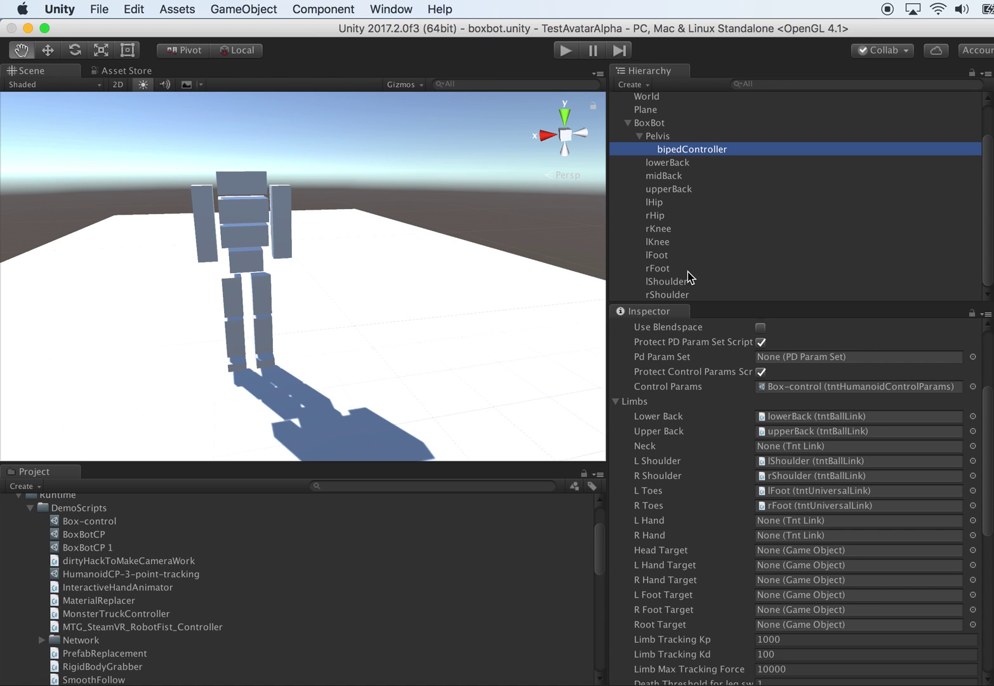
left_click(673, 281)
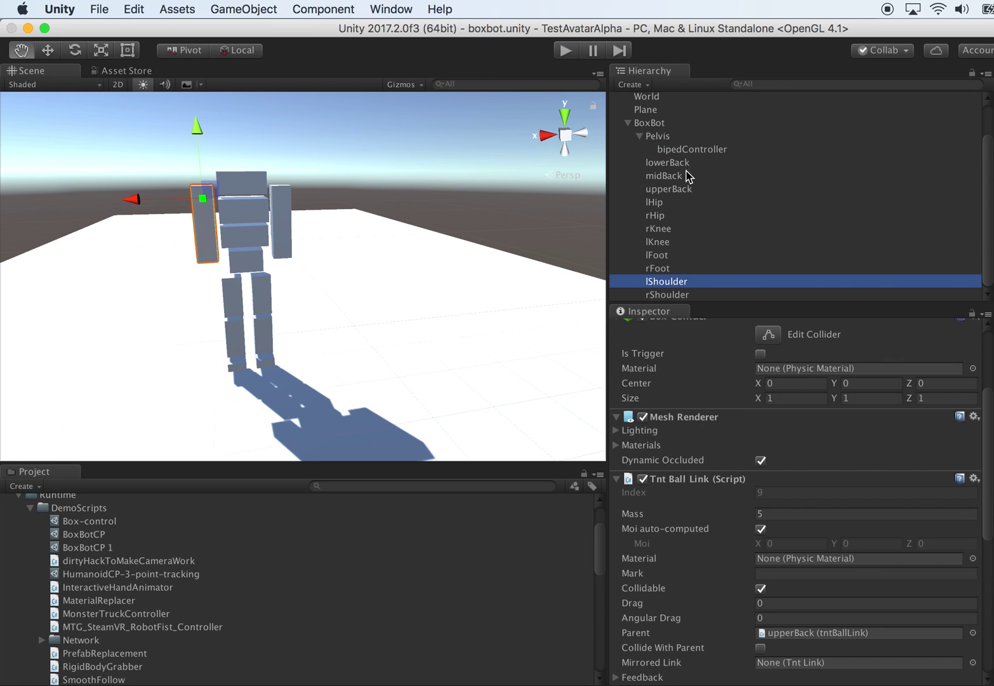
- Compare the ball link settings of upperBack, lShoulder and rShoulder with the limb assignments in bipedController
left_click(673, 189)
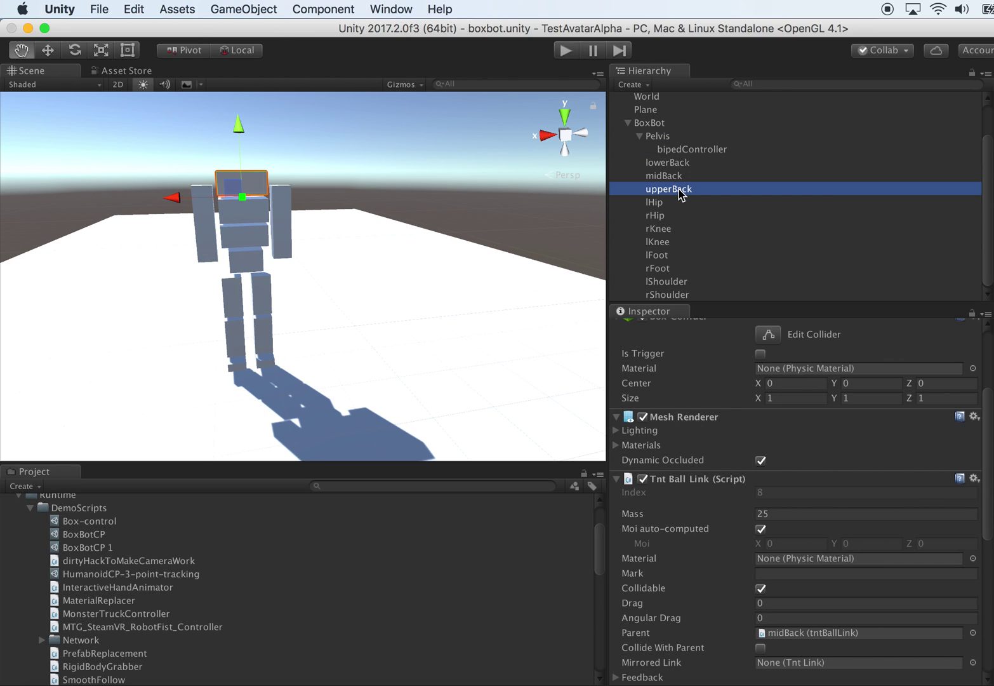
left_click(671, 284)
left_click(677, 295)
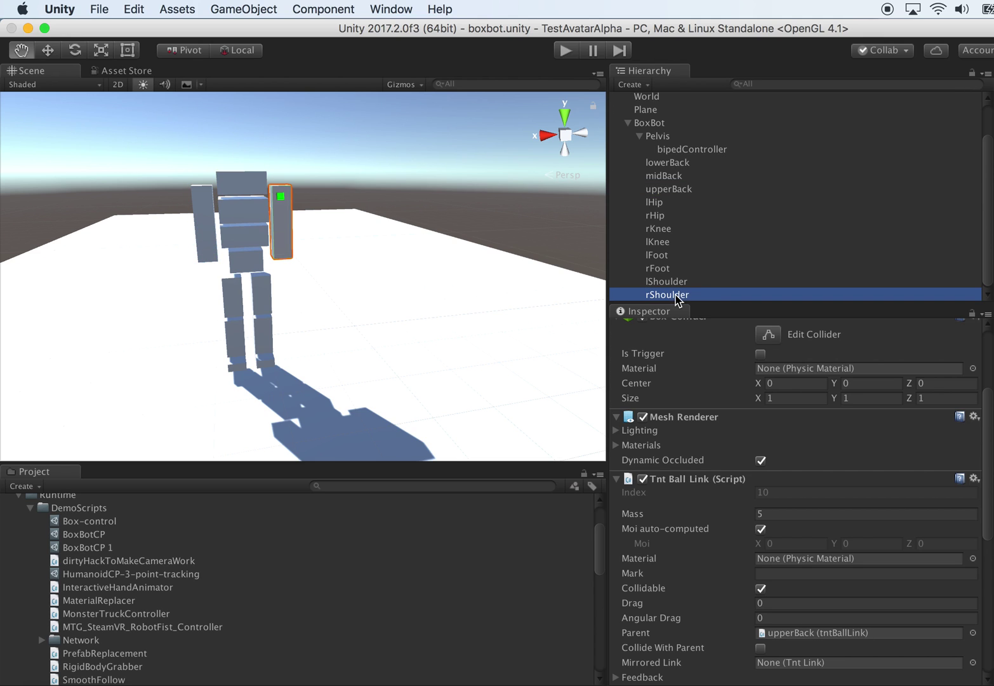
left_click(694, 147)
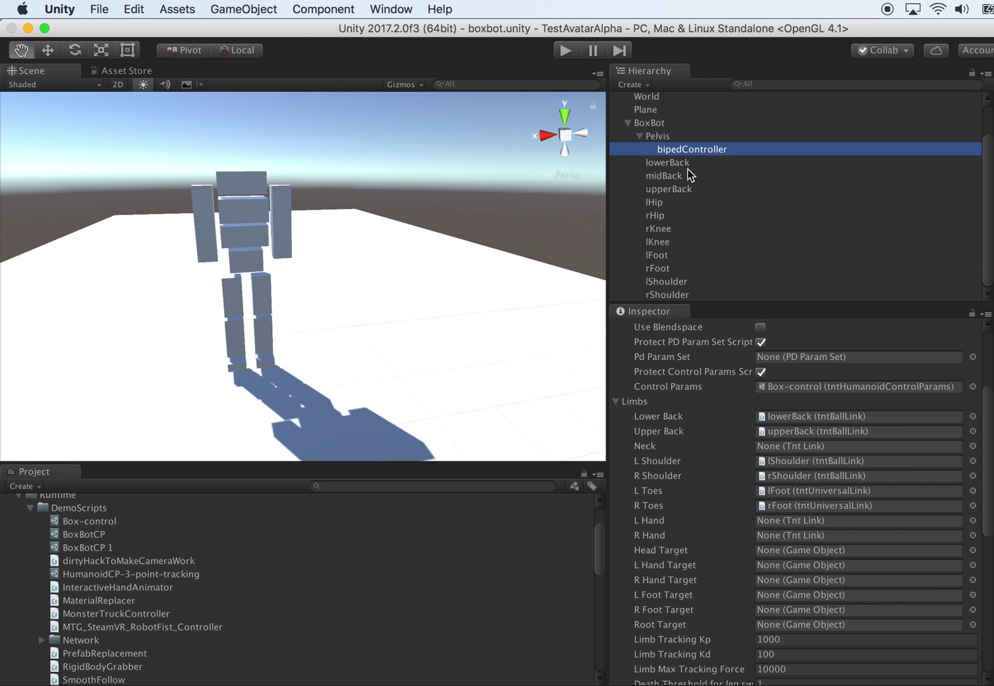
left_click(674, 283)
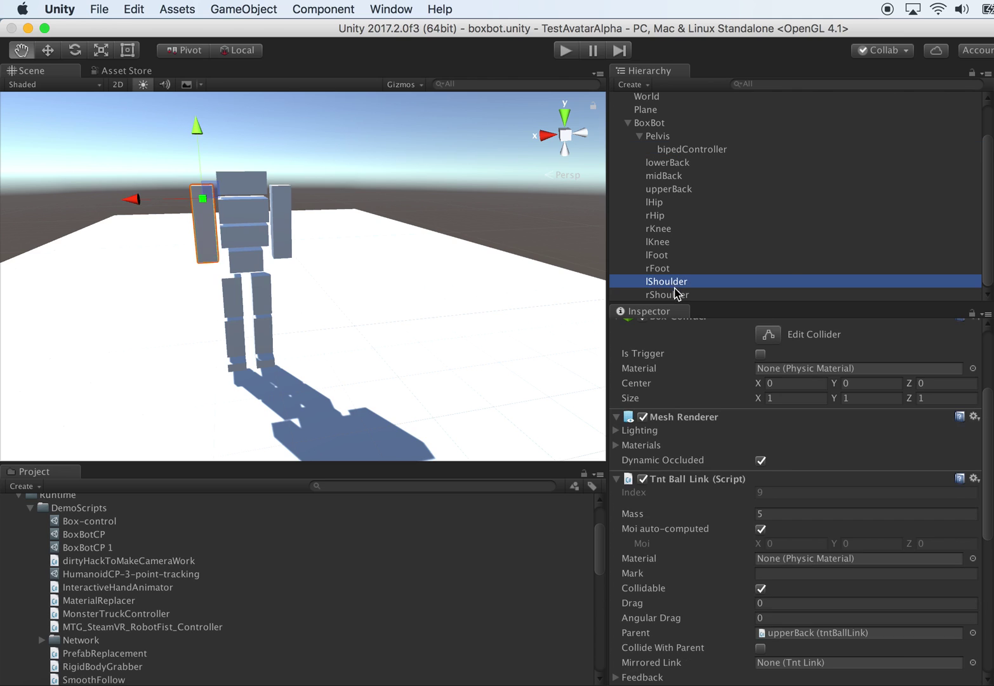
left_click(671, 294, "shift")
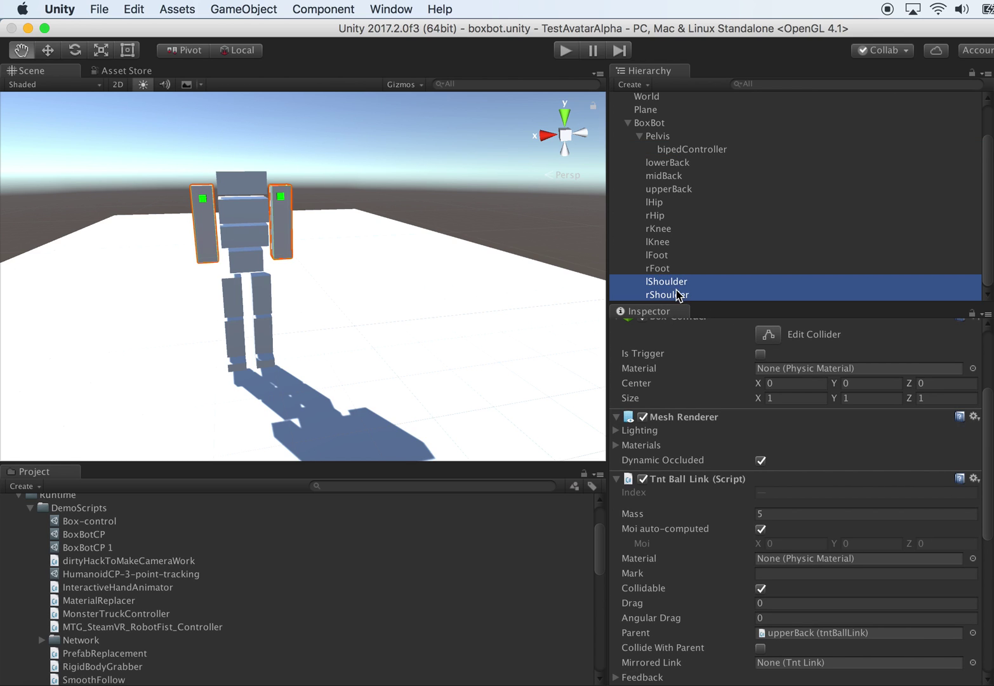
left_click(658, 283)
right_click_drag(429, 234, 435, 267)
left_click_drag(435, 268, 419, 233, "alt")
right_click_drag(419, 231, 418, 228)
key("r")
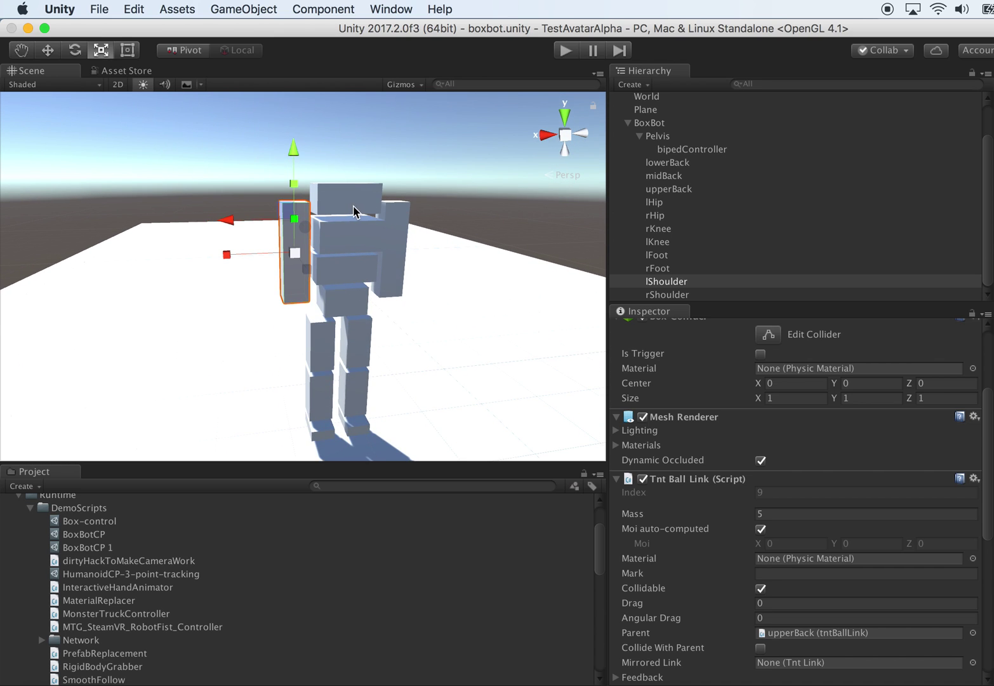
key("w")
key("e")
key("t")
key("e")
key("w")
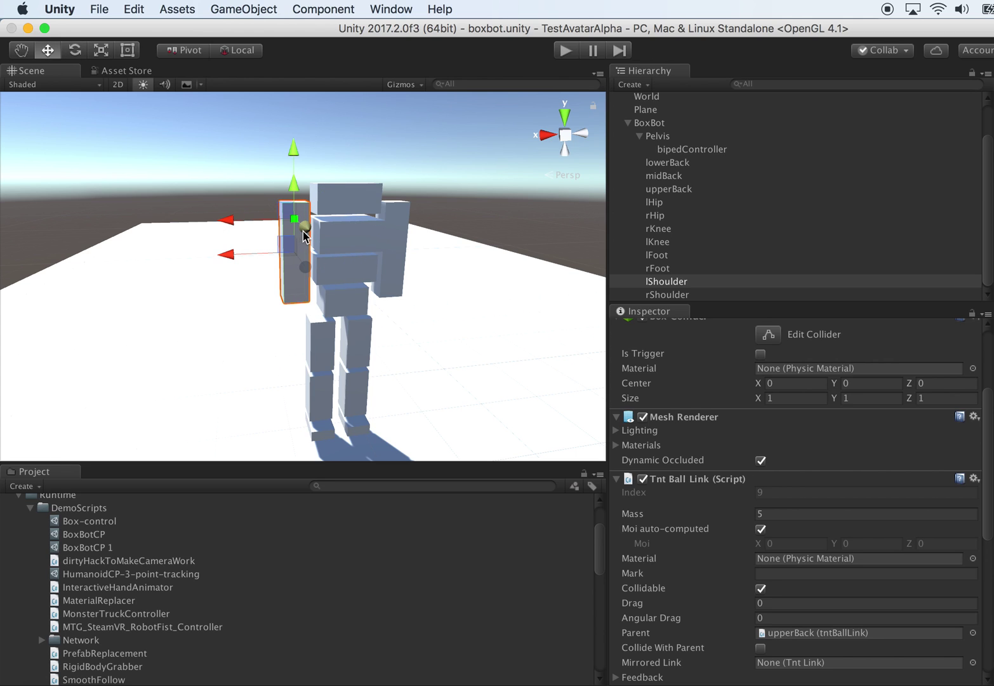
key("q")
- Scale lShoulder longer along X and shorter along Y so the left arm becomes a horizontal bar
left_click(665, 269)
left_click(663, 280)
key("w")
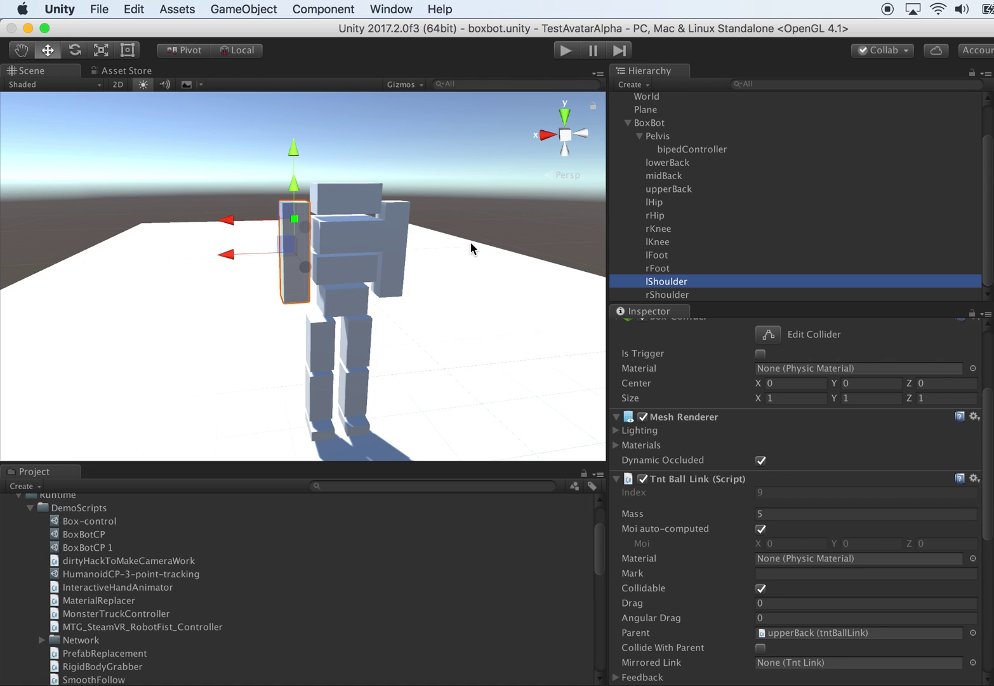
key("r")
left_click_drag(235, 257, 82, 248)
left_click_drag(303, 184, 324, 241)
key("e")
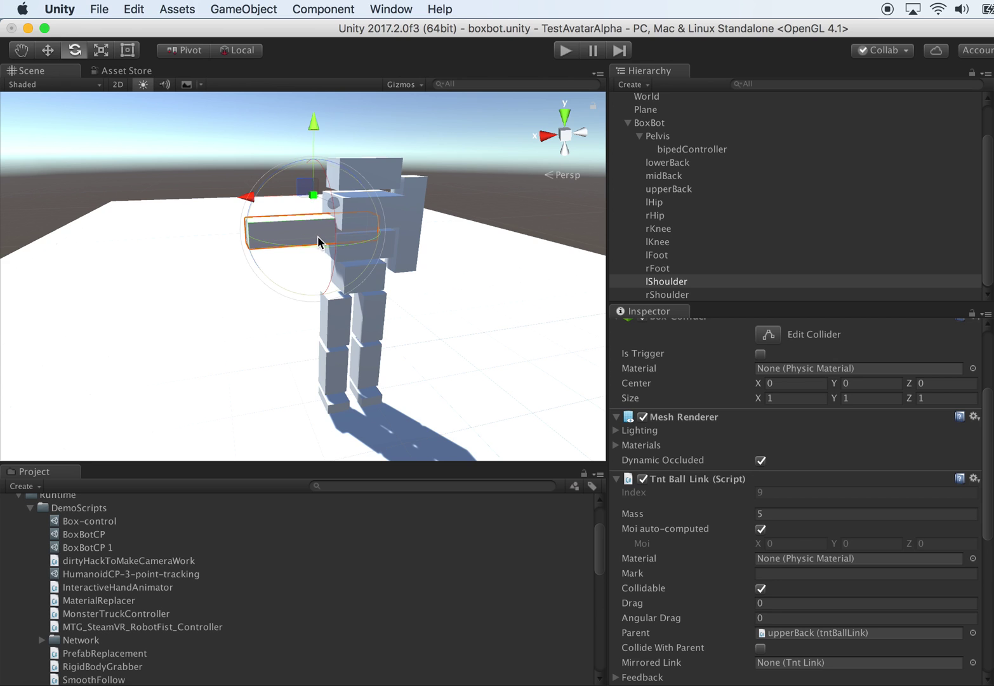
- Place the horizontal lShoulder beside the upper torso at about X 0.877, Y 1.917, and refine its scale to about 1.002 by 0.267 by 0.271
key("w")
left_click_drag(249, 233, 201, 233)
left_click_drag(267, 170, 264, 139)
left_click_drag(454, 193, 373, 195, "alt")
key("e")
key("r")
left_click_drag(139, 197, 155, 207)
right_click_drag(281, 201, 285, 205)
key("a")
mouse_move(205, 190)
left_mouse_down()
mouse_move(192, 188)
mouse_move(218, 203)
left_mouse_up()
key("w")
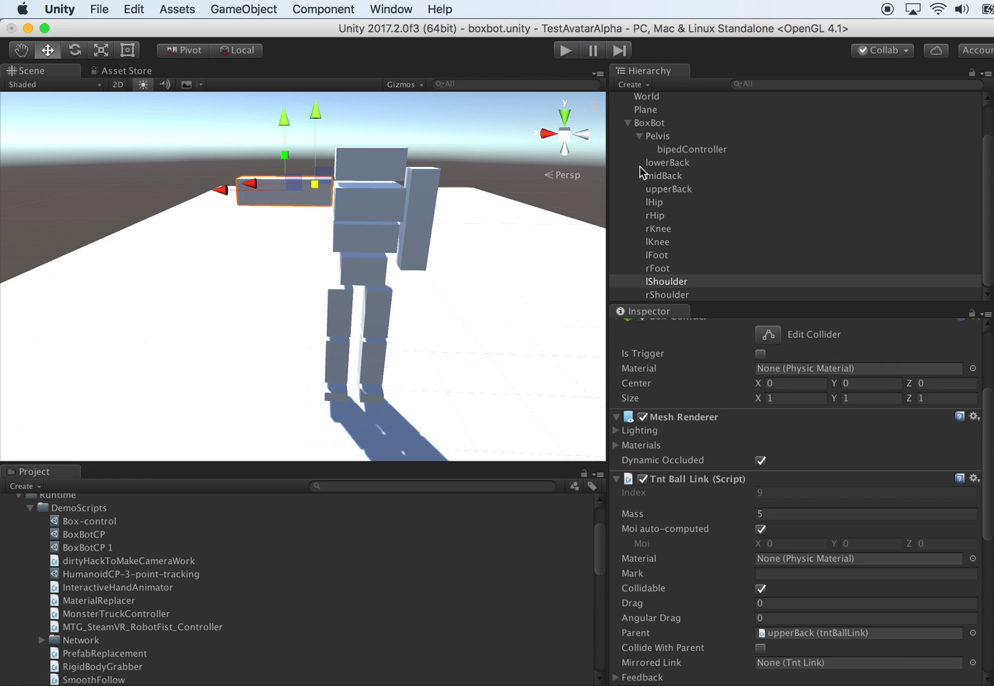
- Delete the old vertical rShoulder from BoxBot
left_click(686, 296)
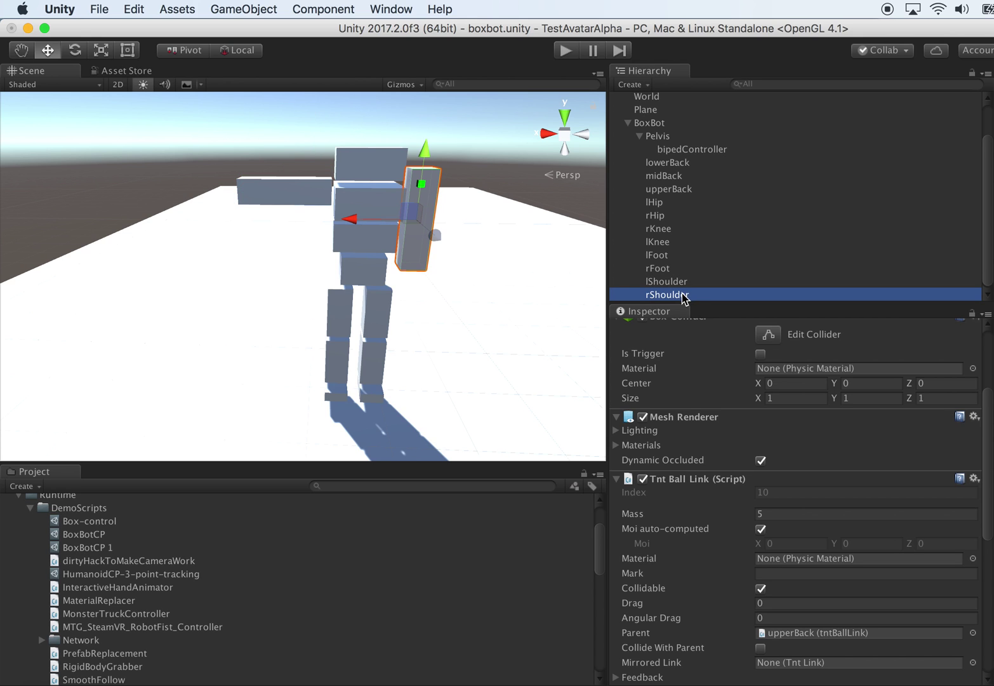
right_click(680, 295)
left_click(714, 375)
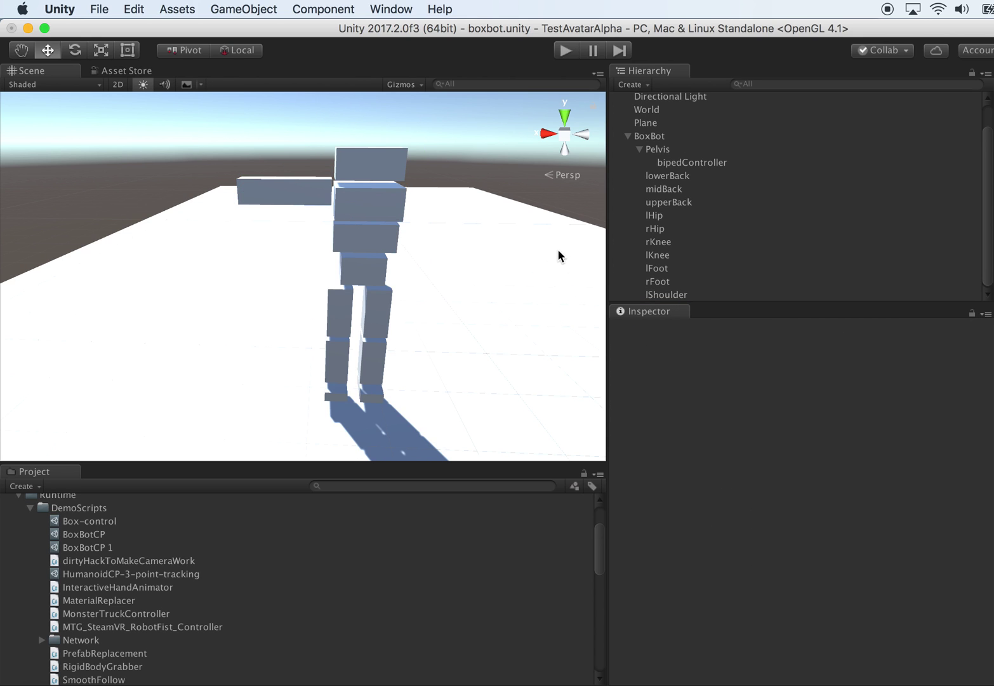
- Duplicate lShoulder as rShoulder and place the copy on the opposite side of the torso at X -0.913
left_click(671, 295)
key("super+d")
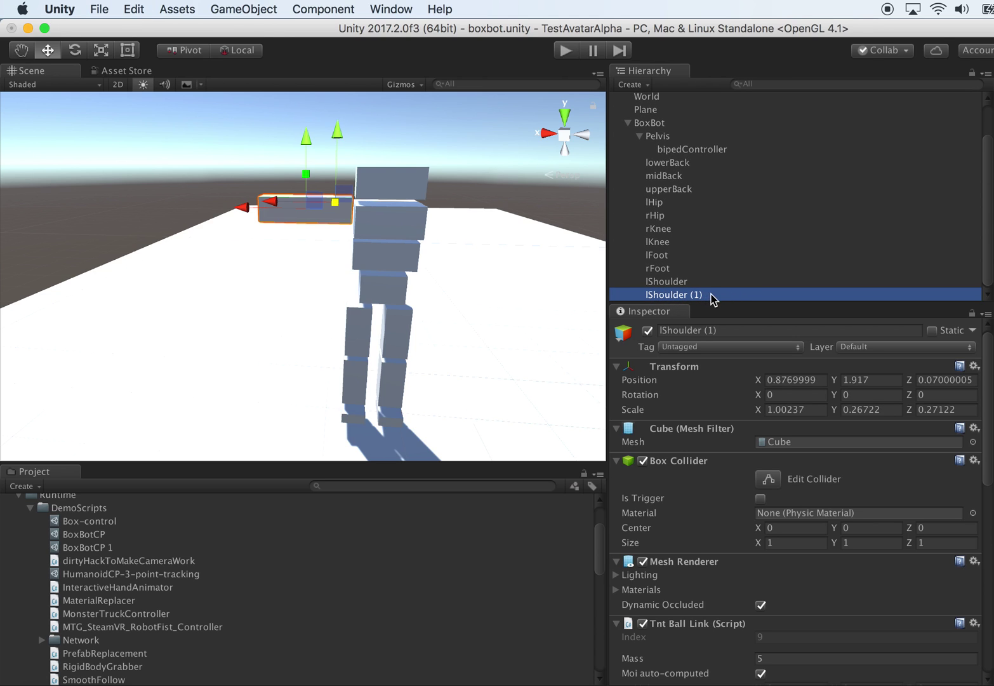
key("Return")
type("rShould")
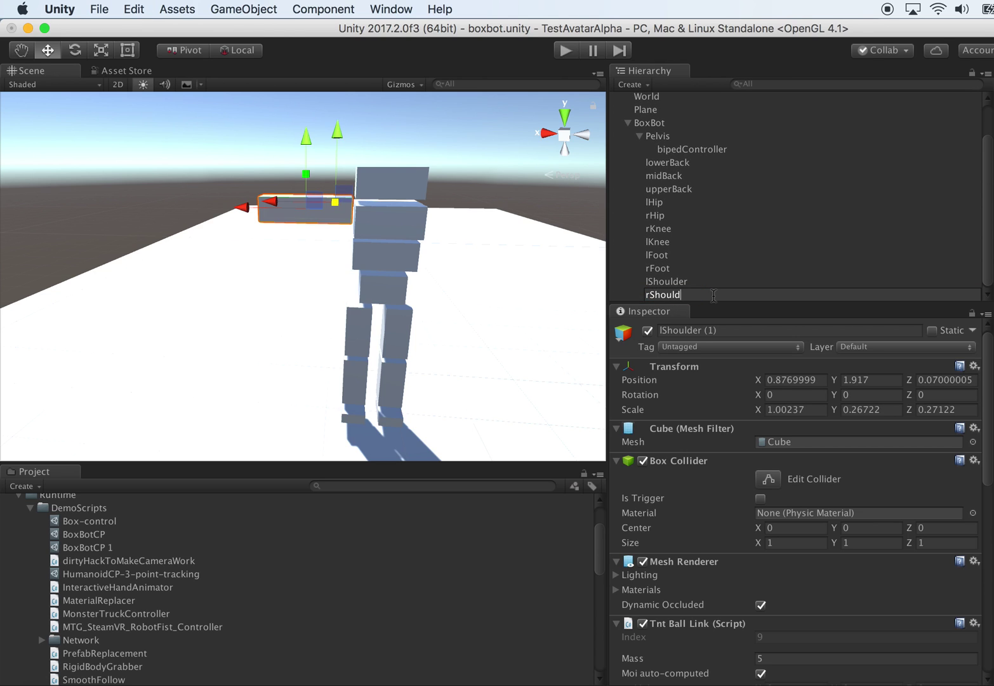
type("er")
key("Return")
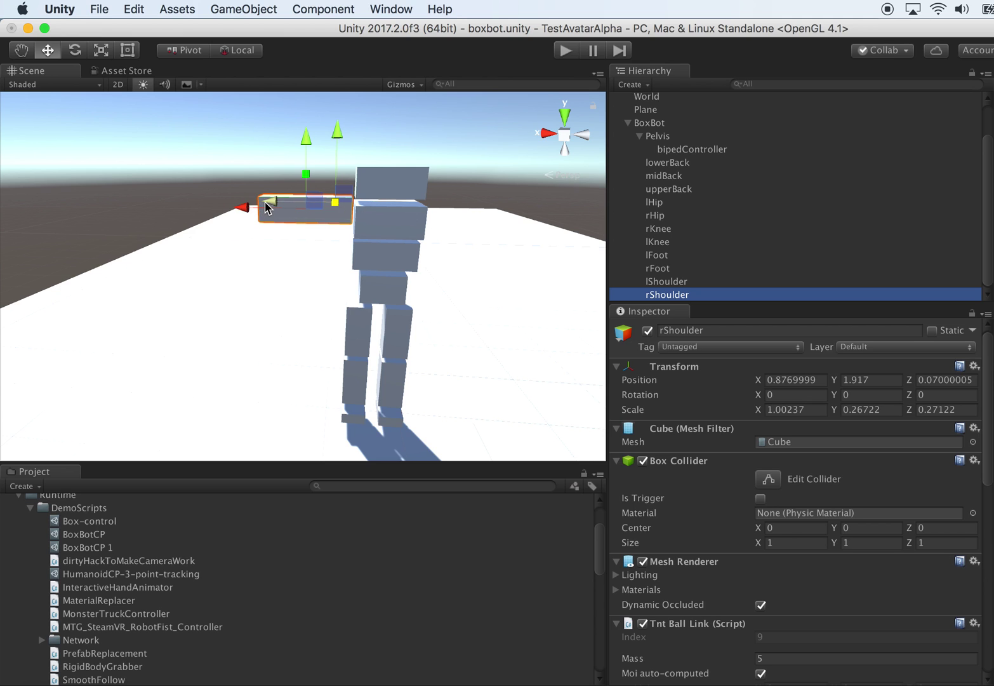
left_click_drag(248, 212, 485, 266)
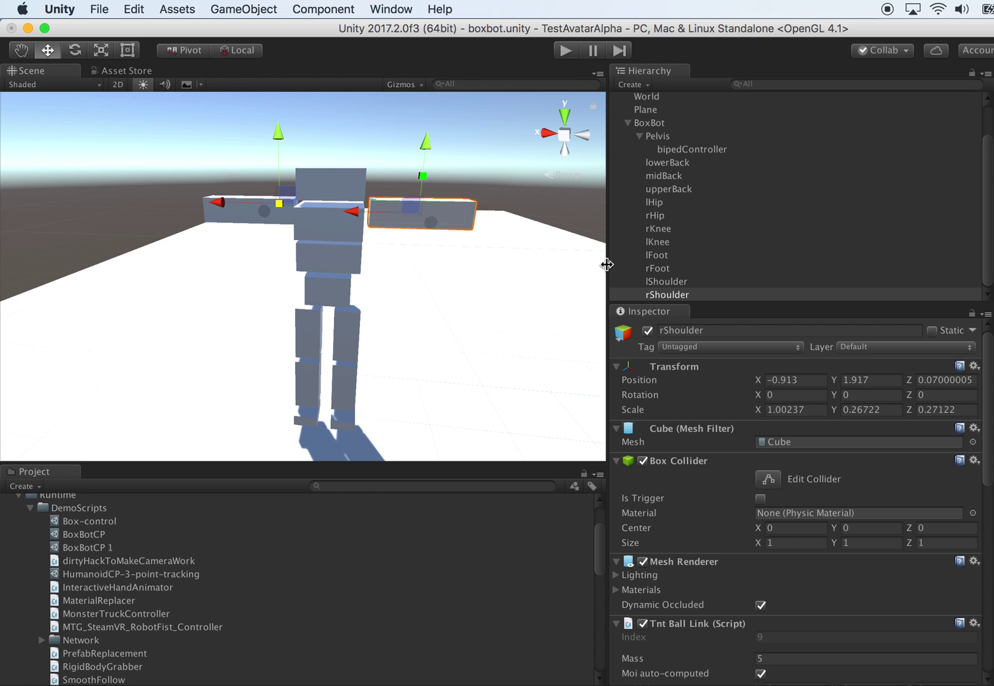
- Assign upperBack as the ball link parent of both lShoulder and rShoulder
left_click(667, 283, "shift")
scroll(838, 492, "down", 10)
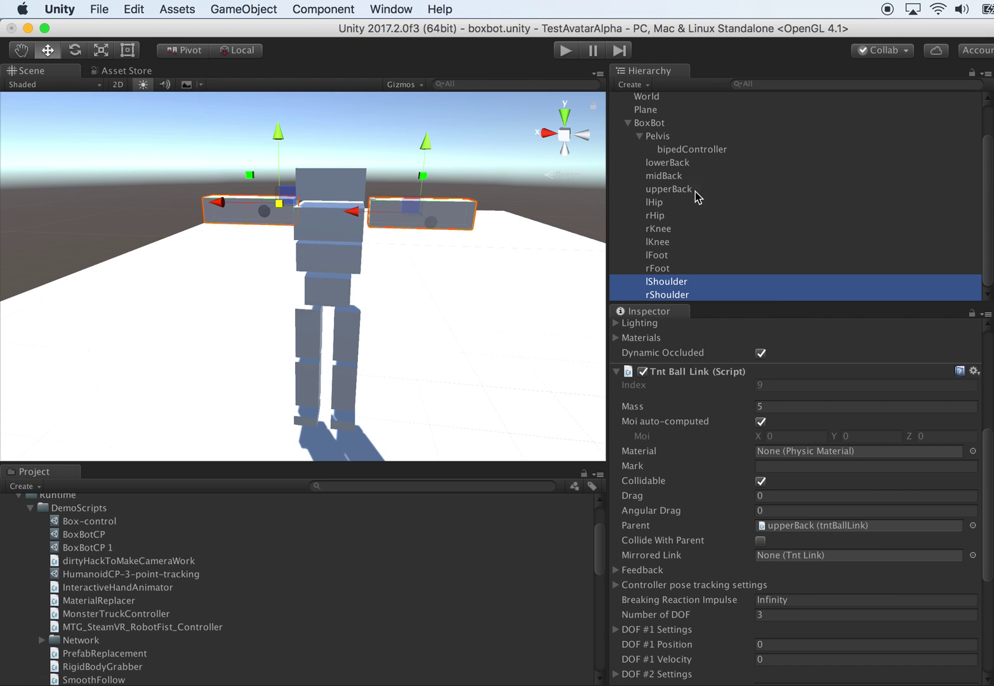
left_click_drag(678, 194, 817, 524)
- Move lShoulder's joint pivot to the arm's inner end, with Pivot A at about X 0.403, Y -0.289 and Pivot B at about X -0.478
left_click_drag(493, 284, 493, 284, "alt")
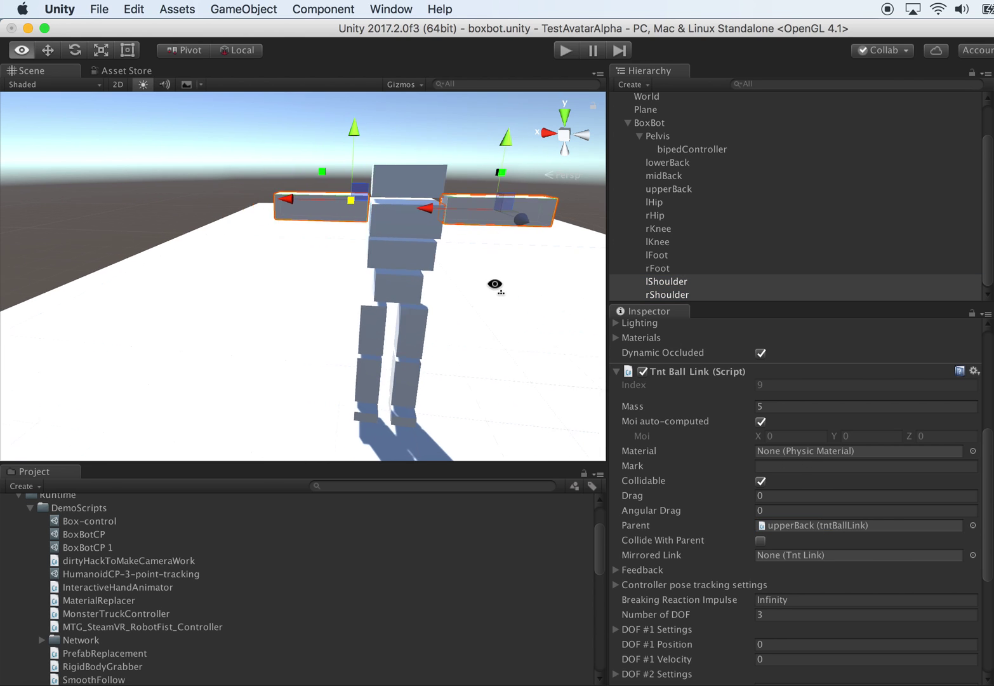
scroll(787, 585, "down", 10)
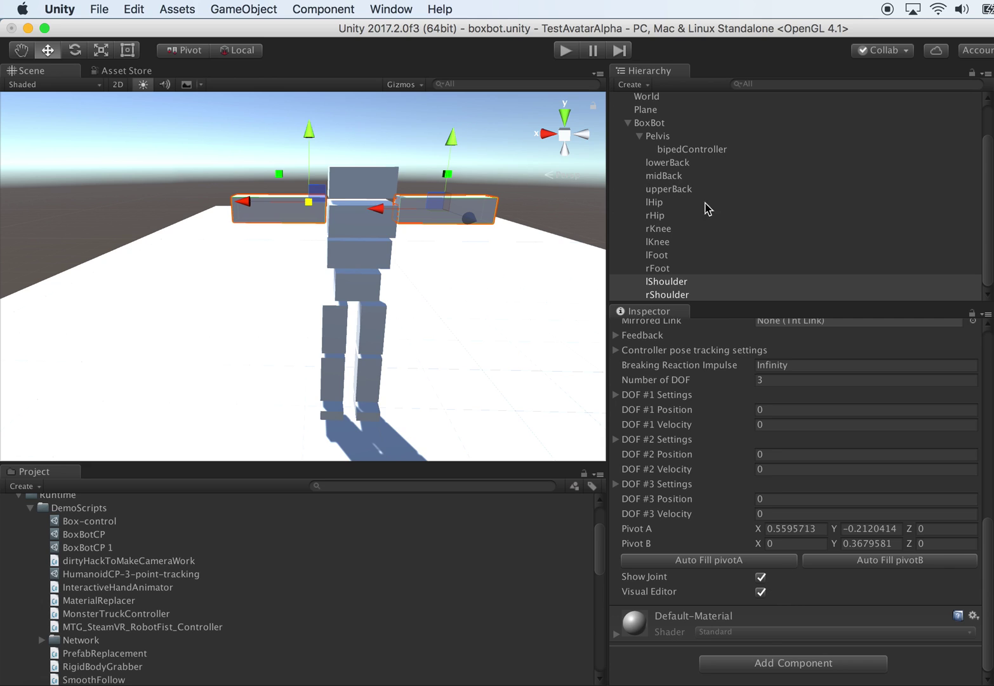
left_click(675, 286)
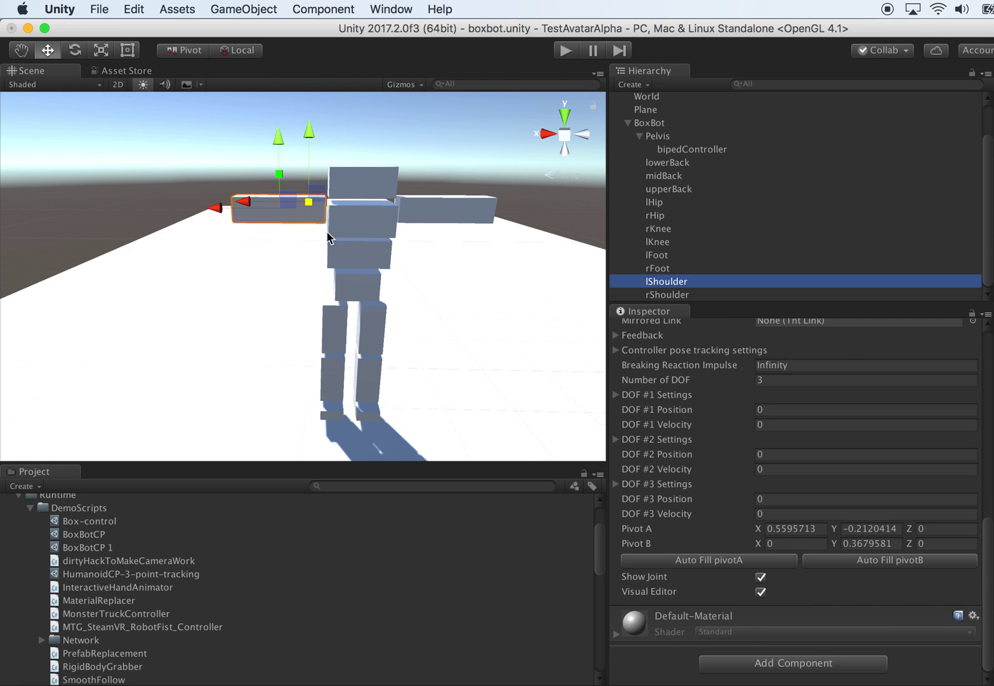
left_click_drag(244, 199, 254, 204)
left_click_drag(322, 136, 262, 212)
right_click_drag(458, 244, 414, 221)
left_click_drag(348, 177, 348, 174)
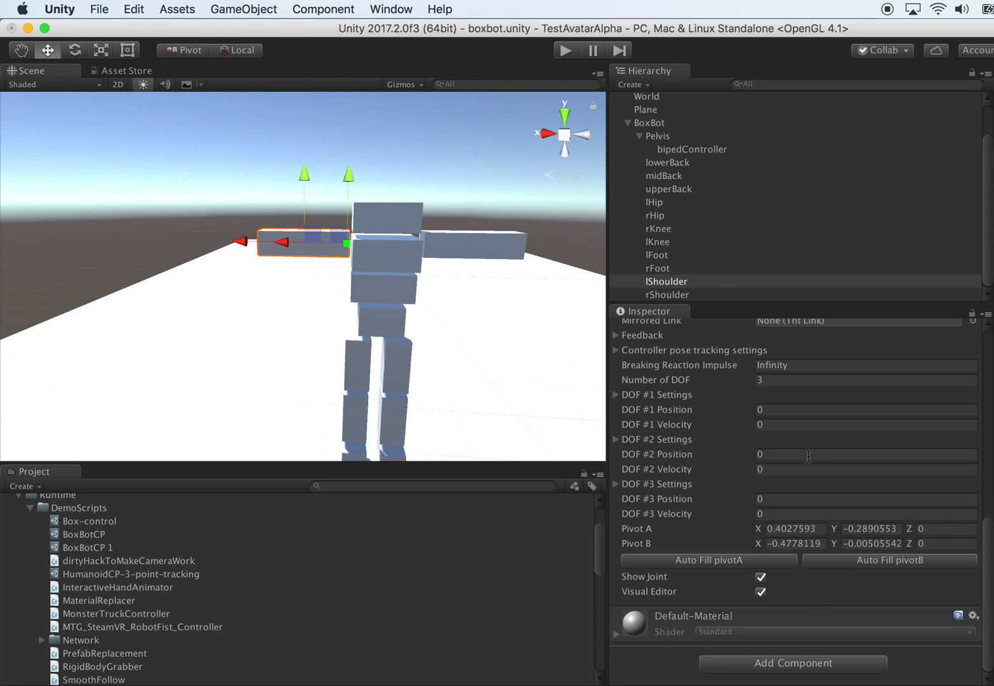
- Move rShoulder's joint pivot to the arm's inner end, Pivot A at about X -0.409, and lower it to match lShoulder's pivot height
left_click(688, 294)
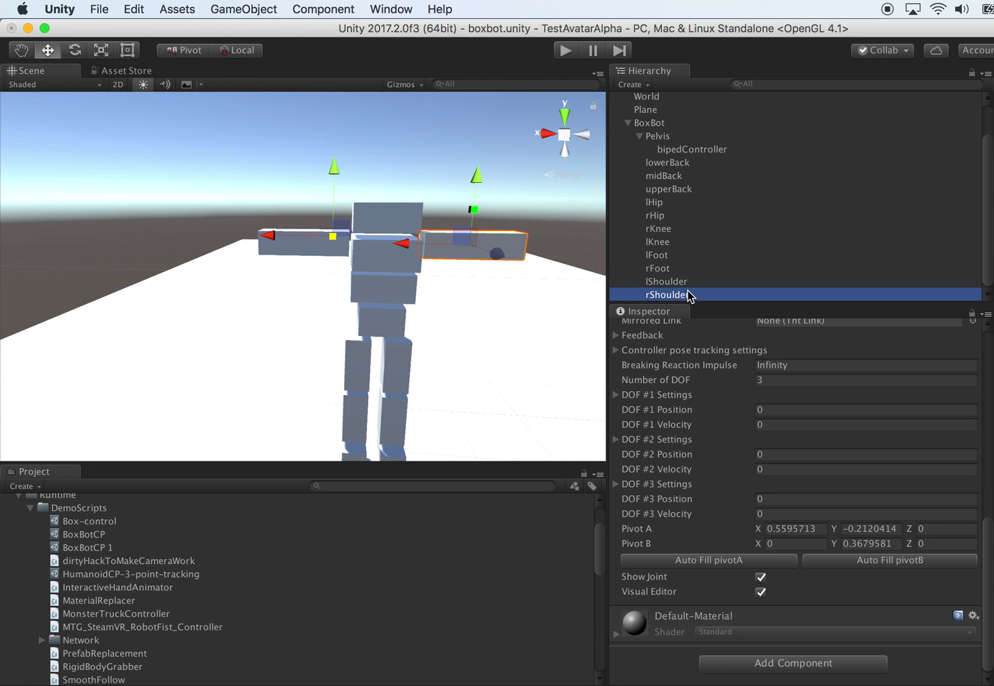
left_click(873, 574)
left_click_drag(488, 339, 470, 340, "alt")
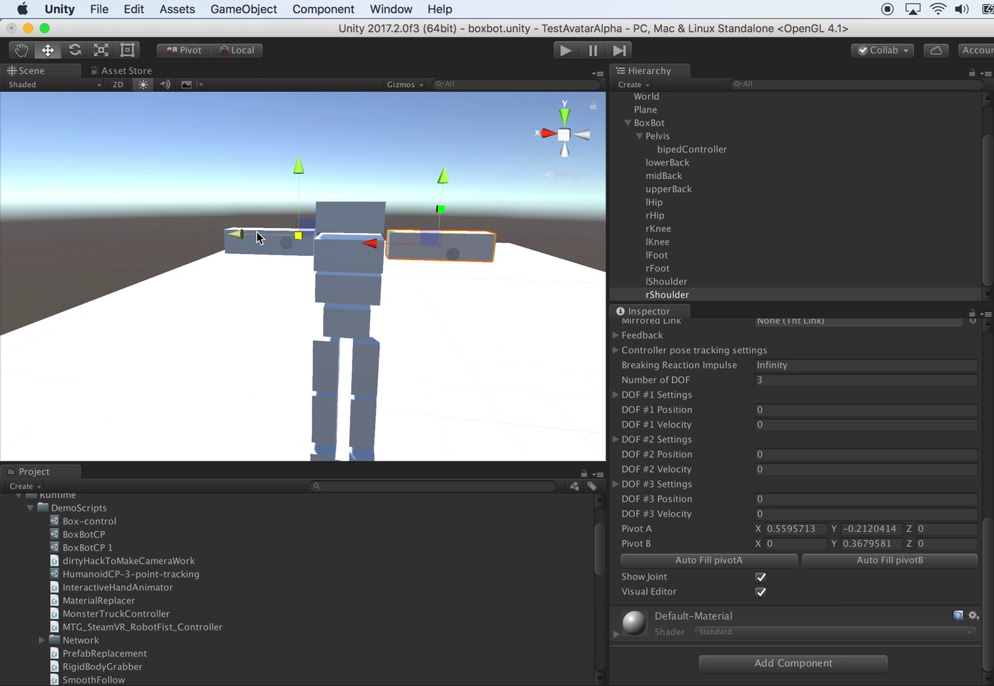
left_click_drag(238, 233, 329, 268)
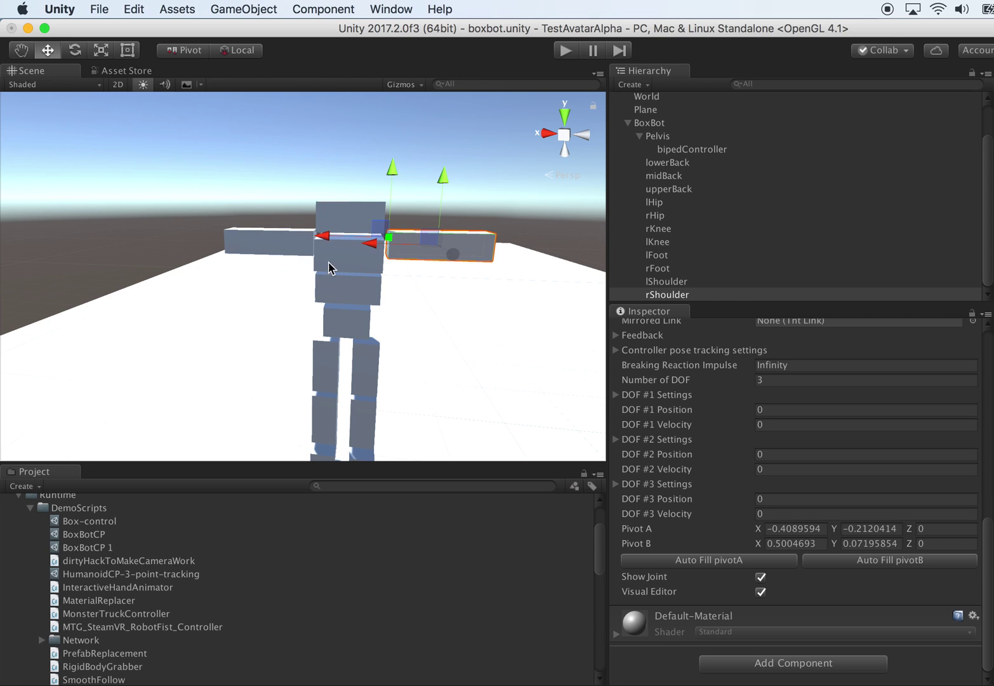
left_click(686, 283, "shift")
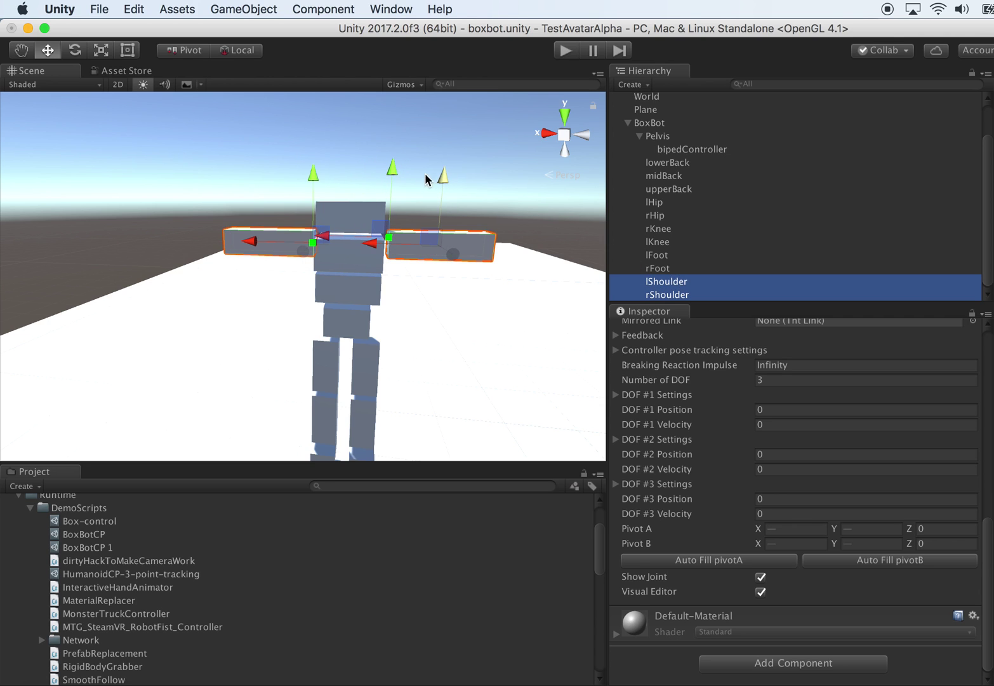
left_click(391, 171)
left_click_drag(390, 172, 391, 178)
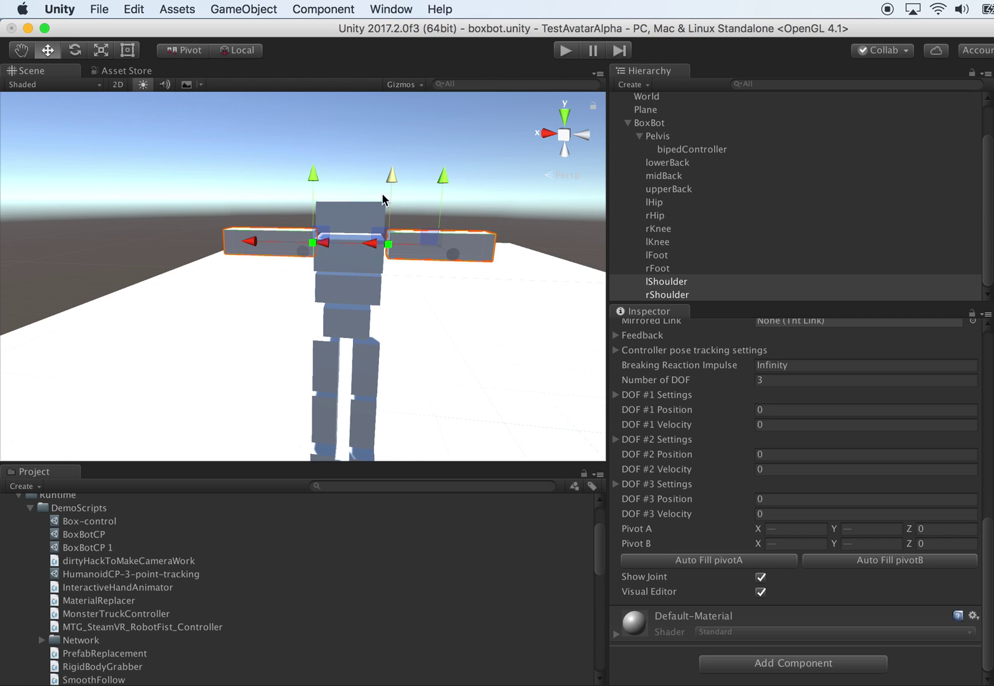
- Reassign lShoulder and the new rShoulder to bipedController's L Shoulder and R Shoulder limbs
left_click(684, 282)
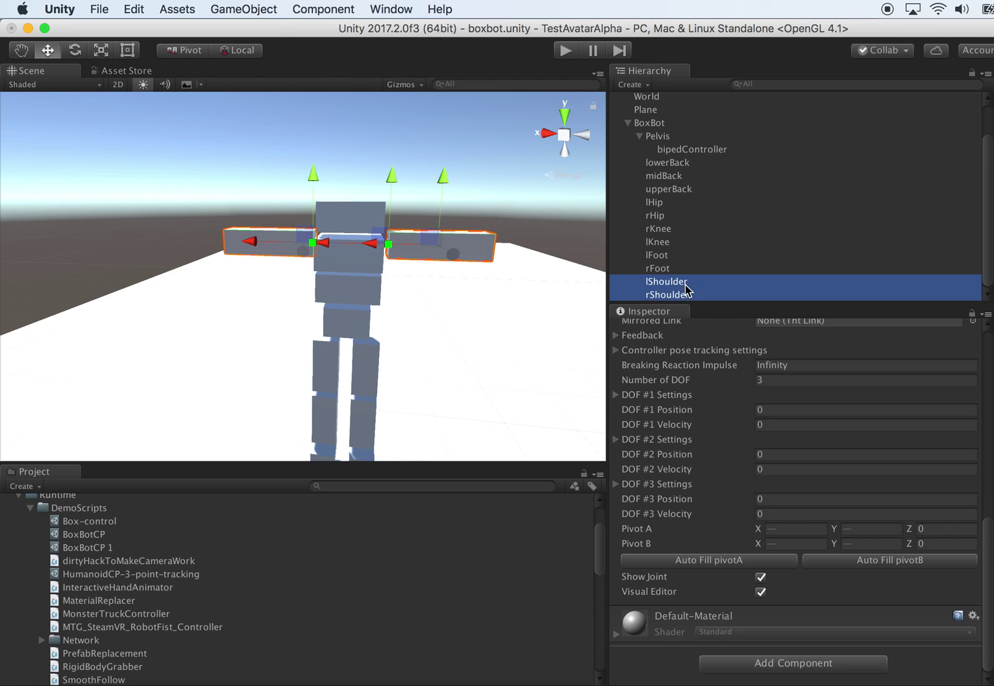
left_click(684, 295)
scroll(899, 515, "up", 1)
scroll(900, 515, "up", 10)
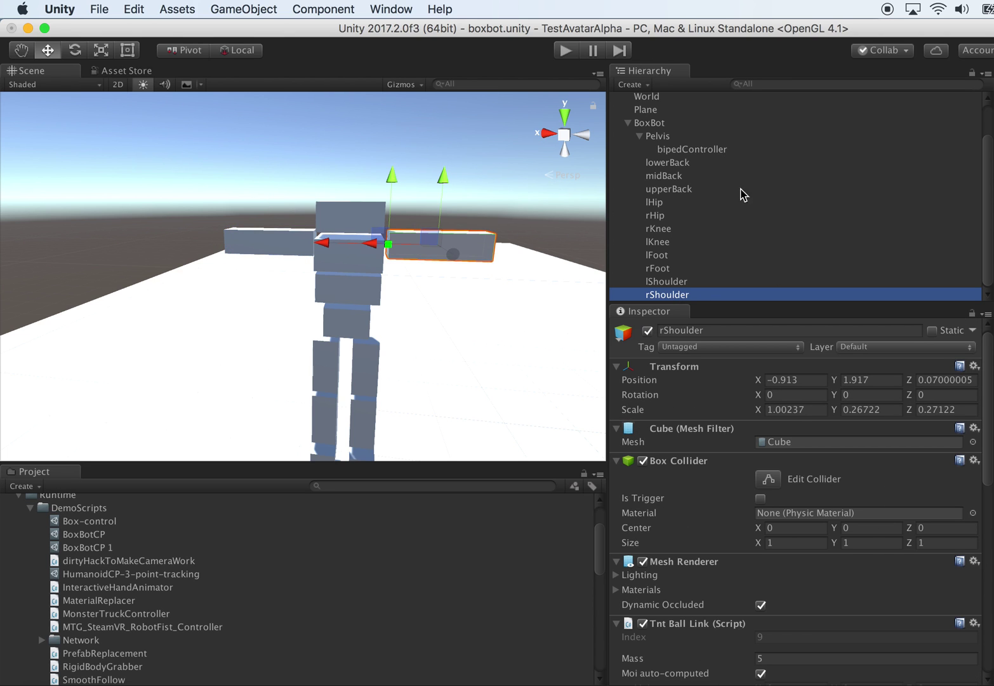
left_click(692, 149)
scroll(844, 479, "down", 4)
scroll(850, 486, "down", 1)
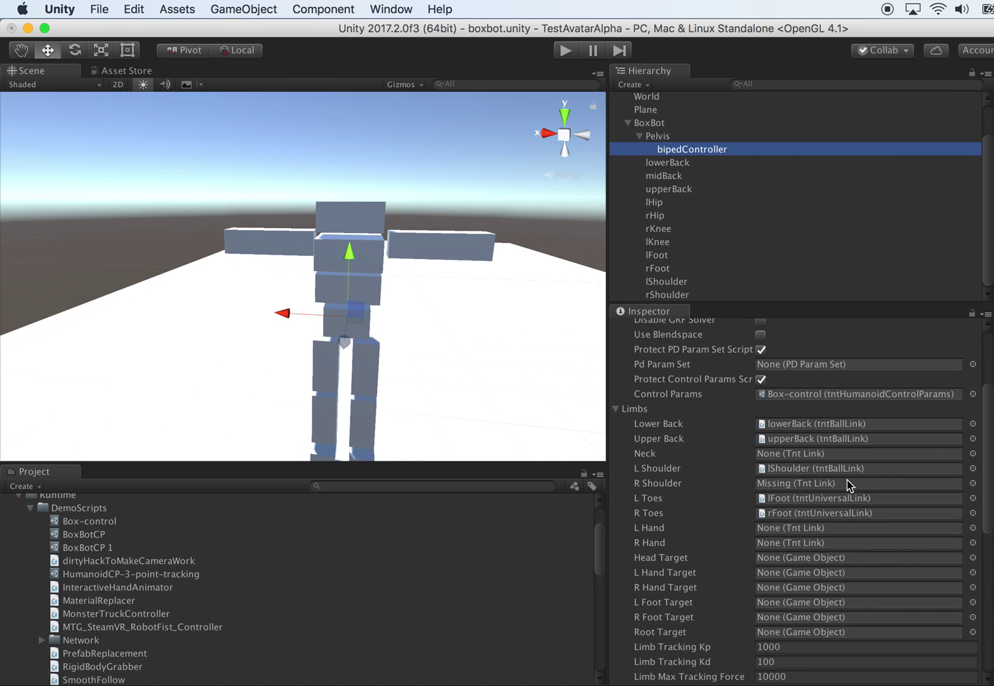
left_click_drag(695, 279, 782, 469)
left_click_drag(686, 298, 797, 478)
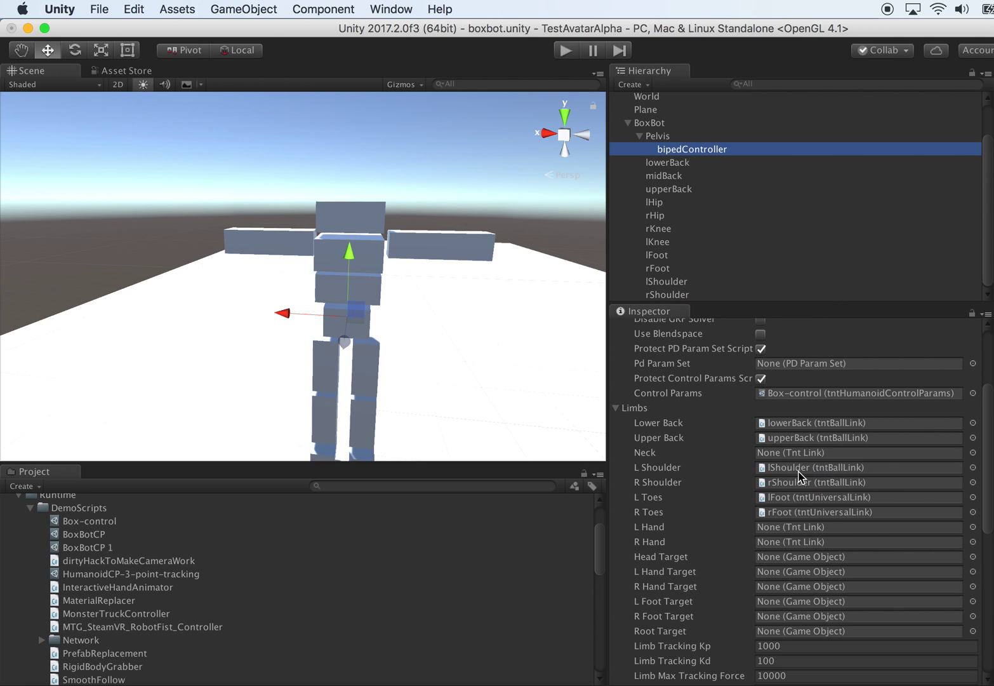
- Select rShoulder and save the scene
left_click(672, 293)
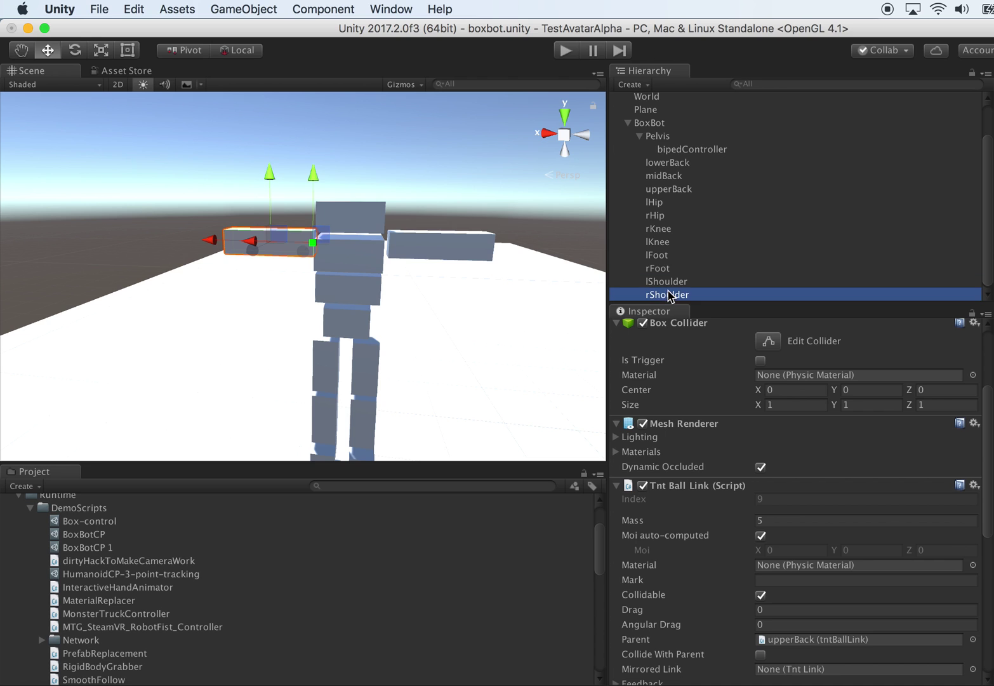
left_click(104, 12)
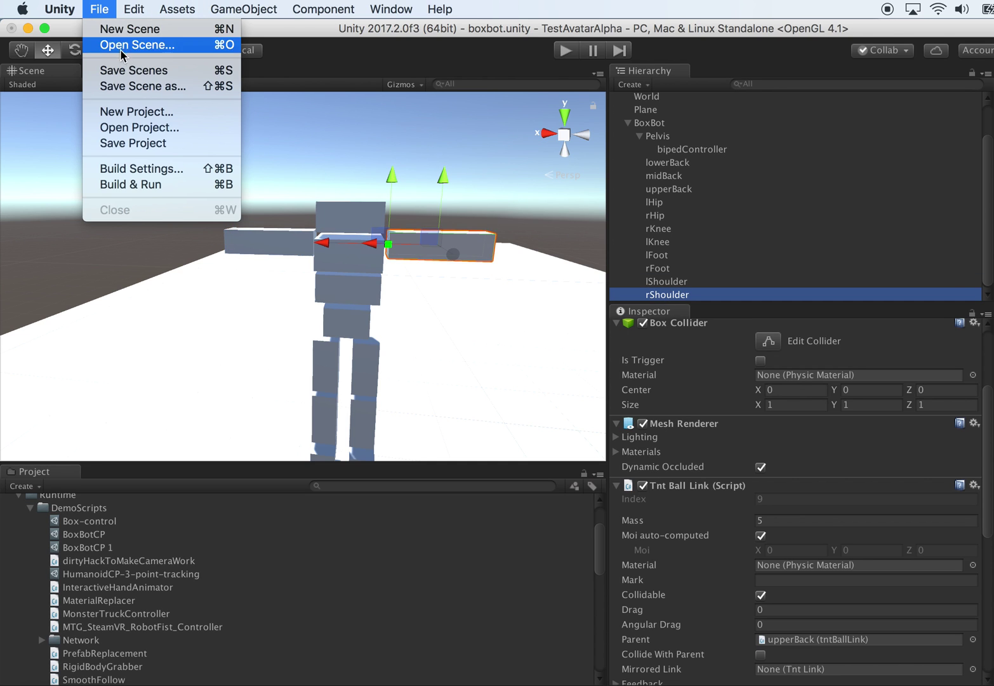
left_click(131, 69)
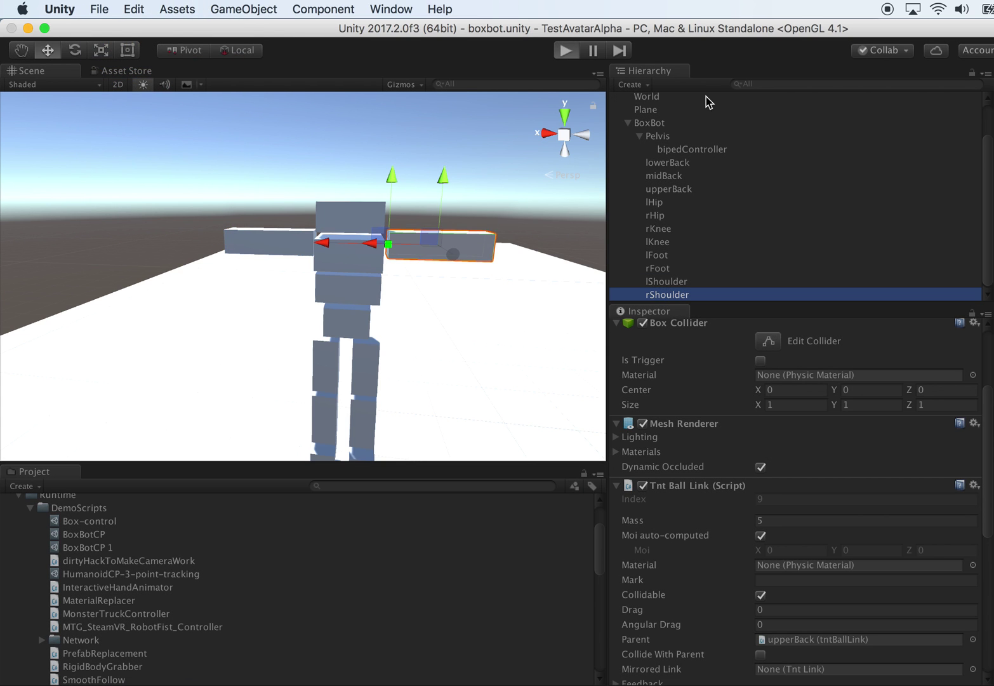